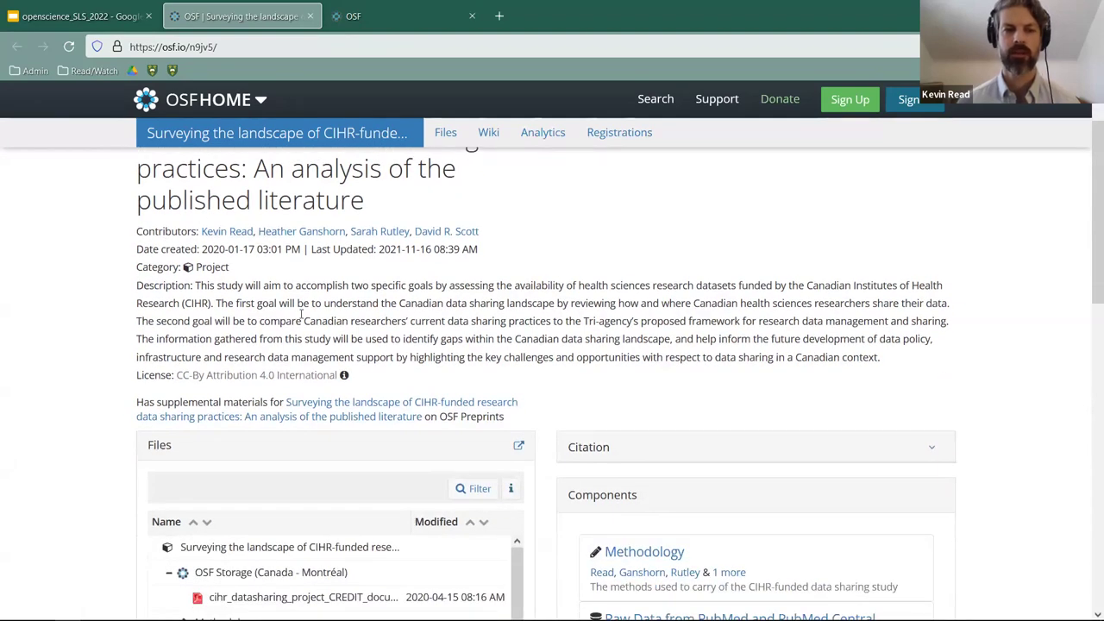
- Review the CIHR data sharing project's description, components and stored files on its OSF page
scroll(329, 305, "down", 1)
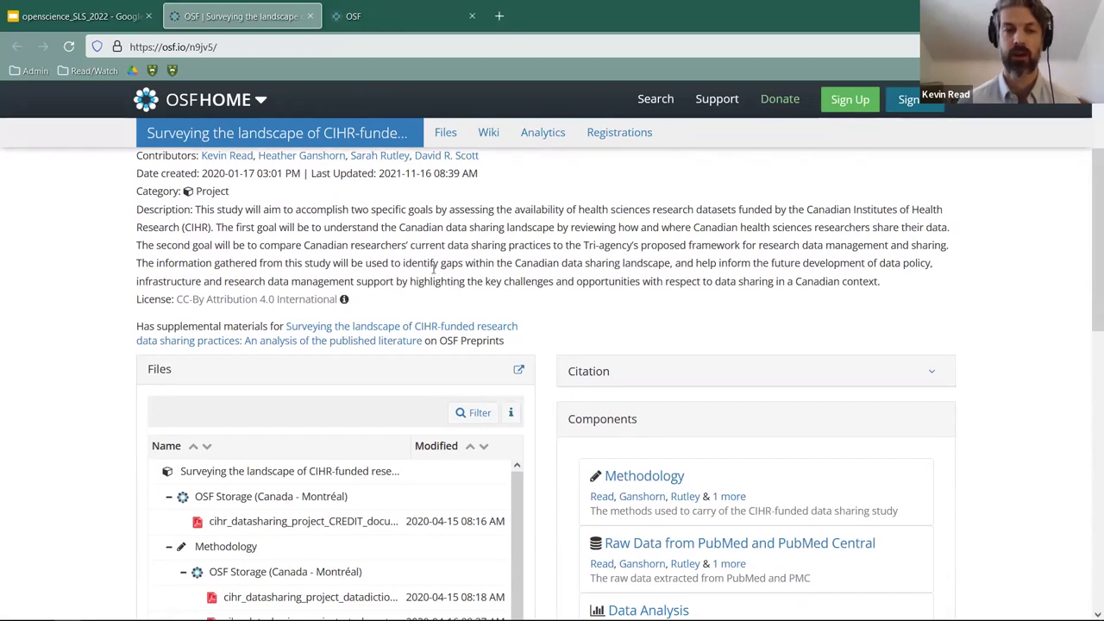
scroll(138, 300, "down", 3)
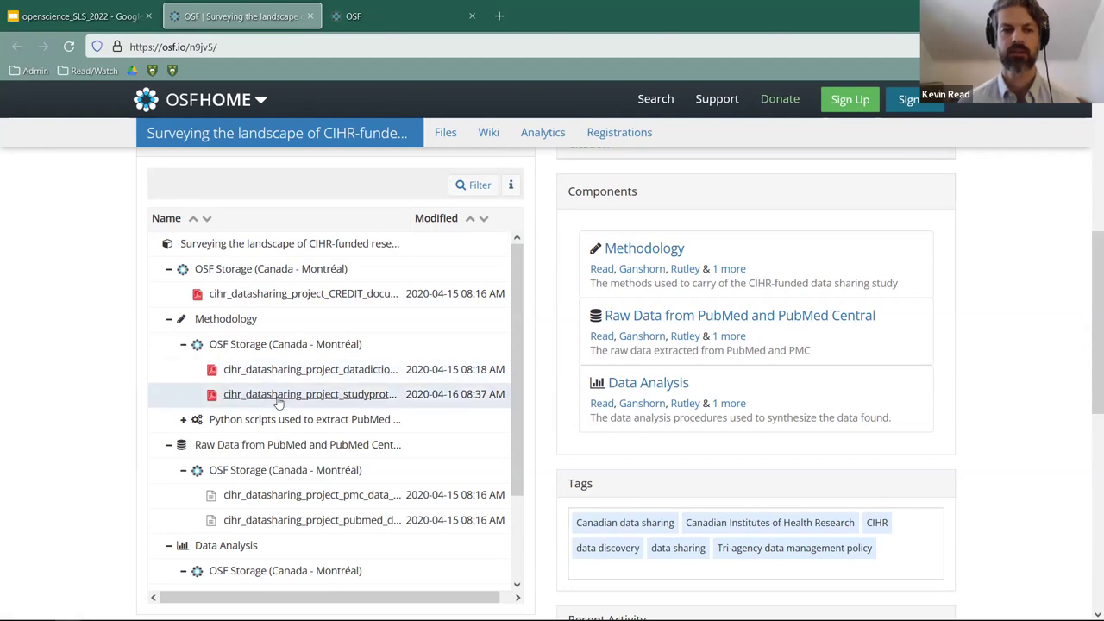
scroll(294, 401, "down", 2)
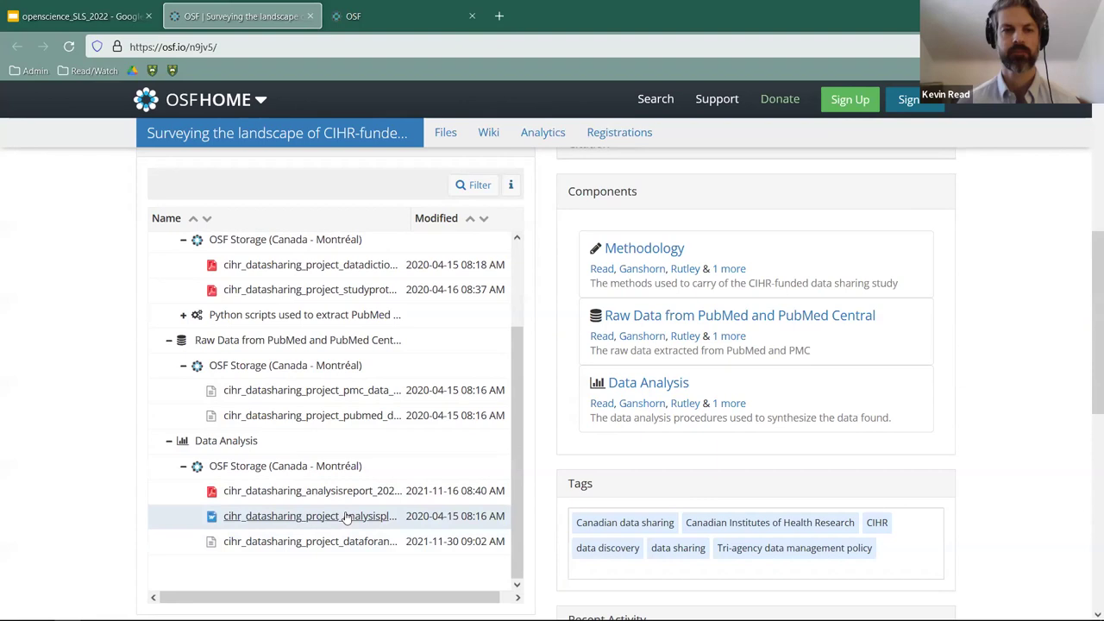
scroll(76, 417, "up", 5)
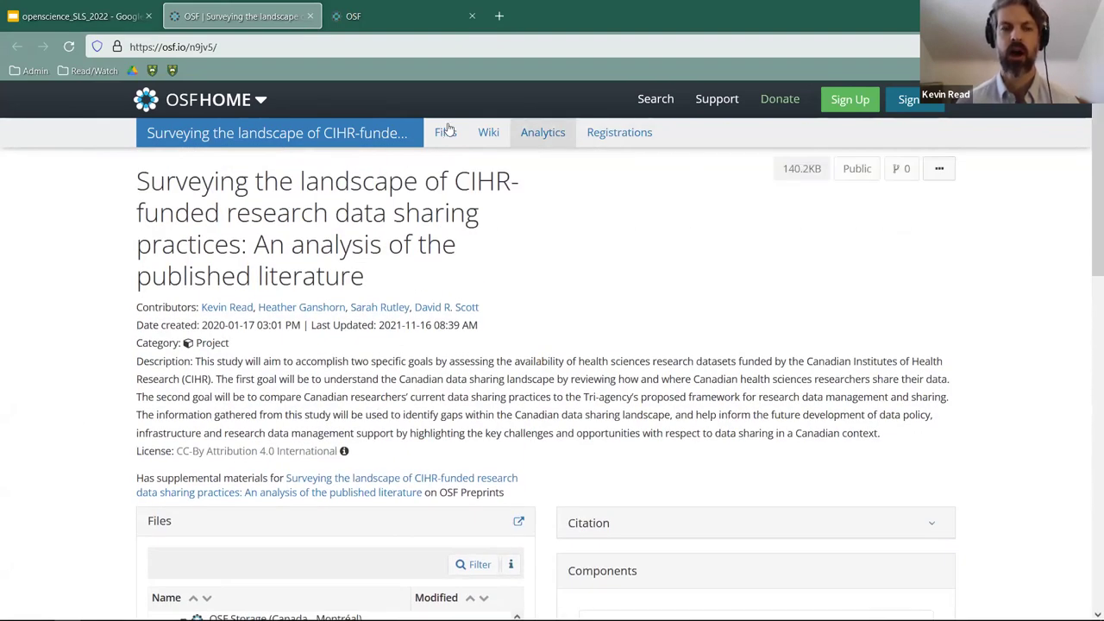
- Open the CIHR project's registration and read through its summary, supplemental files and registration details
left_click(615, 136)
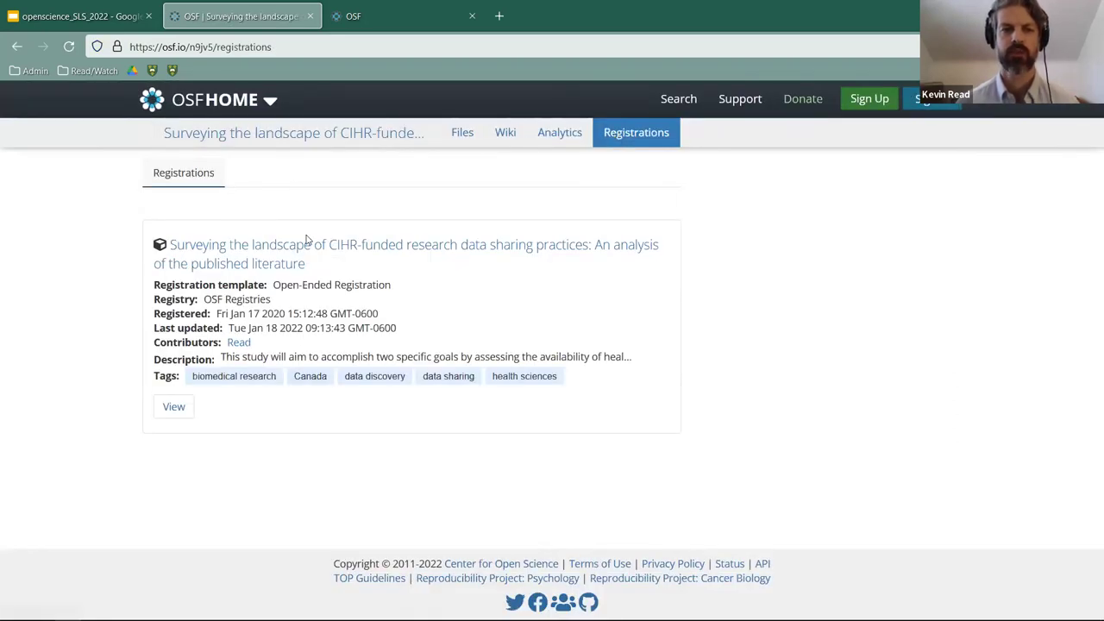
left_click(313, 248)
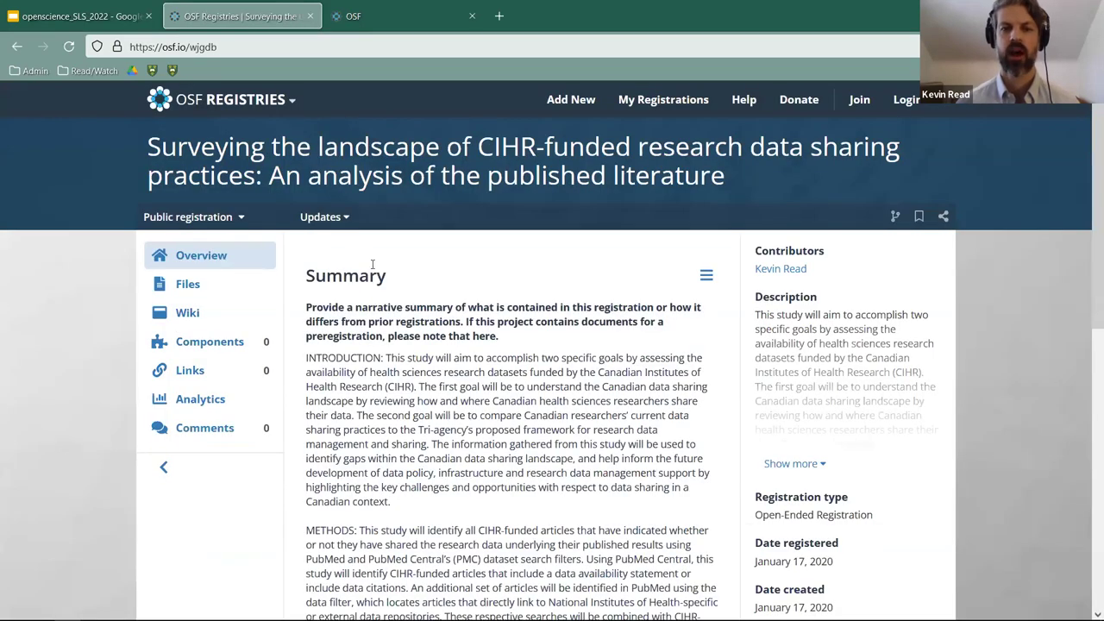
scroll(817, 453, "down", 1)
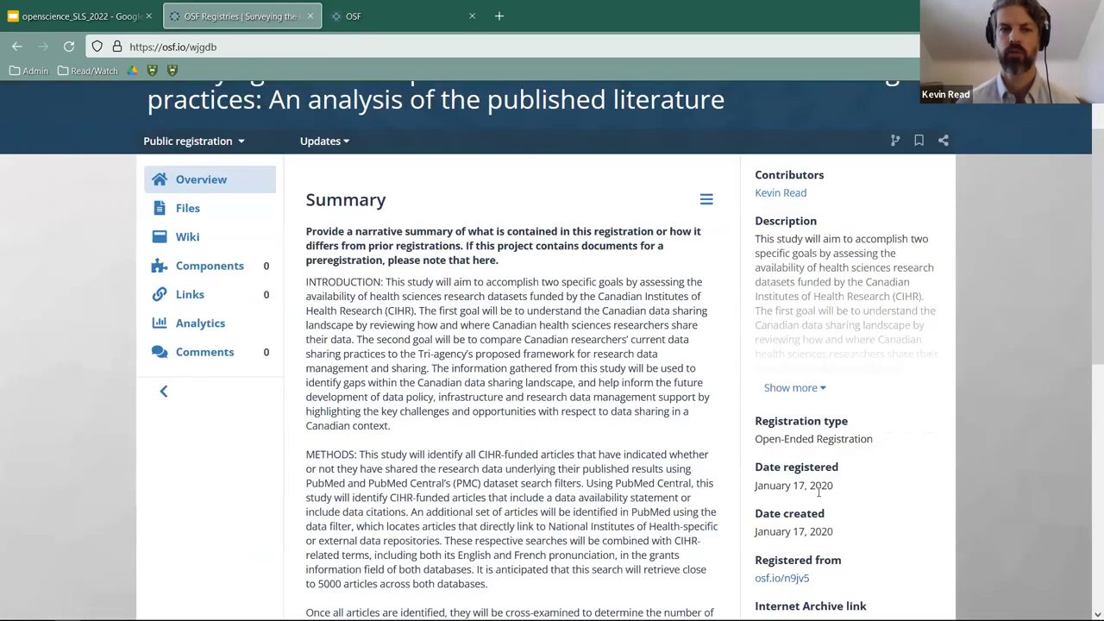
scroll(433, 298, "down", 5)
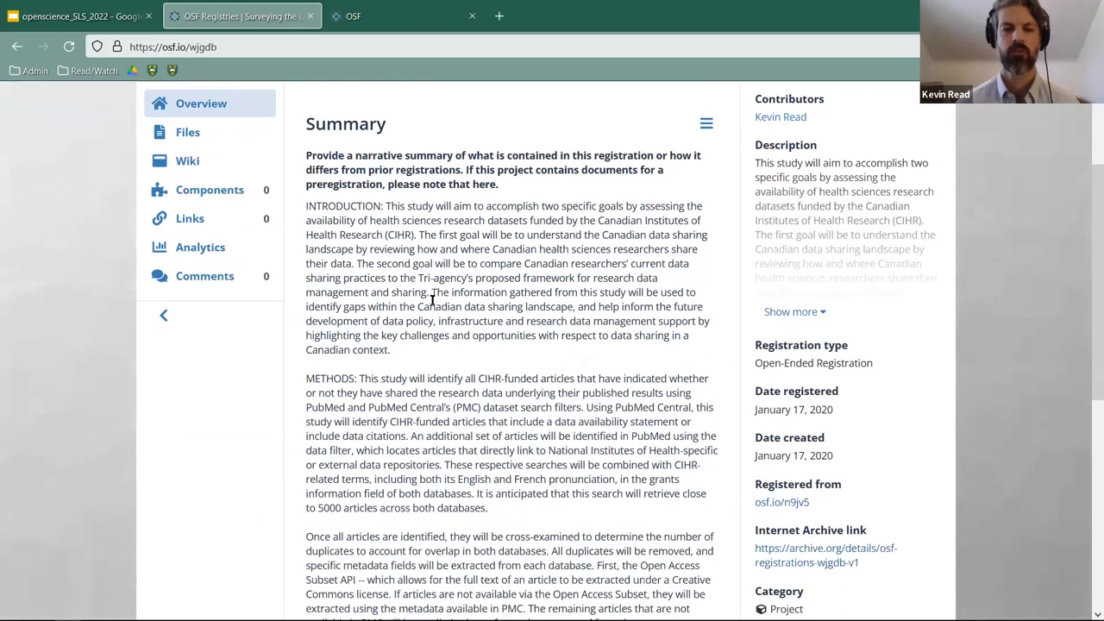
scroll(433, 298, "down", 2)
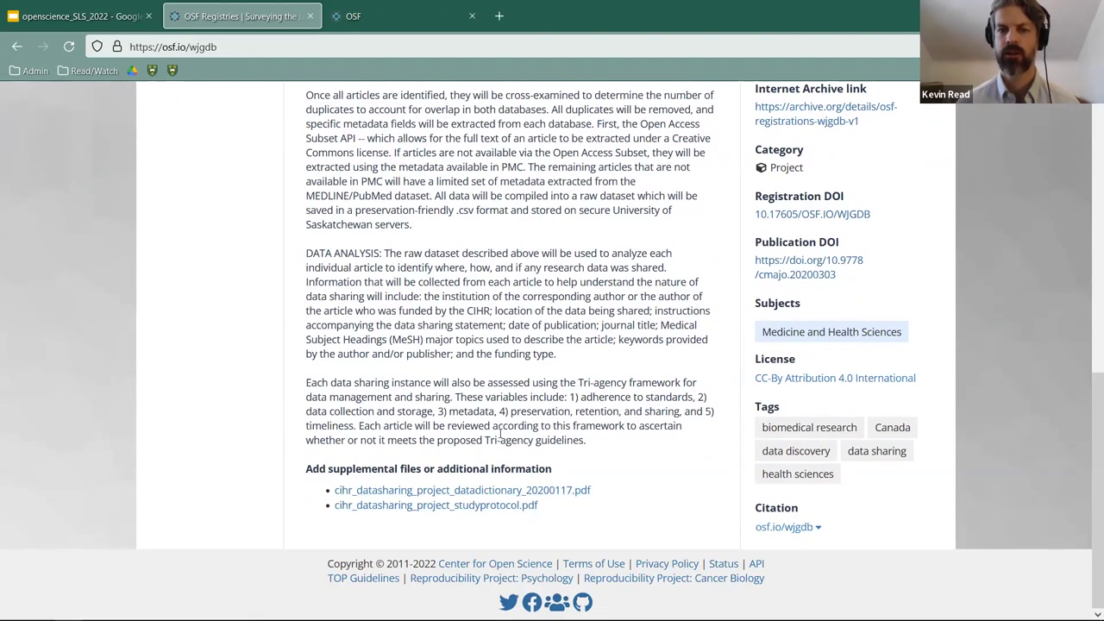
scroll(499, 431, "up", 1)
scroll(499, 431, "up", 3)
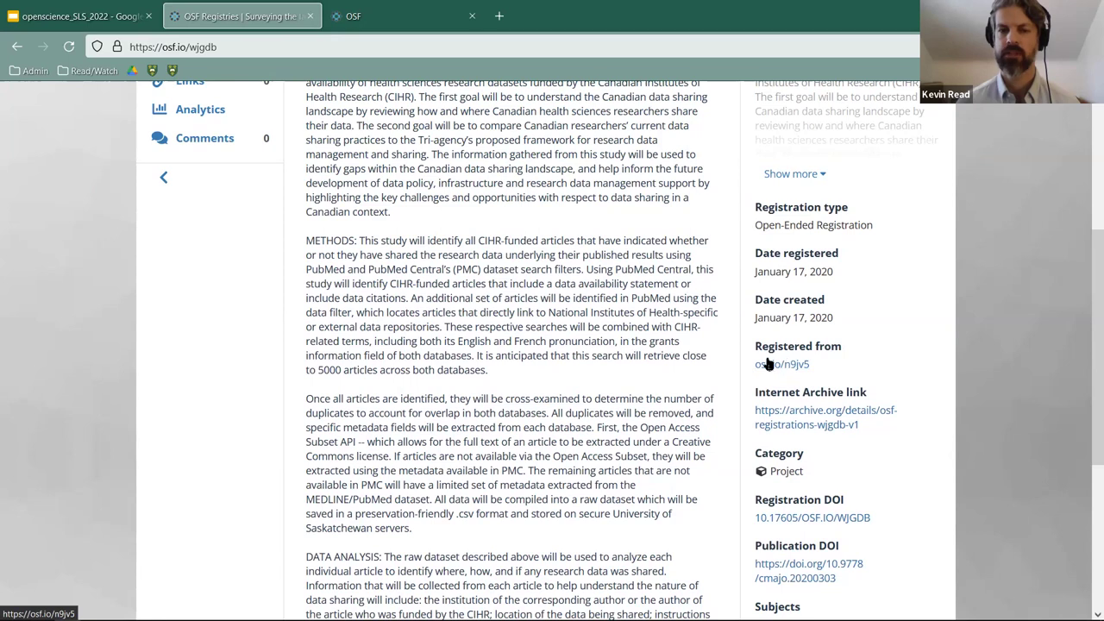
- Return to the OSF project the registration was made from and open its linked preprint
left_click(775, 366)
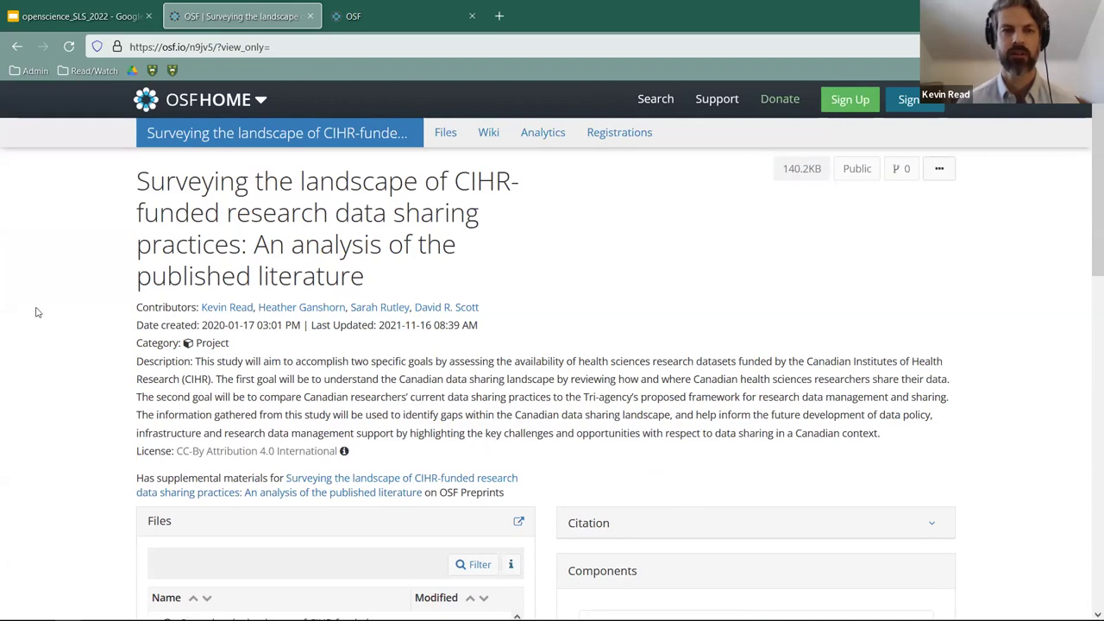
scroll(37, 311, "down", 2)
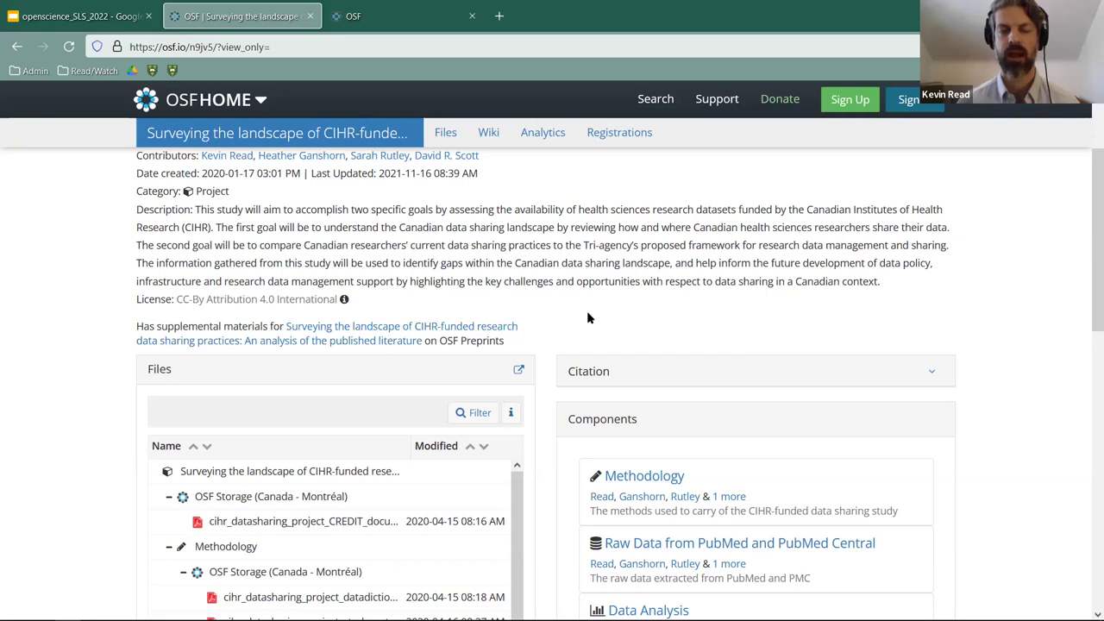
left_click(433, 331)
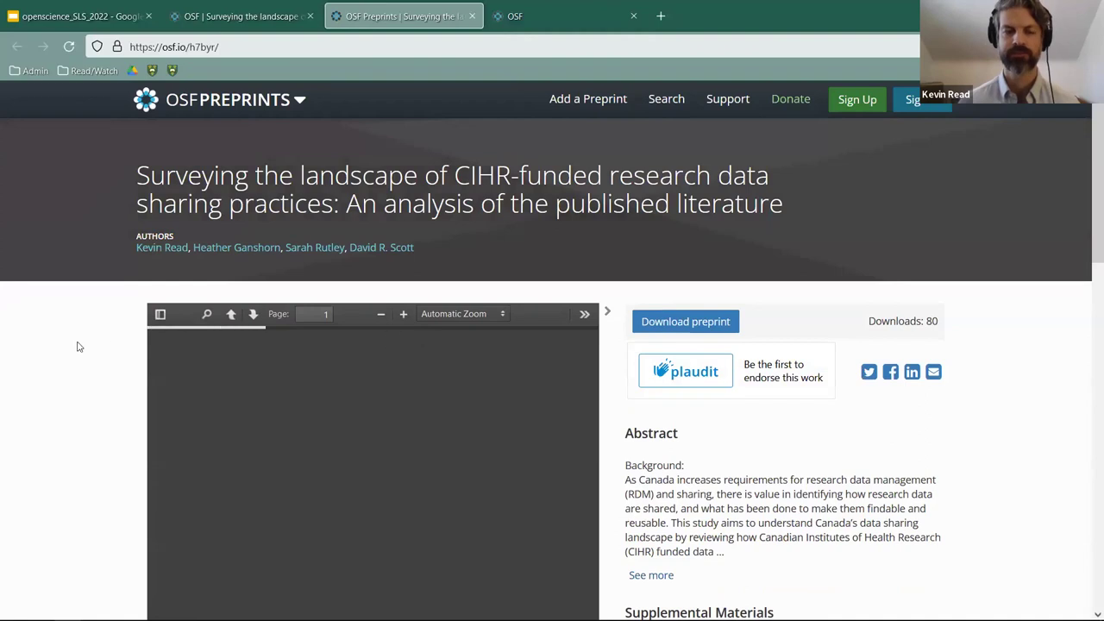
- Review the preprint's abstract and publication details, and open the article linked as its peer-reviewed publication DOI
scroll(50, 353, "down", 1)
scroll(49, 353, "down", 1)
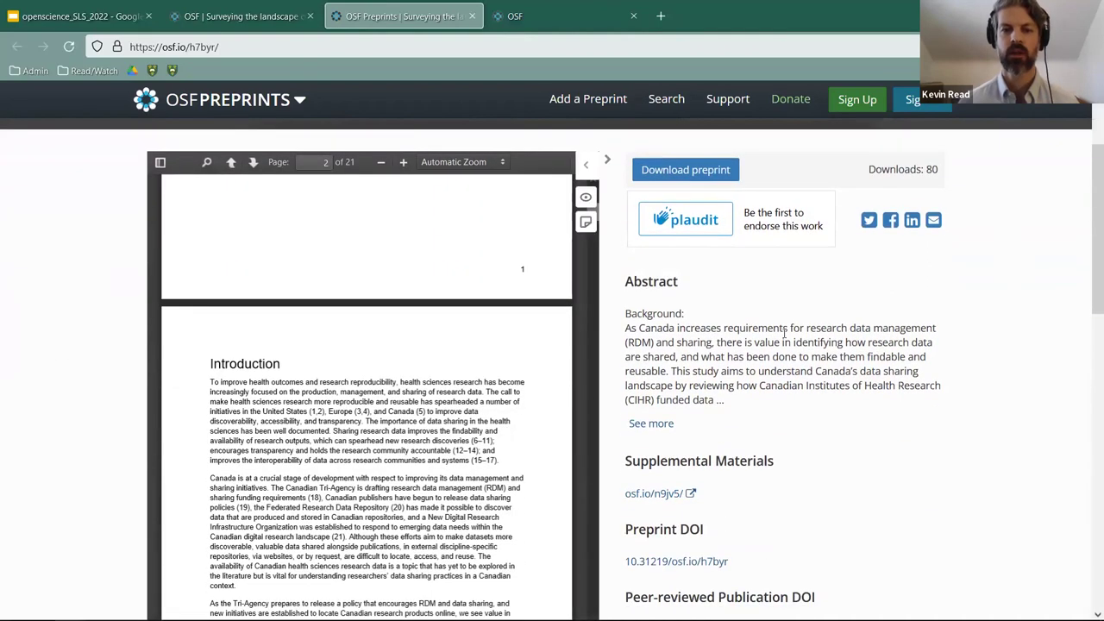
scroll(786, 338, "down", 2)
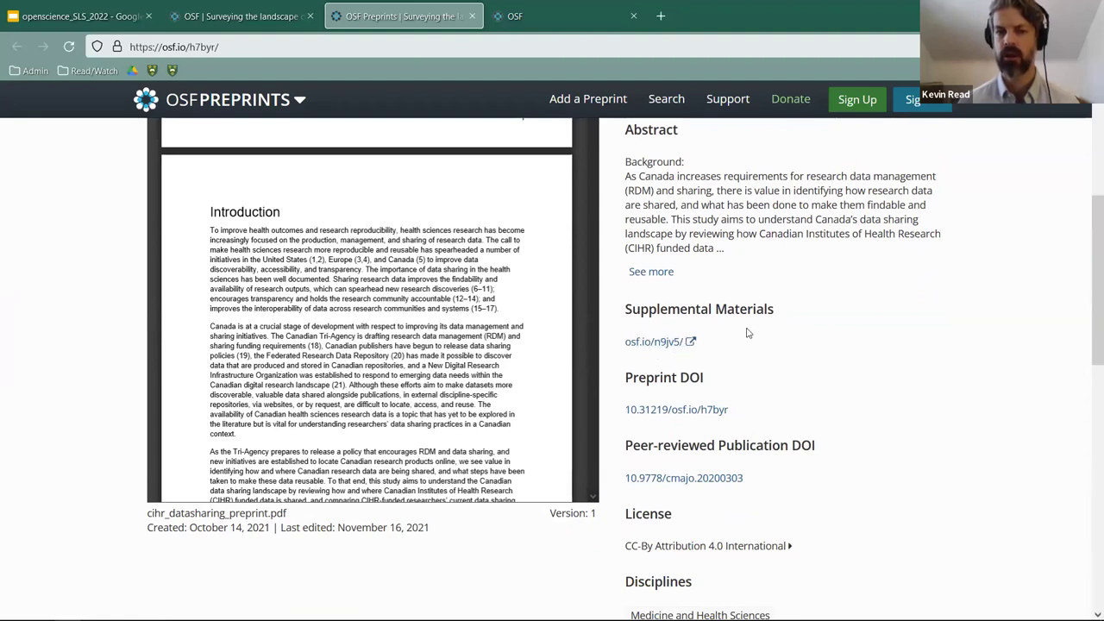
scroll(643, 327, "down", 1)
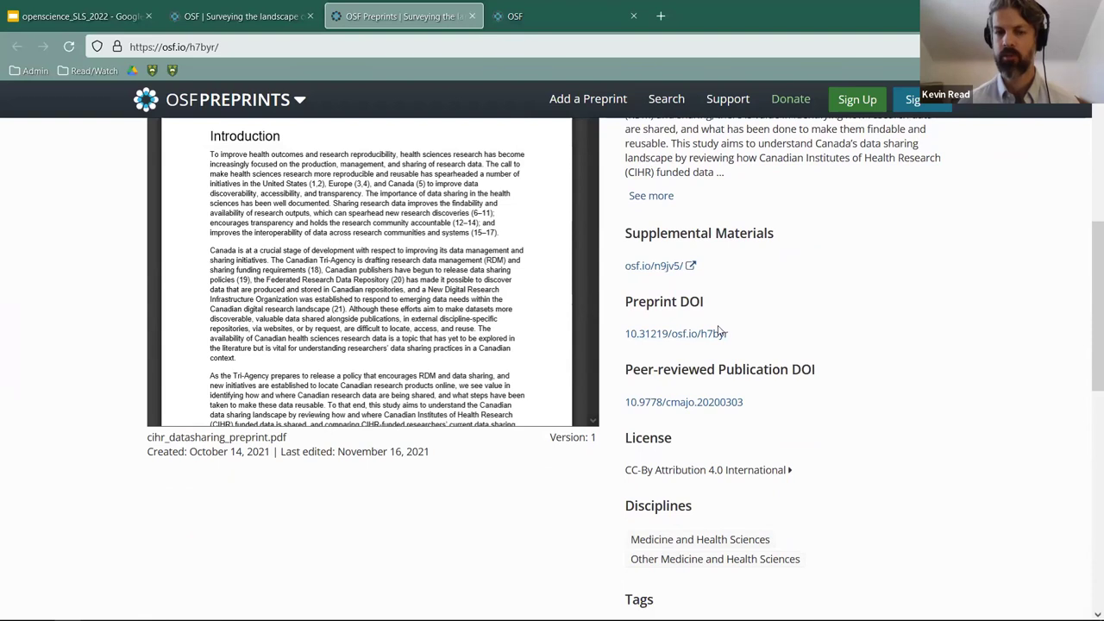
scroll(828, 307, "down", 1)
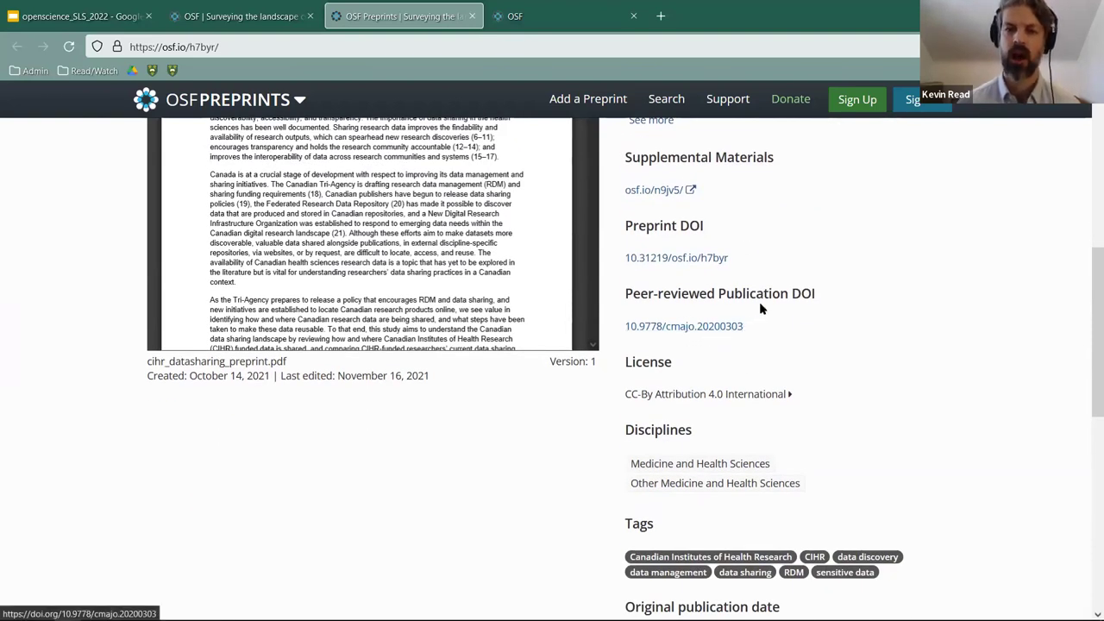
left_click(705, 328)
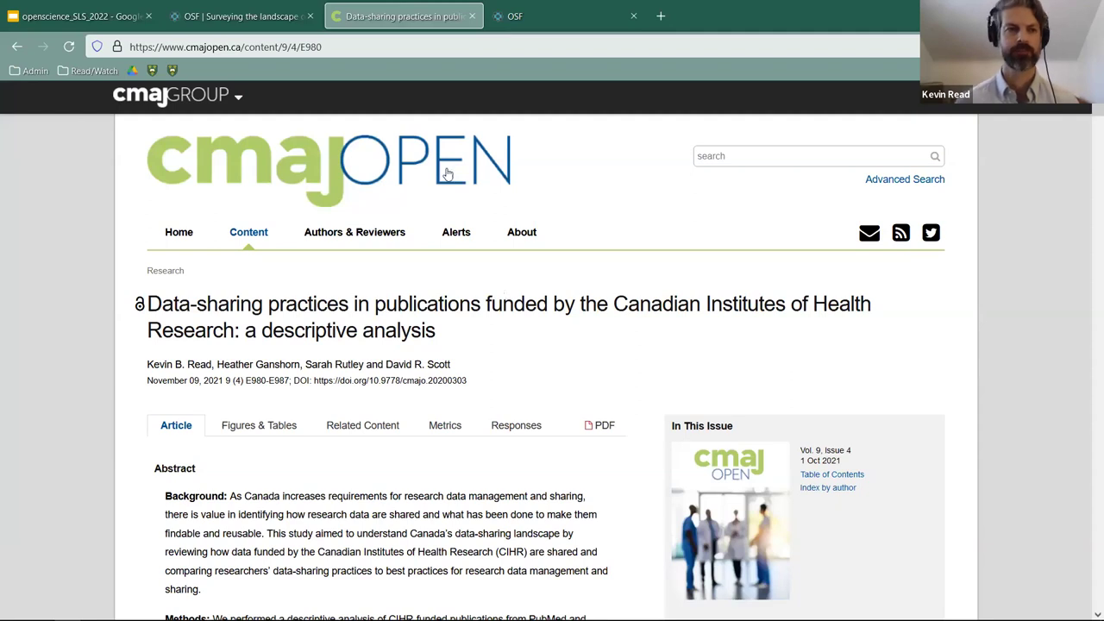
- Switch to the openscience_SLS_2022 presentation and open the OSF project linked on the Case Study 2: Software Project slide
left_click(90, 19)
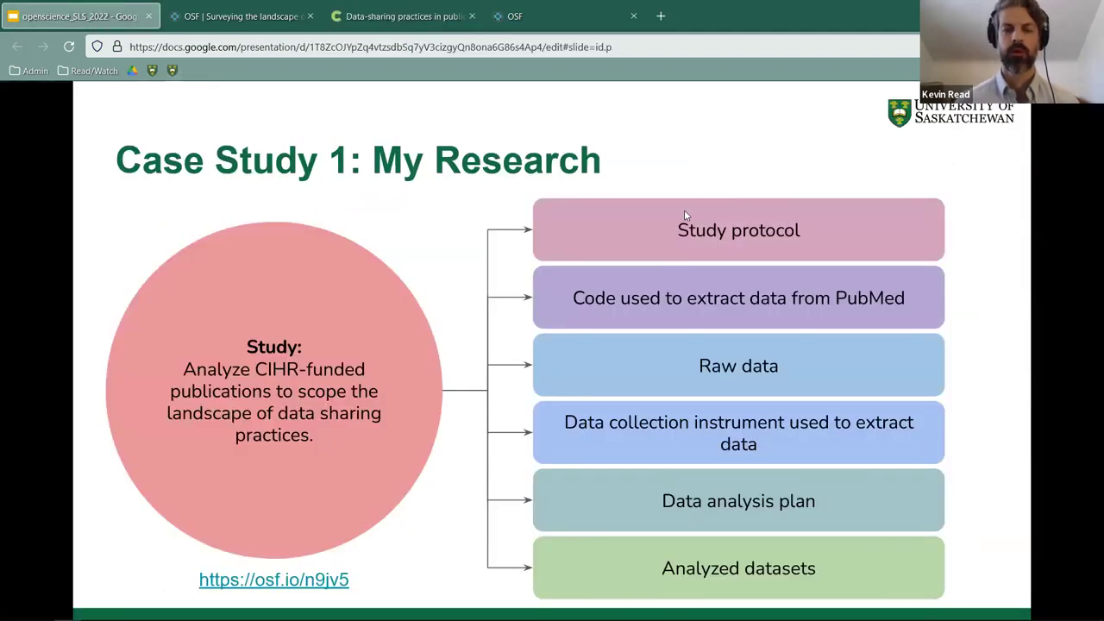
key("Right")
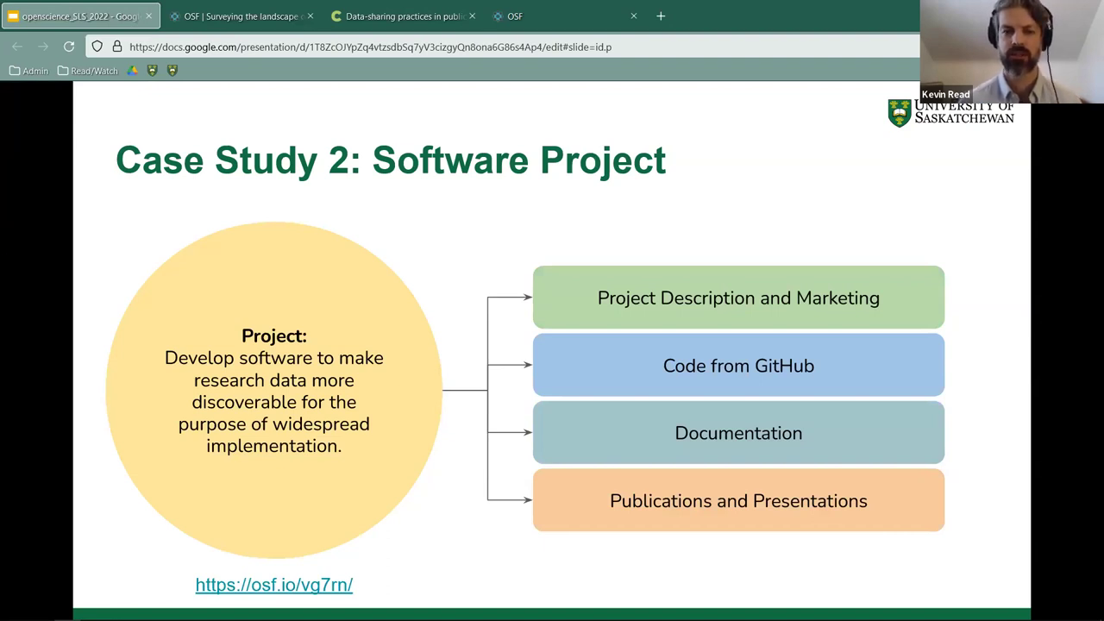
left_click(323, 587)
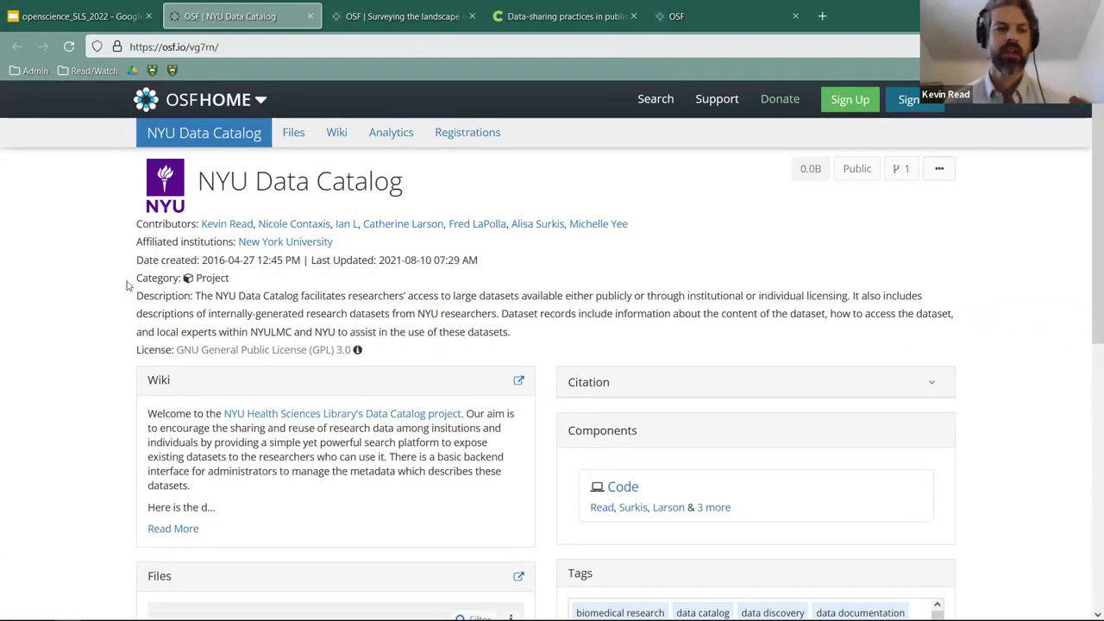
- Review the NYU Data Catalog project's description, wiki and Google Drive files
scroll(237, 292, "down", 1)
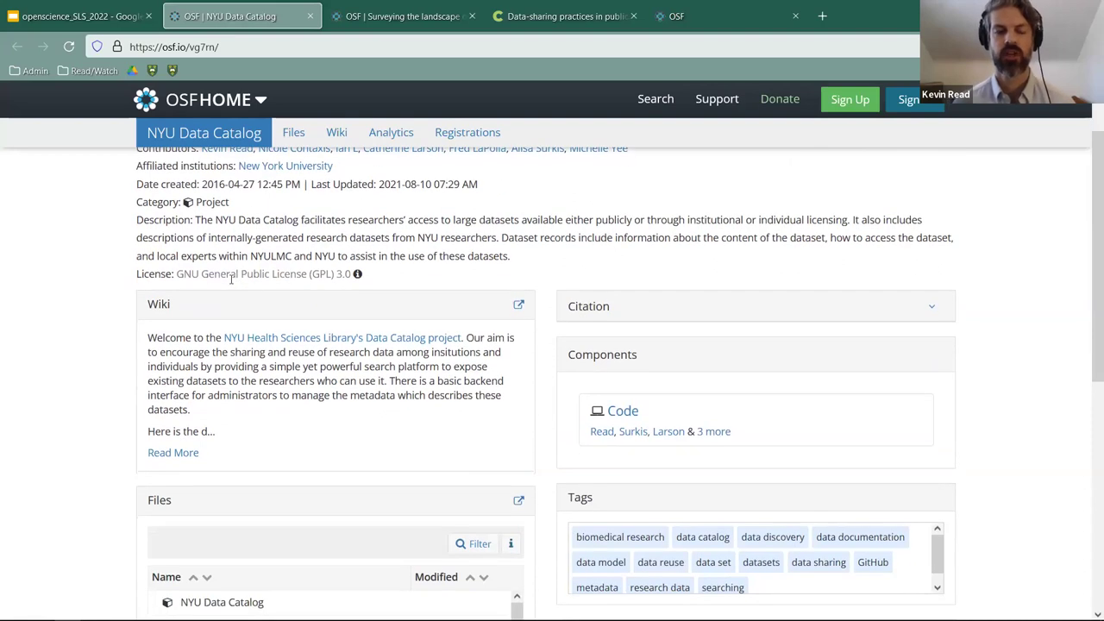
scroll(235, 280, "up", 1)
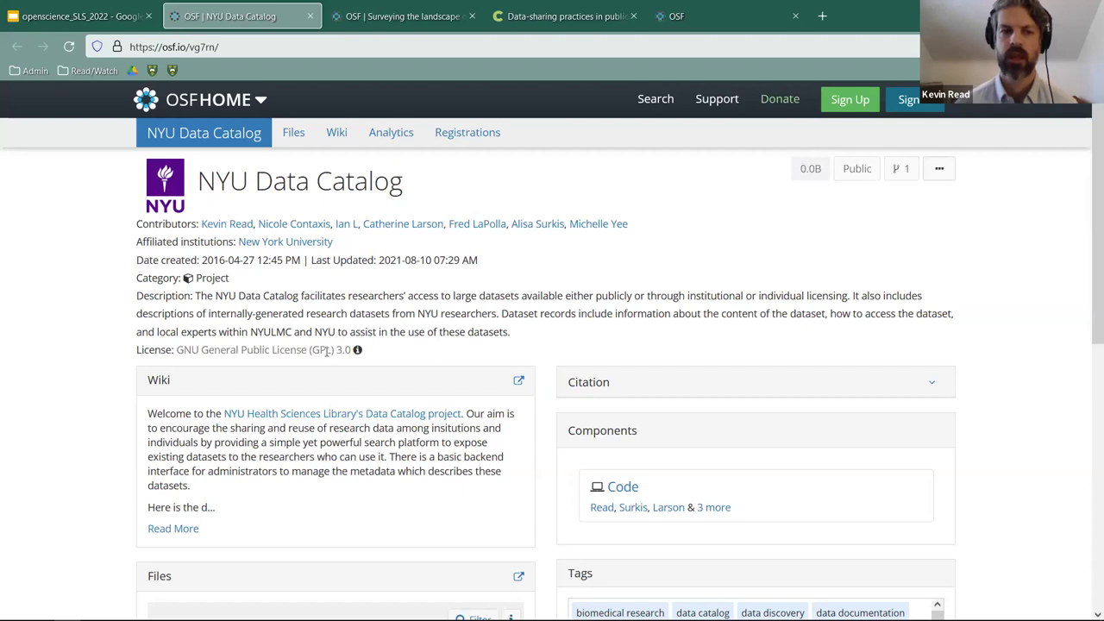
scroll(326, 349, "down", 4)
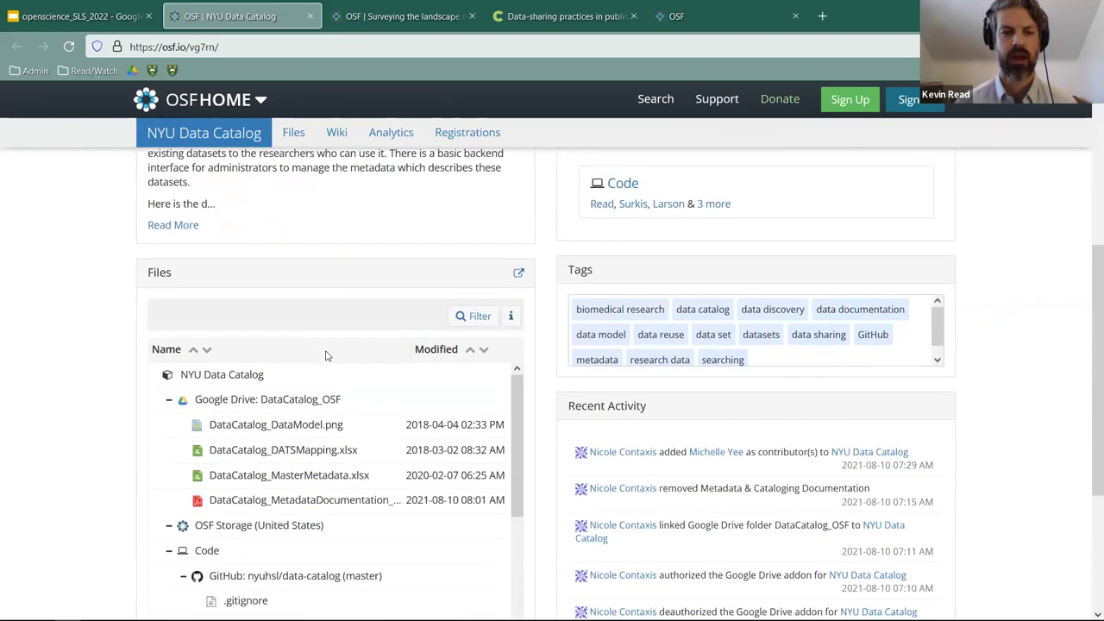
scroll(326, 356, "down", 2)
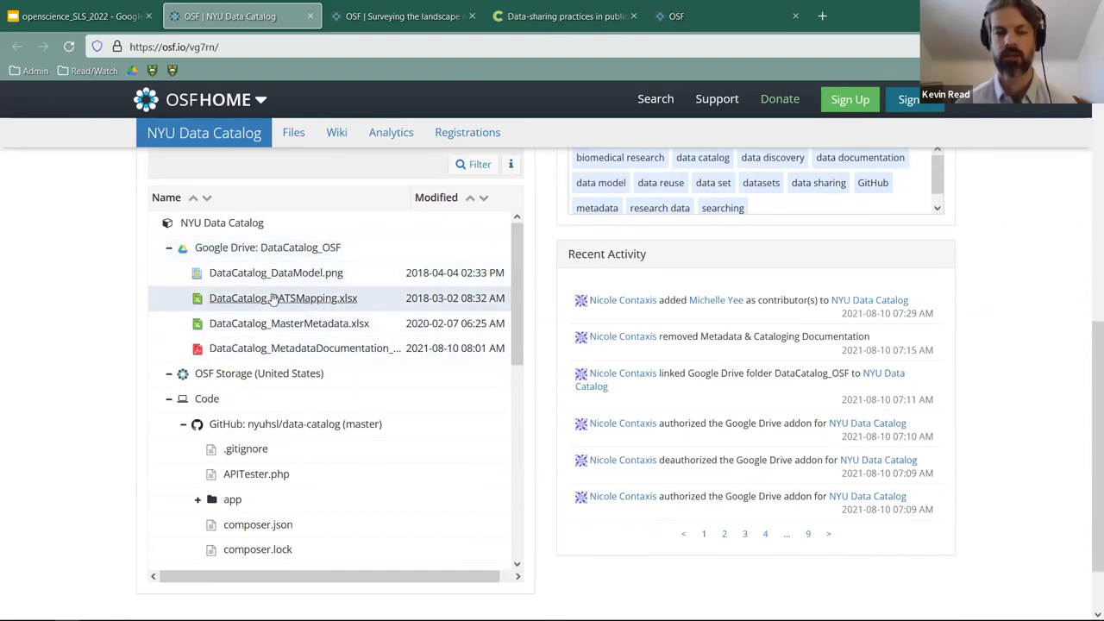
- Examine the code files from the linked GitHub repository nyuhsl/data-catalog in the project's file list
scroll(86, 279, "down", 3)
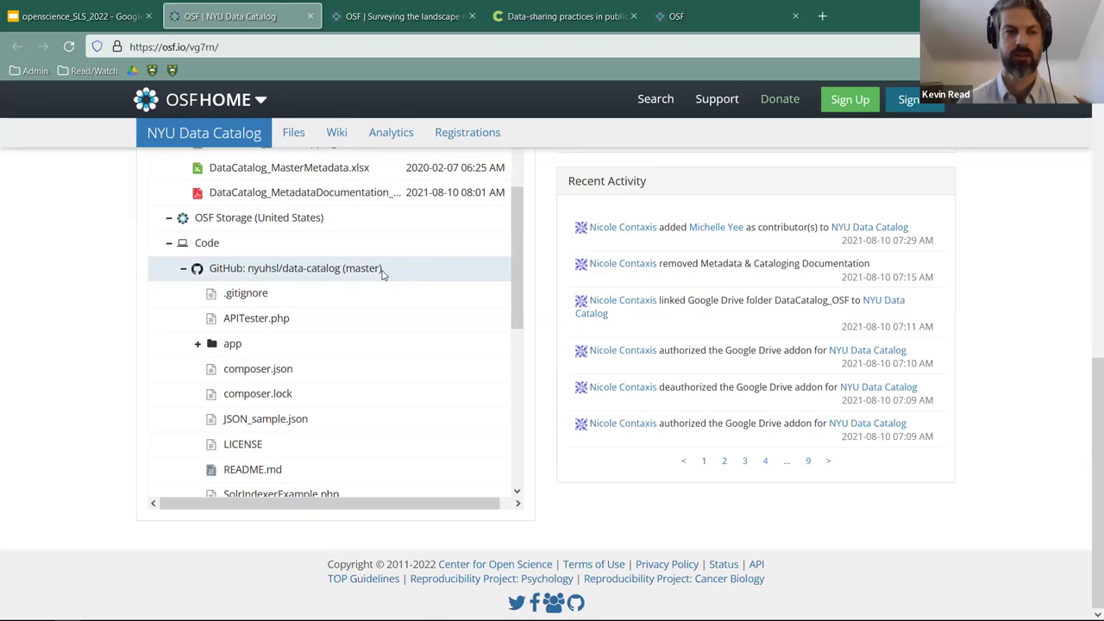
scroll(361, 293, "down", 3)
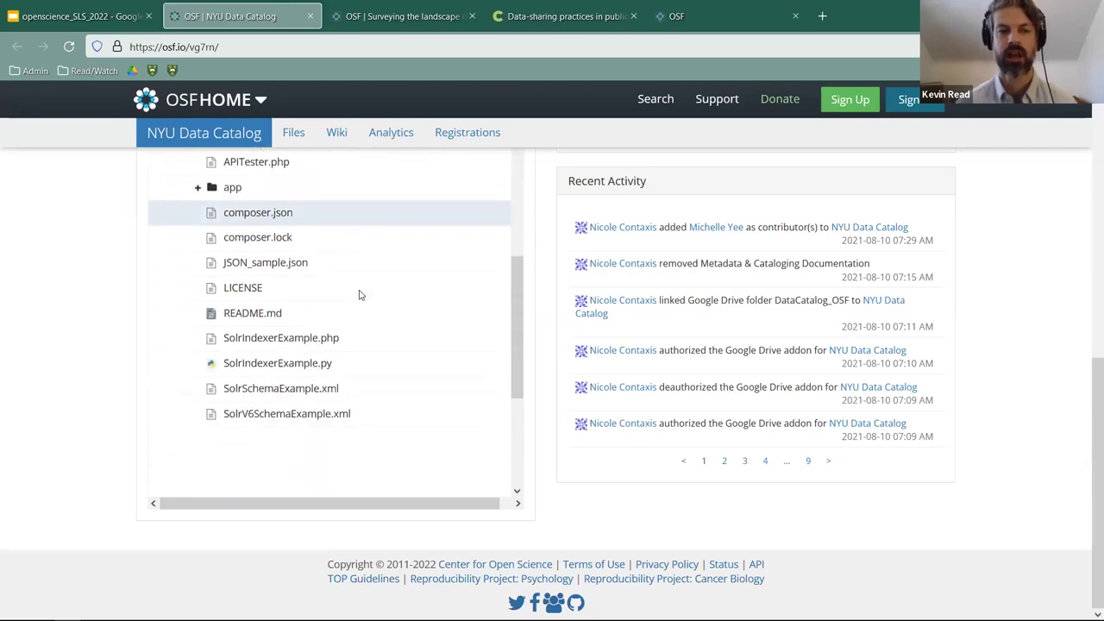
scroll(360, 295, "down", 1)
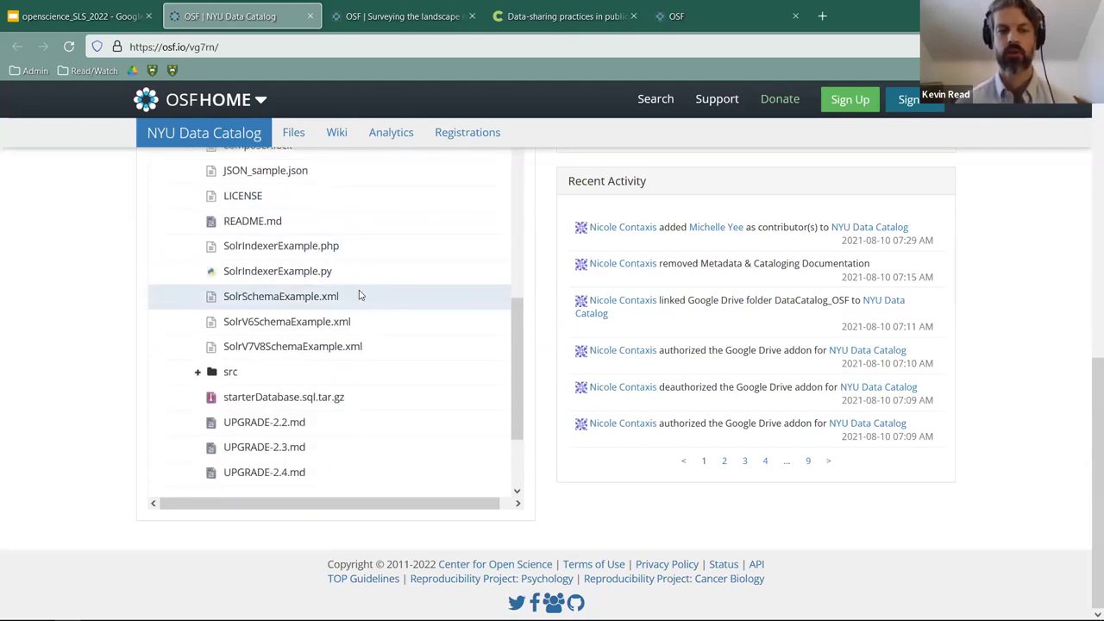
scroll(360, 295, "down", 1)
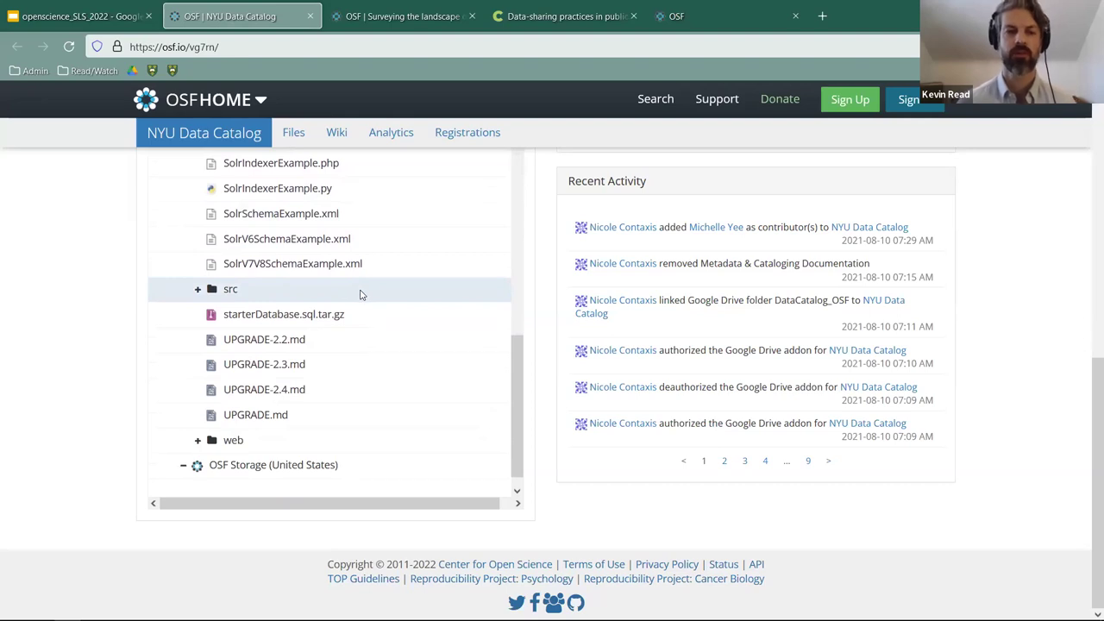
scroll(361, 295, "up", 4)
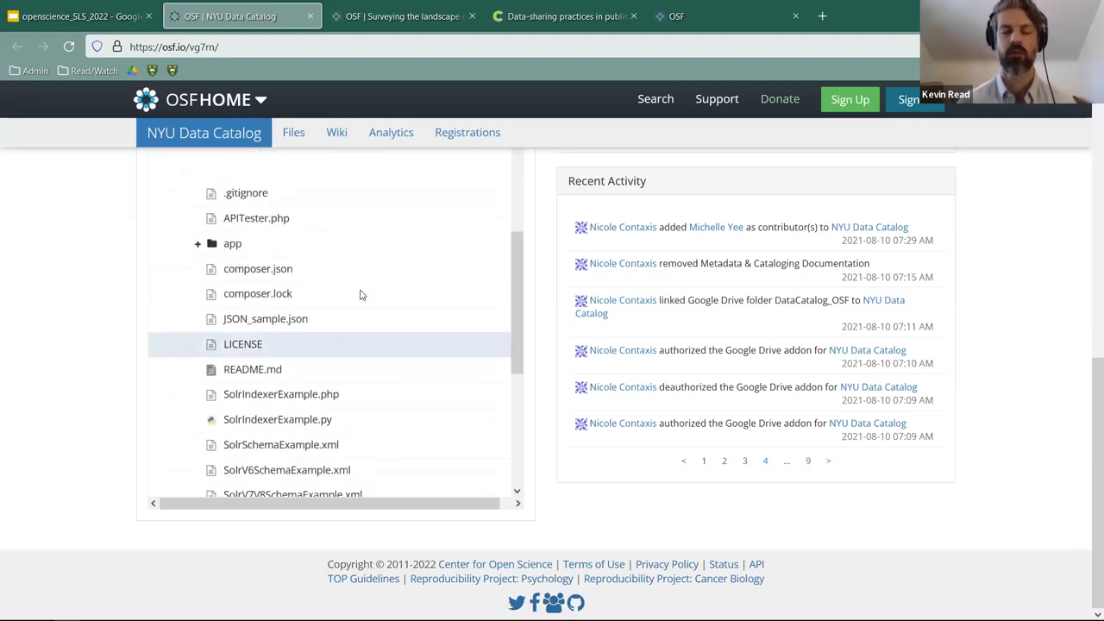
scroll(74, 313, "up", 2)
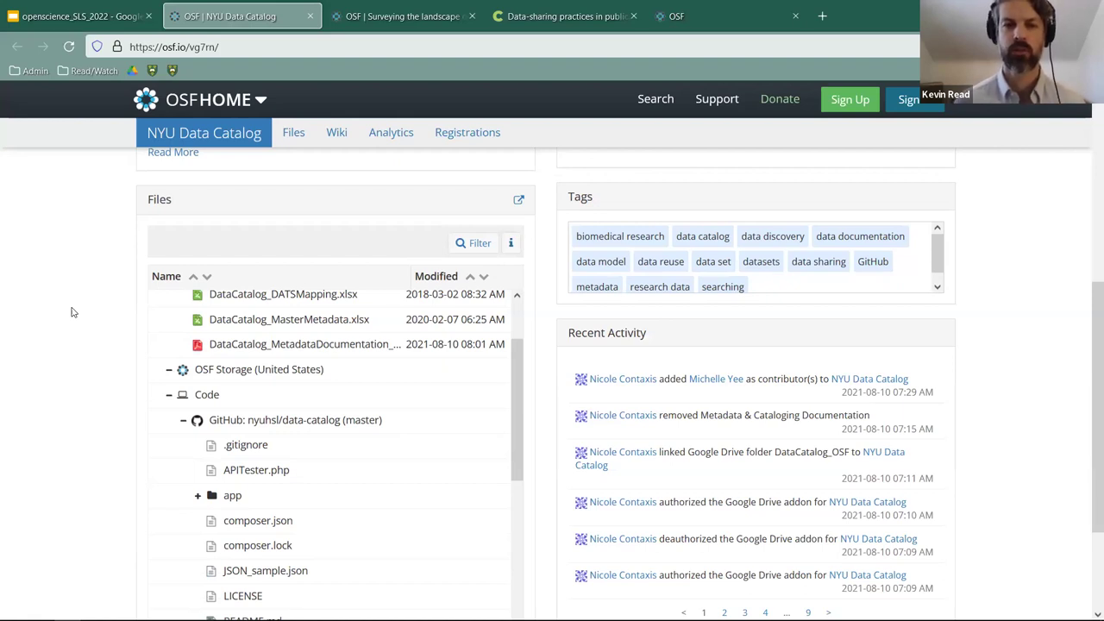
scroll(72, 315, "up", 4)
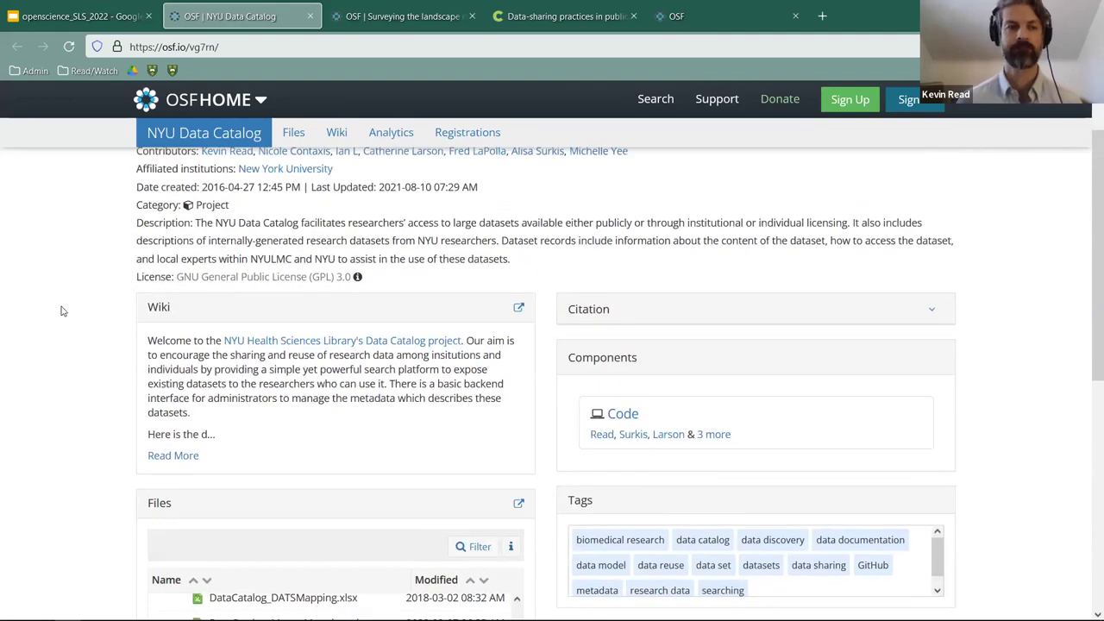
- Switch back to the openscience_SLS_2022 presentation and advance to the Exercise/Follow Along slide
left_click(78, 16)
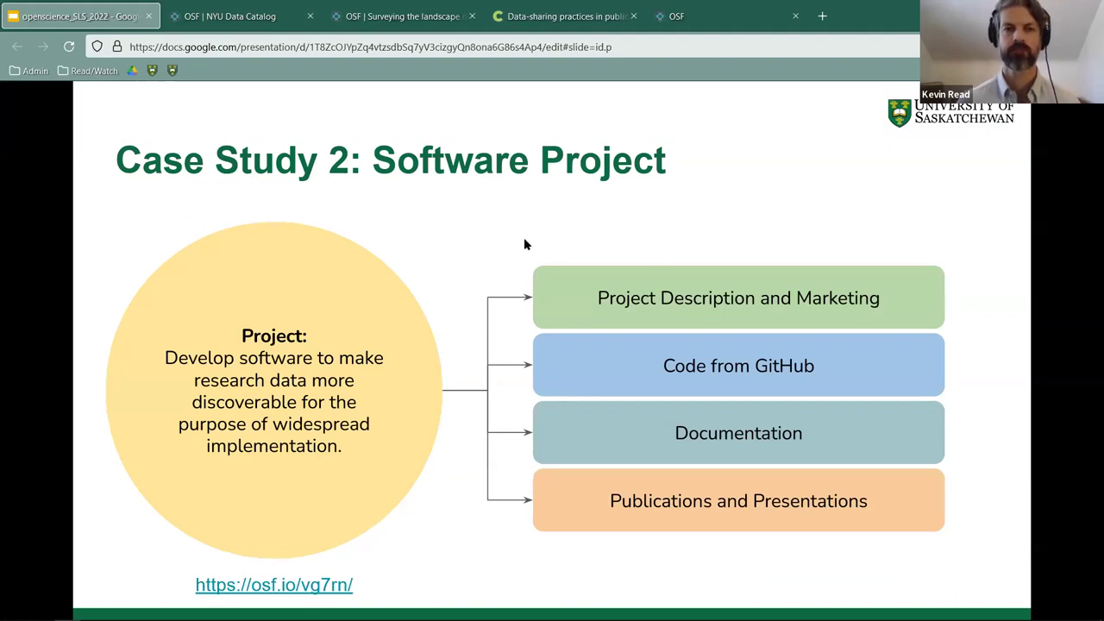
key("Right")
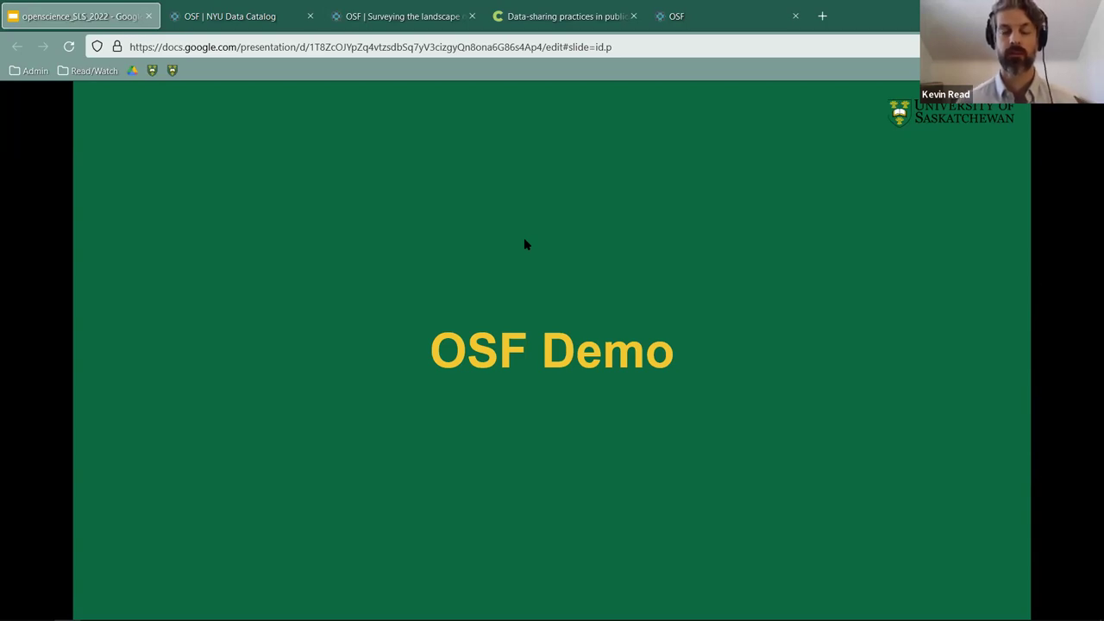
key("Right")
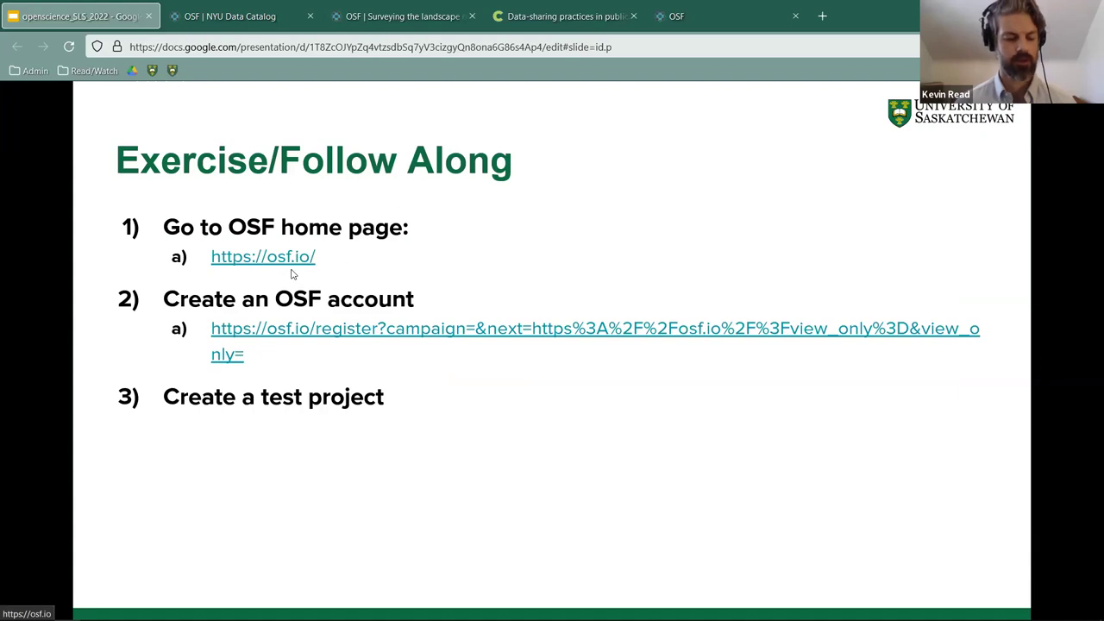
key("Escape")
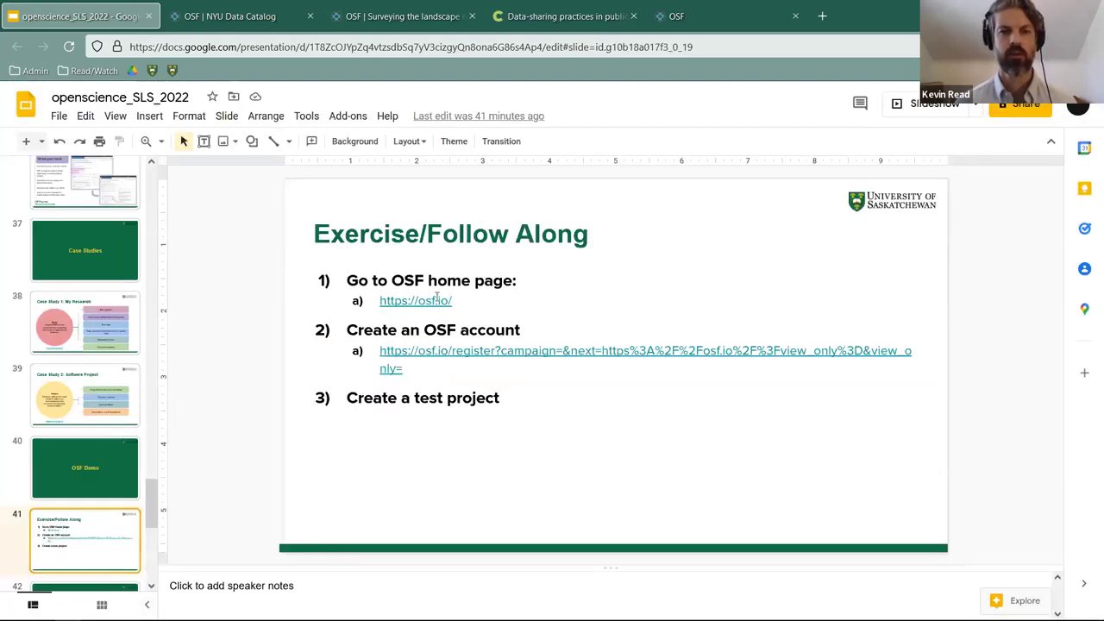
left_click_drag(456, 300, 376, 297)
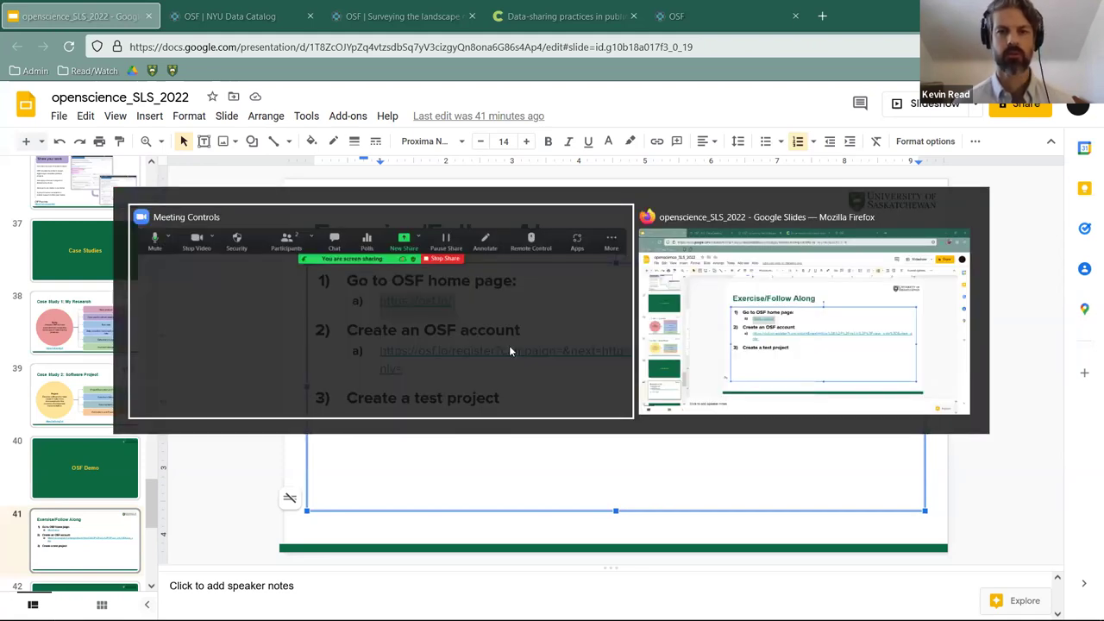
- Switch to the OSF home page and open the sign-up form for a free account
key("ctrl+Tab")
key("ctrl+Tab")
key("ctrl+Tab")
key("ctrl+Tab")
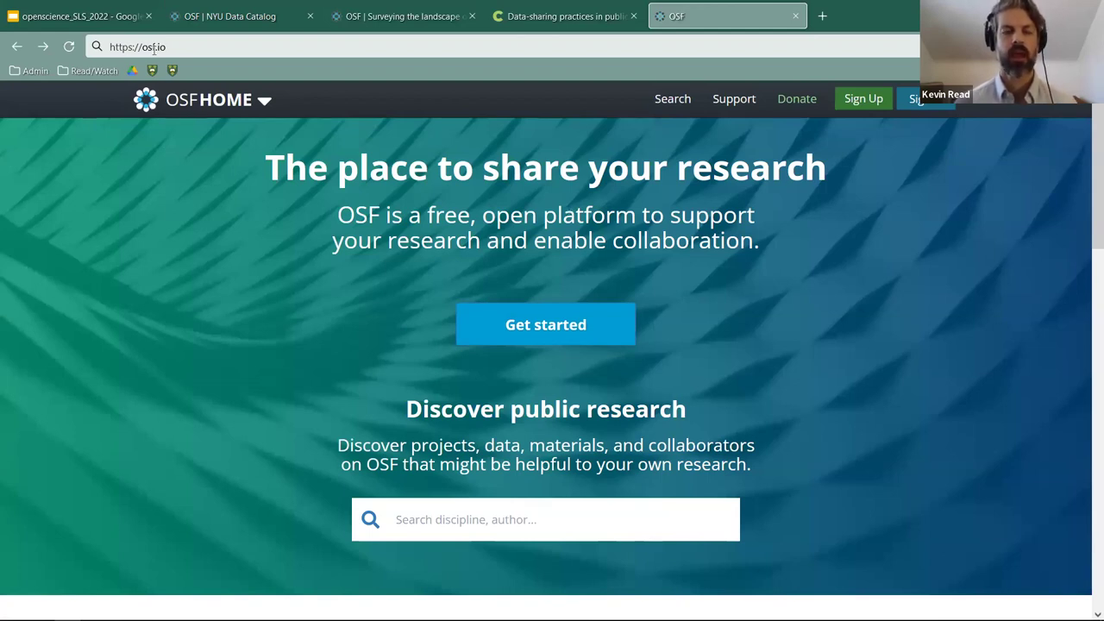
left_click(863, 101)
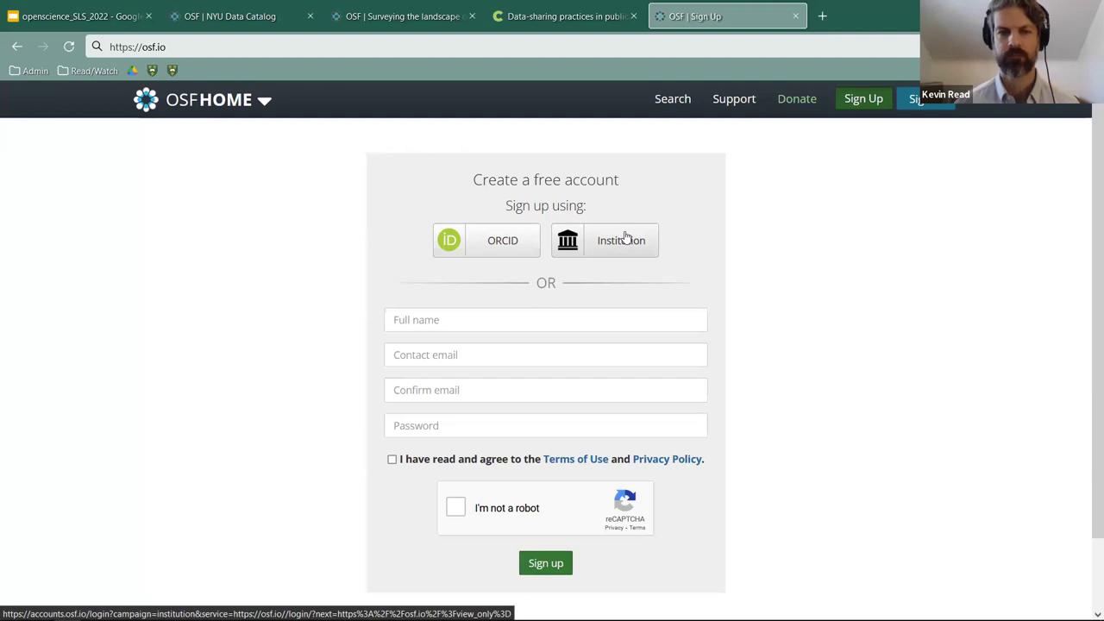
- Open OSF Registries and look through the Browse Registrations list
left_click(265, 104)
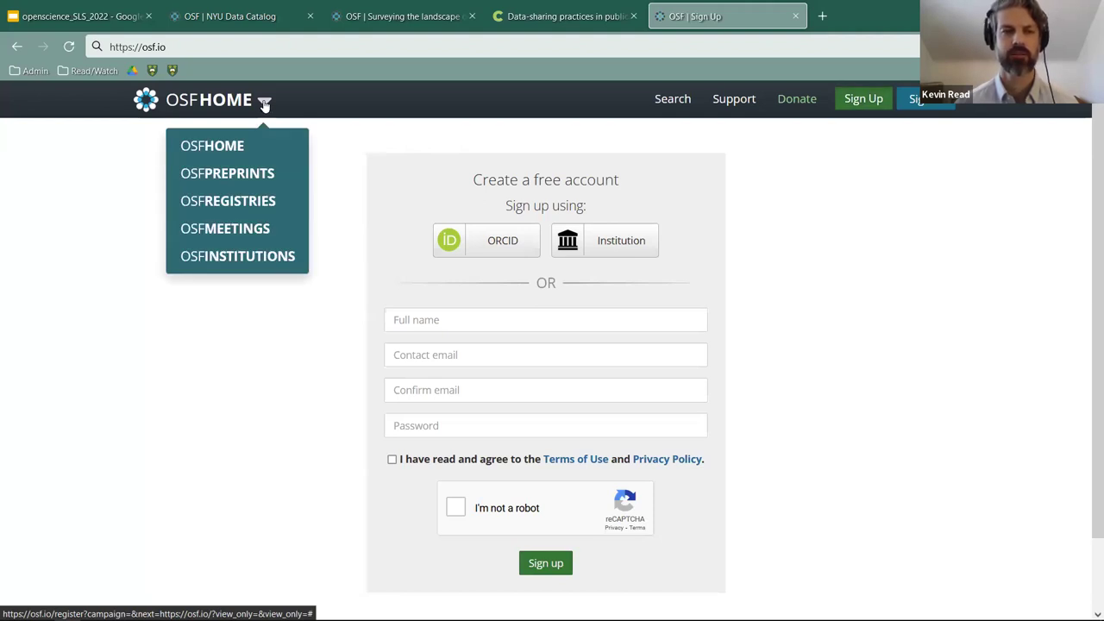
left_click(235, 203)
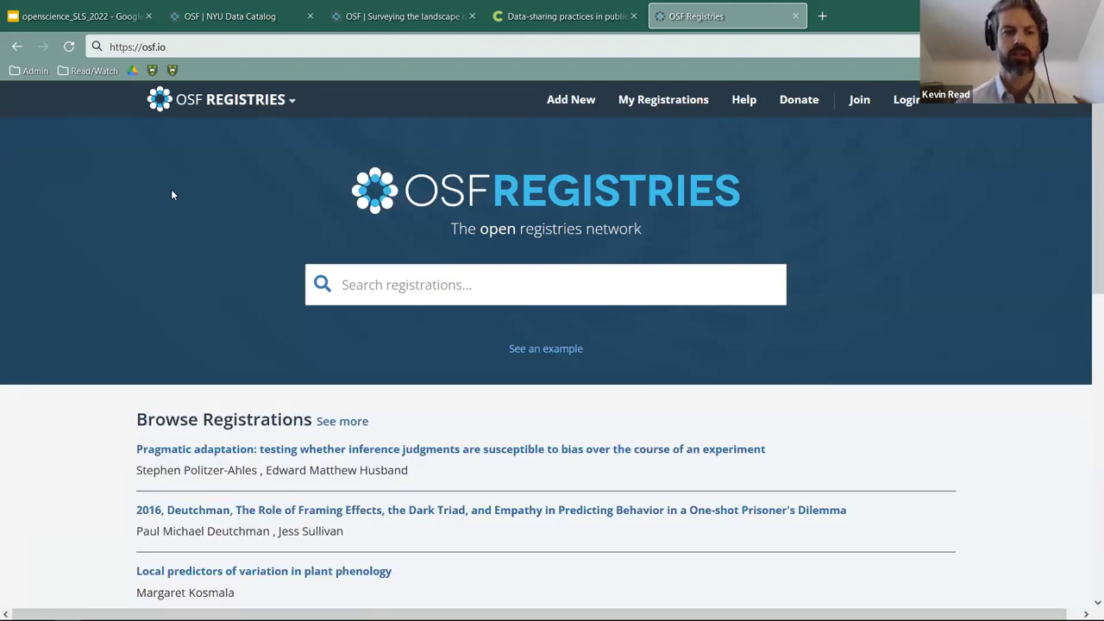
scroll(171, 199, "down", 1)
scroll(154, 238, "down", 1)
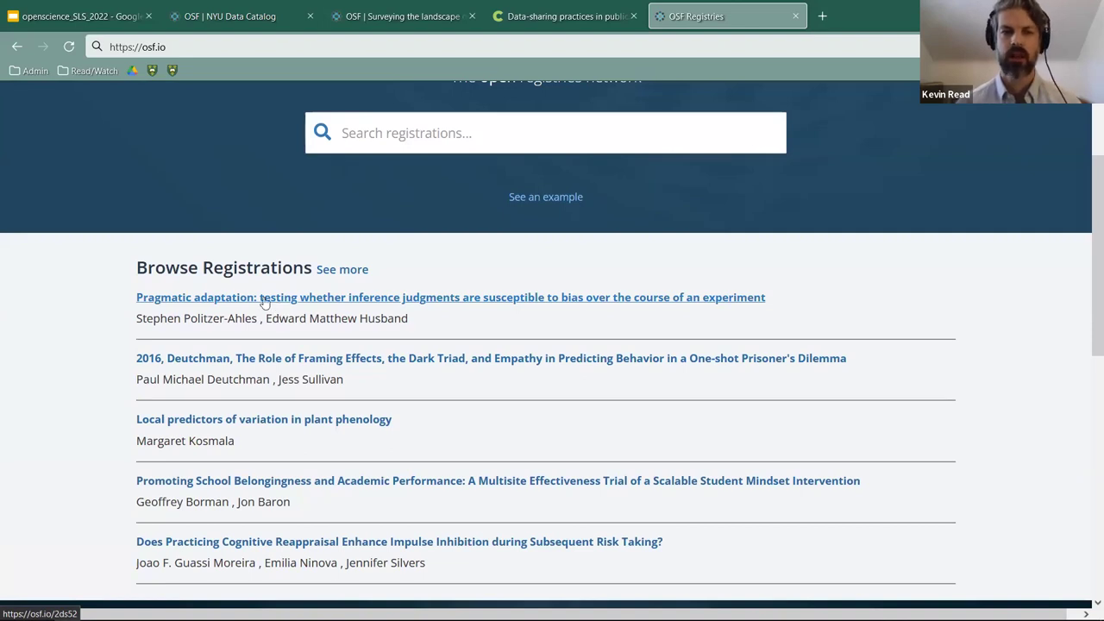
scroll(347, 298, "up", 2)
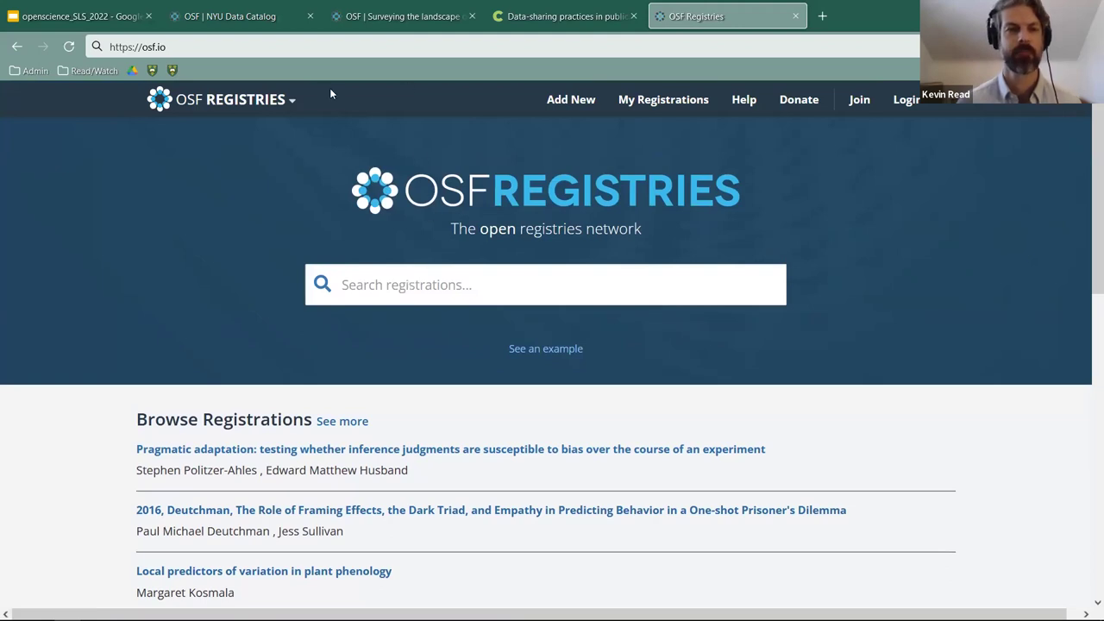
- Go to OSF Preprints and browse the Medicine and Health Sciences subject
left_click(292, 100)
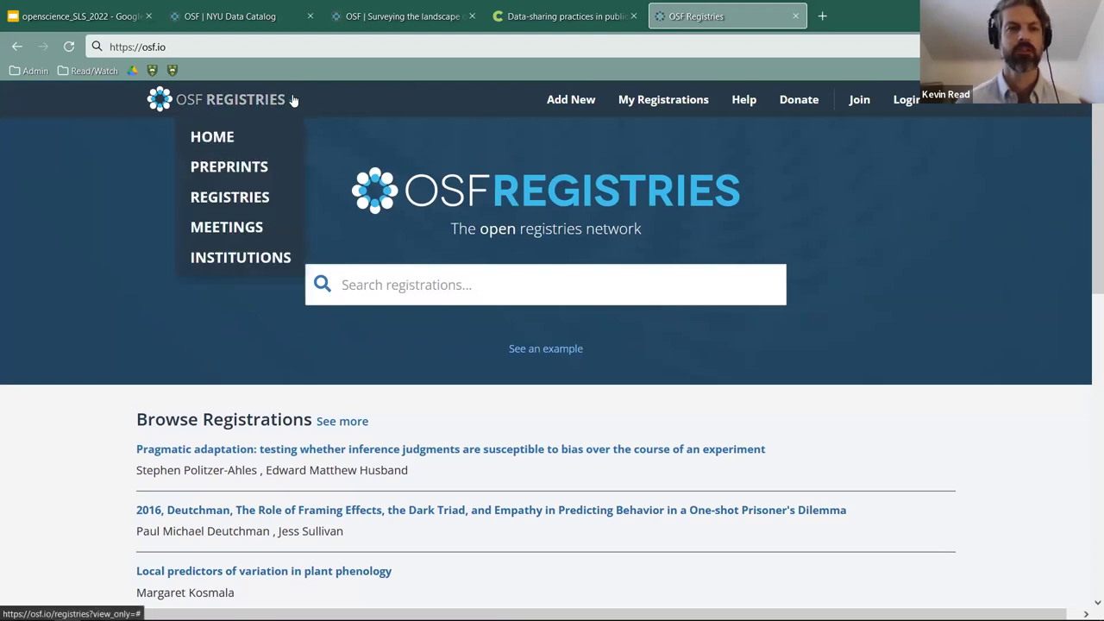
left_click(222, 168)
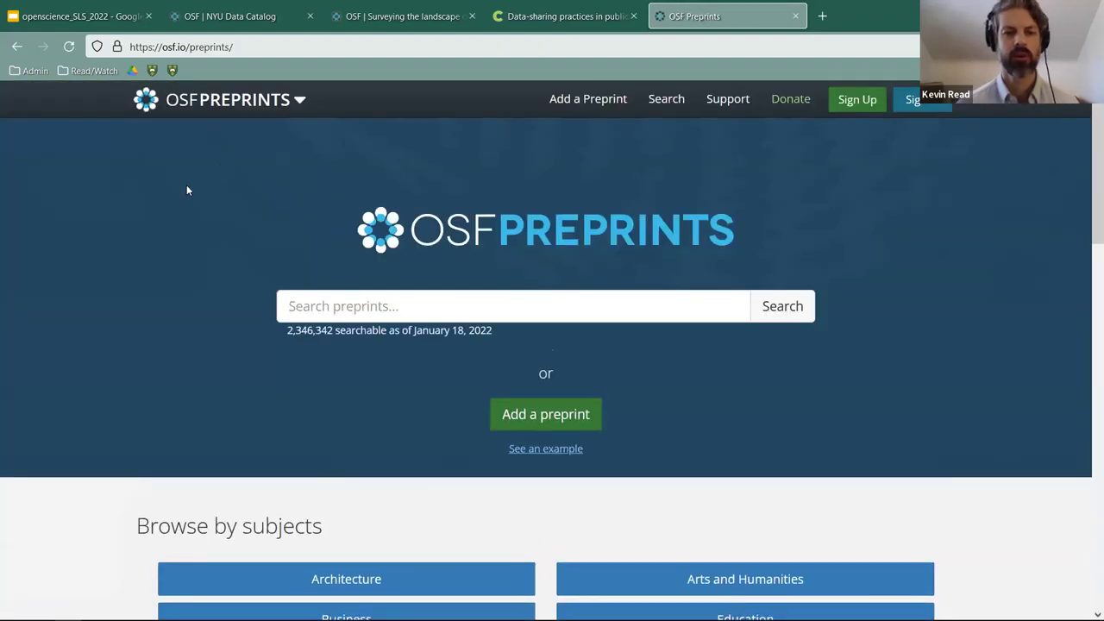
scroll(187, 190, "down", 1)
scroll(187, 188, "down", 2)
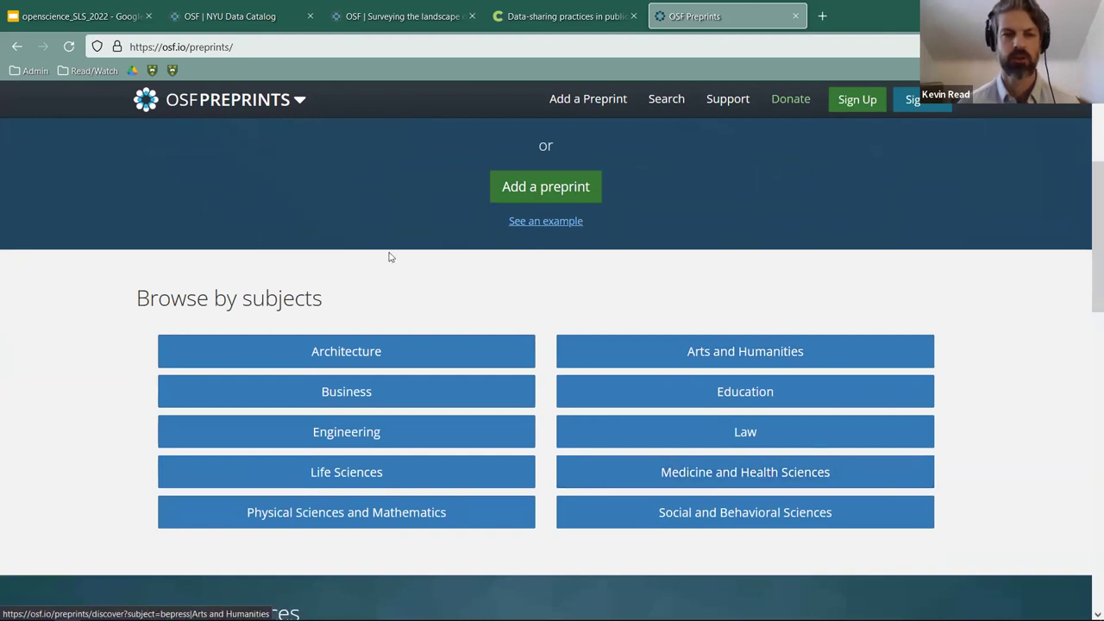
left_click(750, 484)
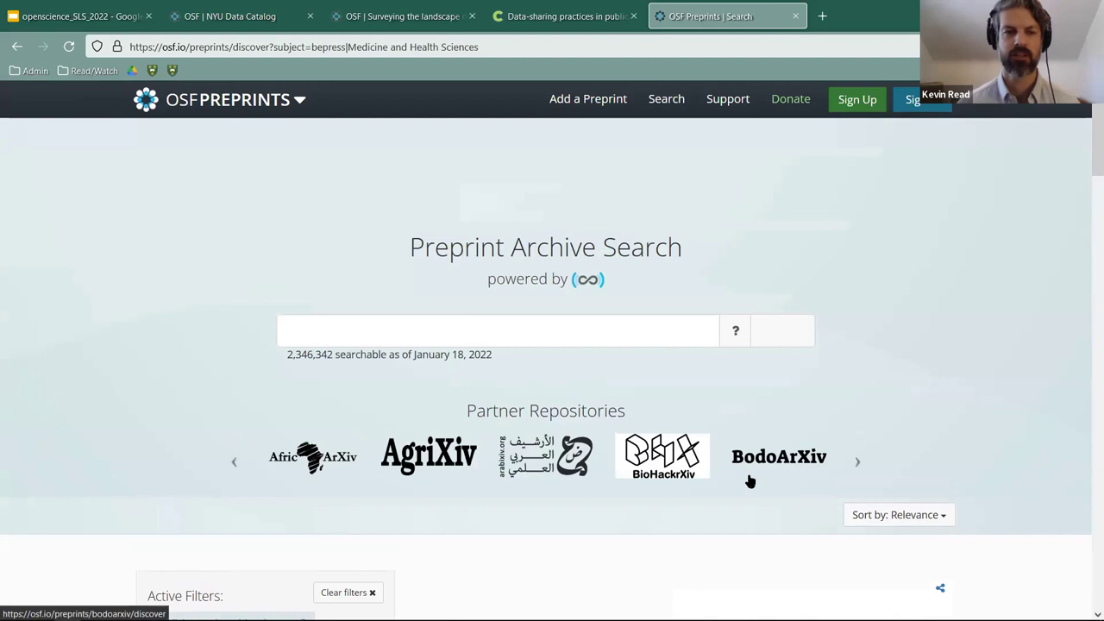
- Examine the list of preprint providers available for refining the Medicine and Health Sciences results
scroll(349, 313, "down", 4)
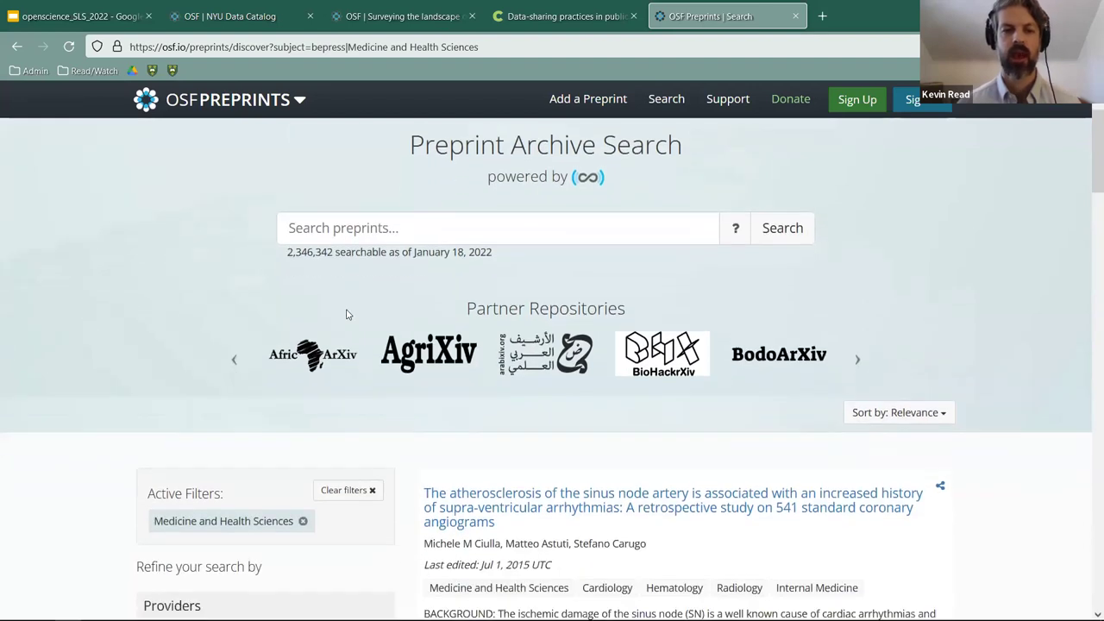
scroll(360, 313, "down", 1)
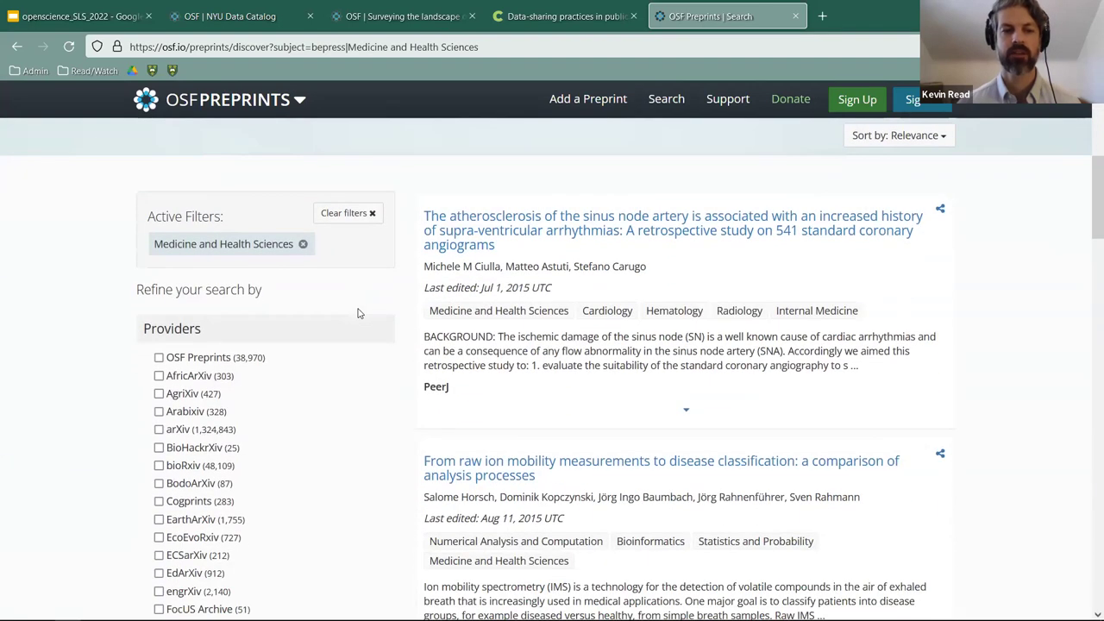
scroll(359, 313, "down", 1)
scroll(389, 285, "down", 1)
scroll(429, 256, "up", 1)
scroll(379, 265, "down", 1)
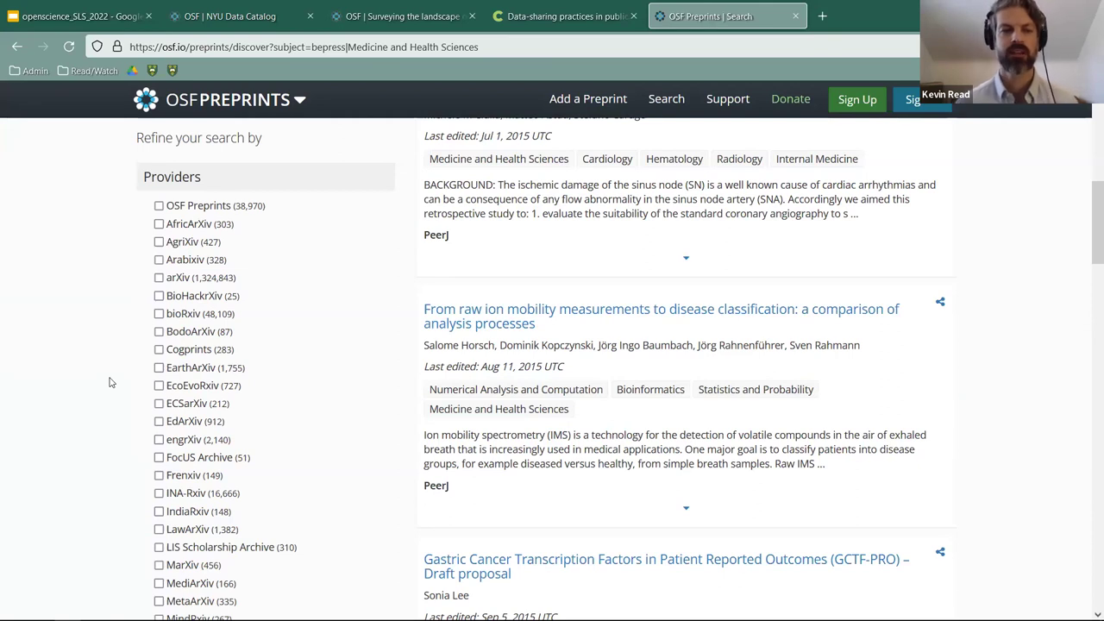
scroll(109, 382, "down", 1)
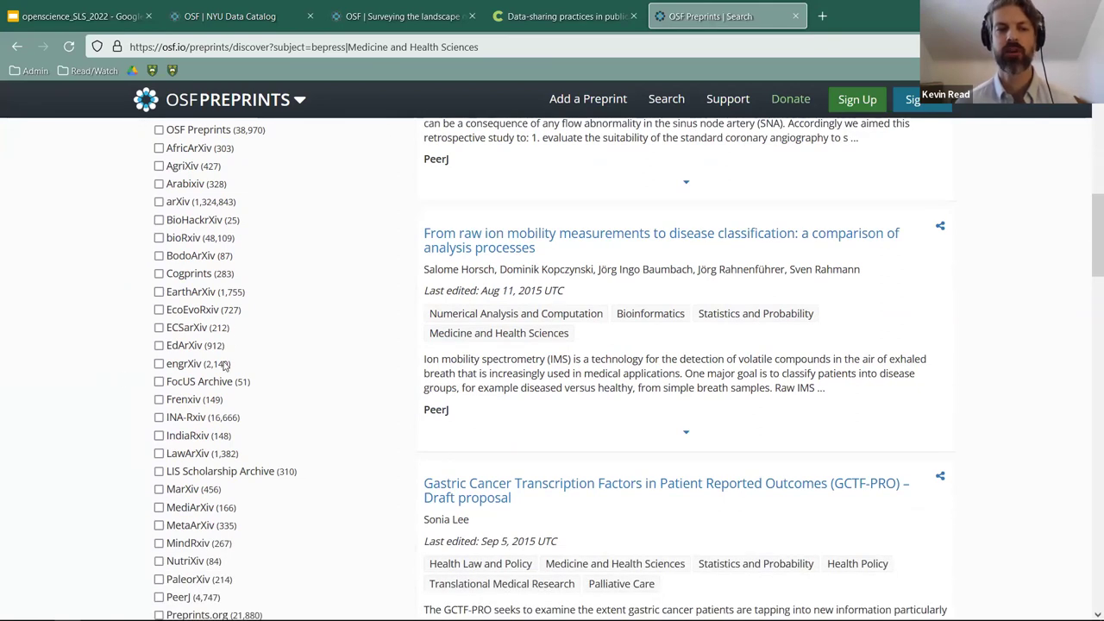
scroll(224, 366, "down", 2)
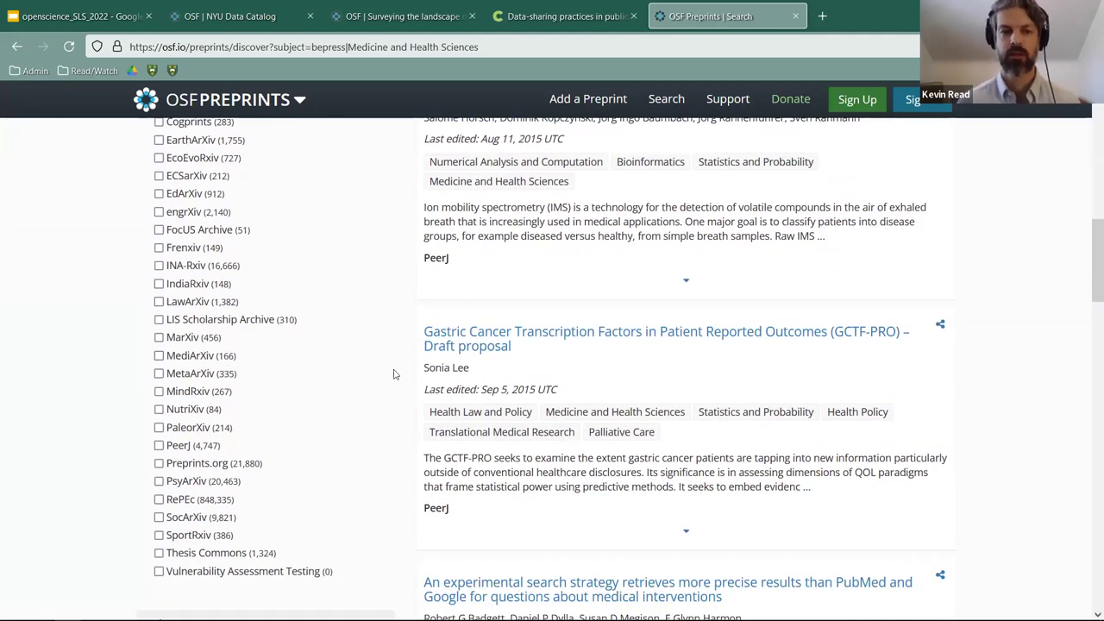
- View the preprint "From raw ion mobility measurements to disease classification" and return to the search results
scroll(407, 371, "up", 3)
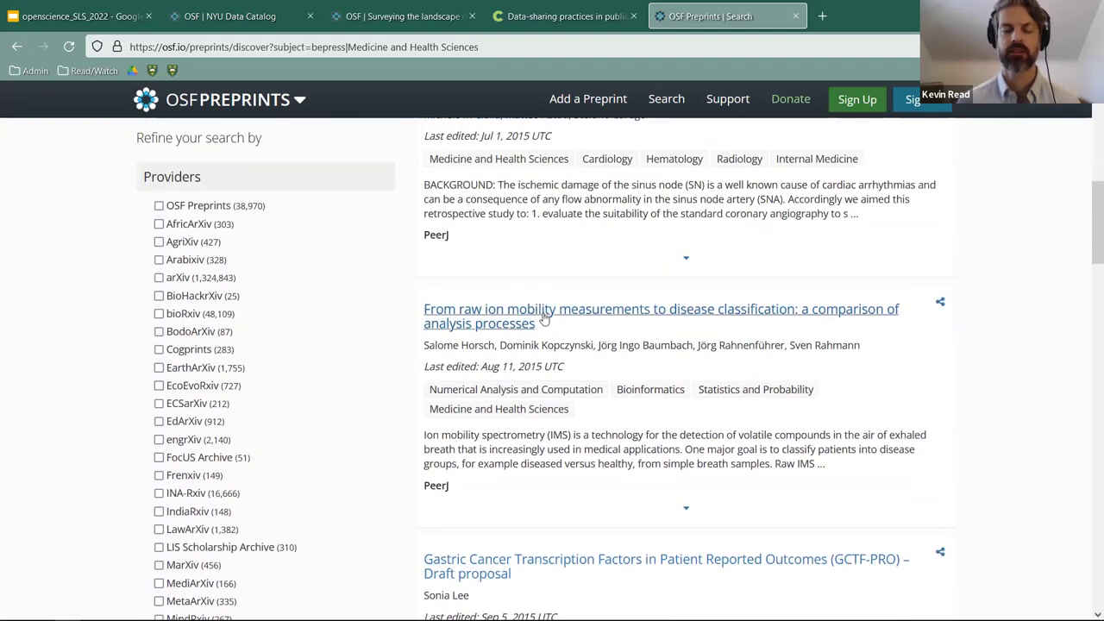
left_click(544, 321)
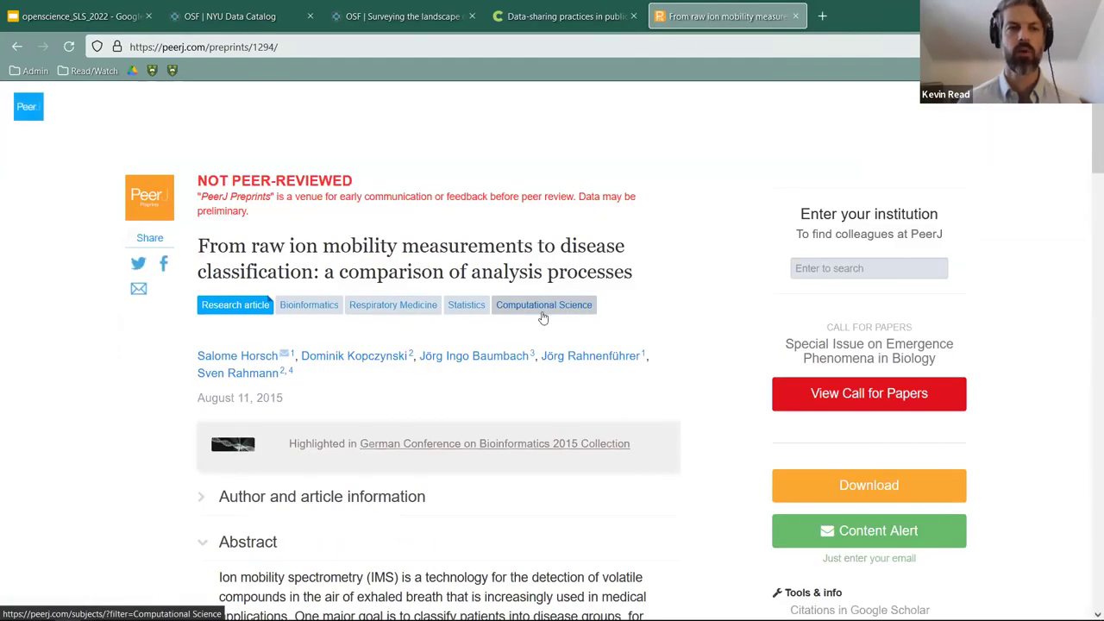
left_click(16, 46)
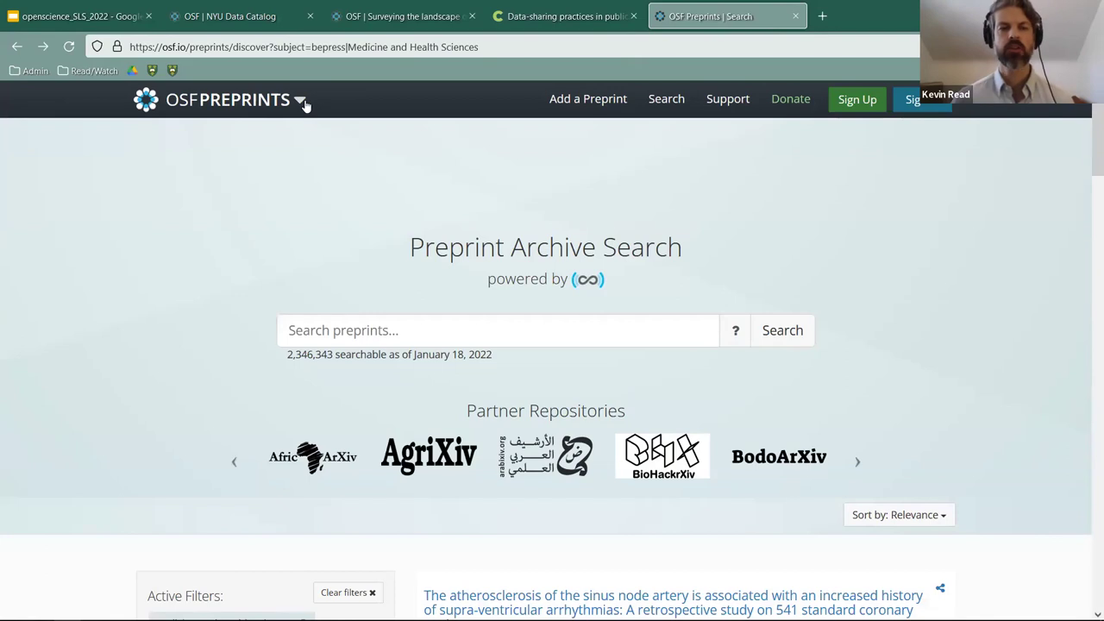
- Return to OSF Home and sign in, filling the email and password fields with the saved account login
left_click(302, 102)
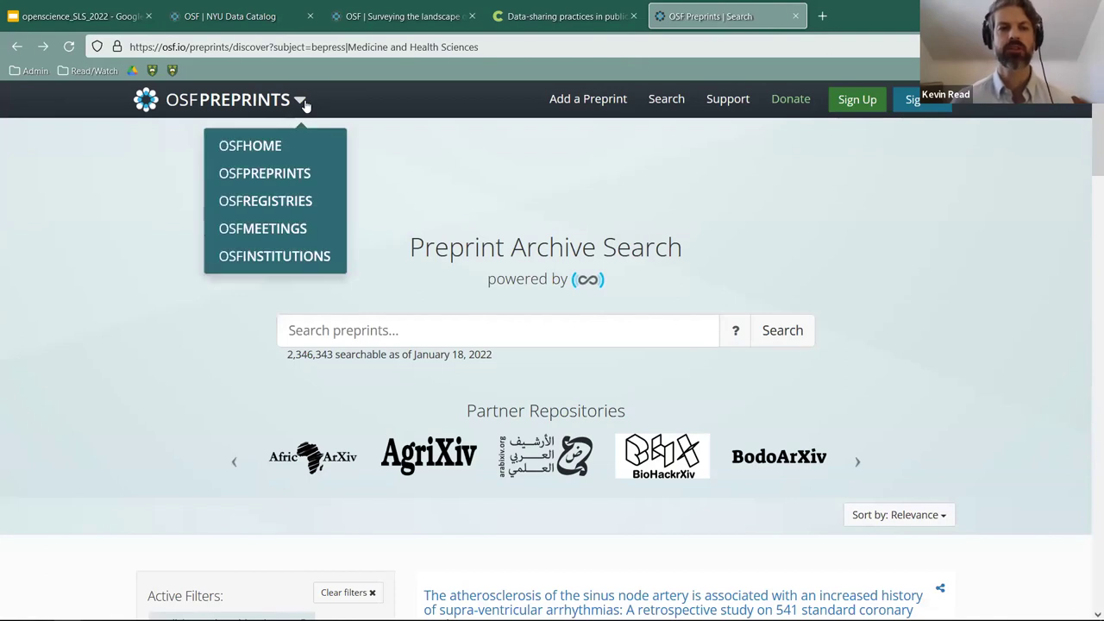
left_click(247, 147)
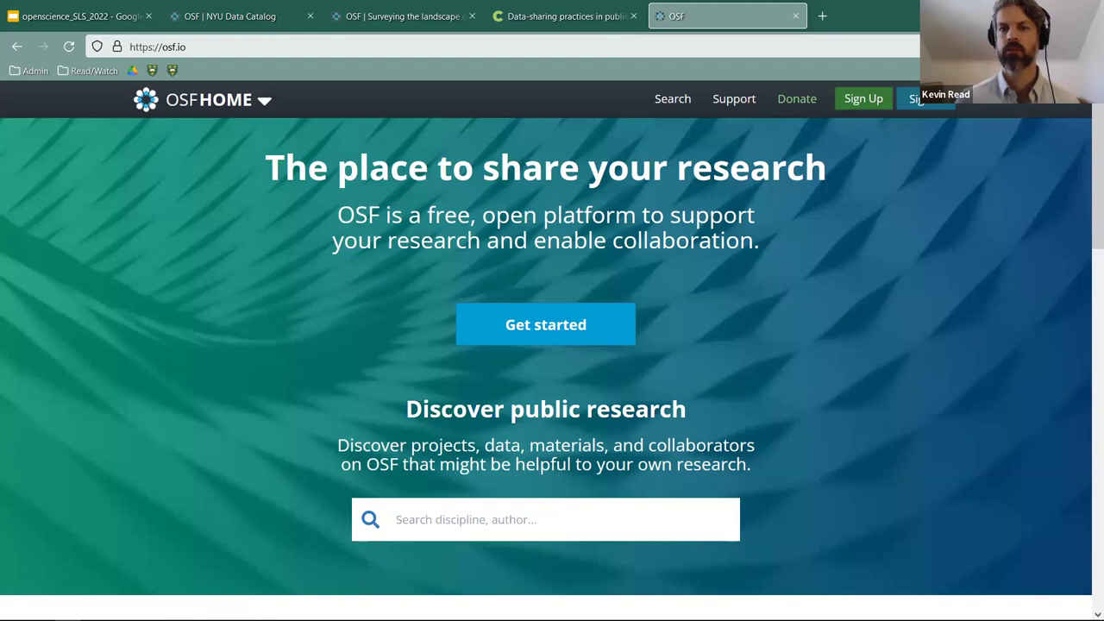
left_click(918, 98)
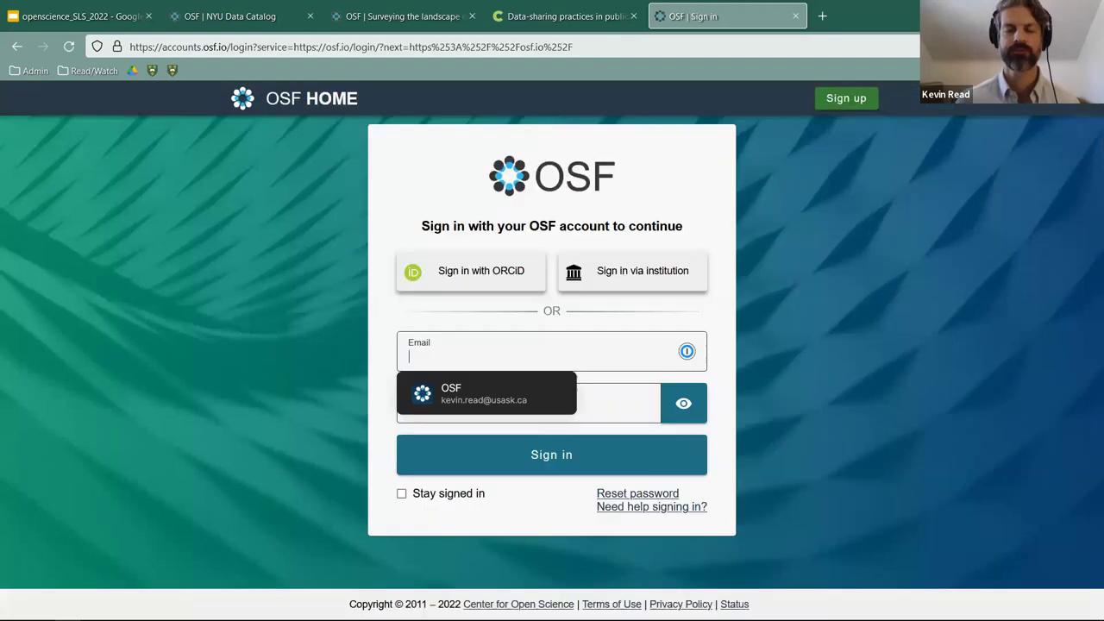
left_click(480, 390)
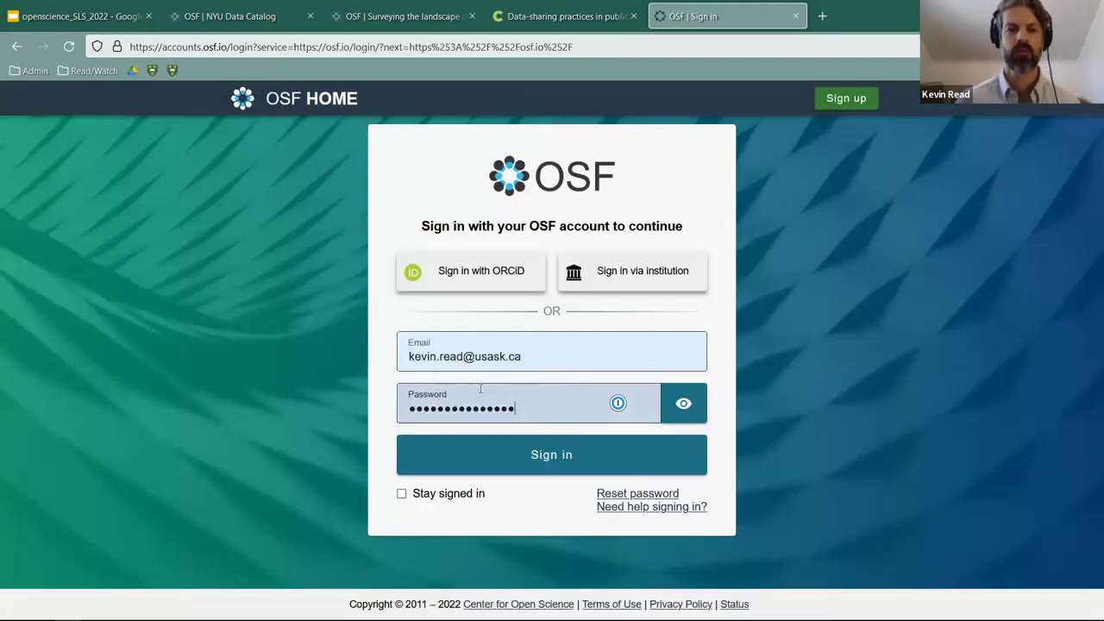
left_click(517, 457)
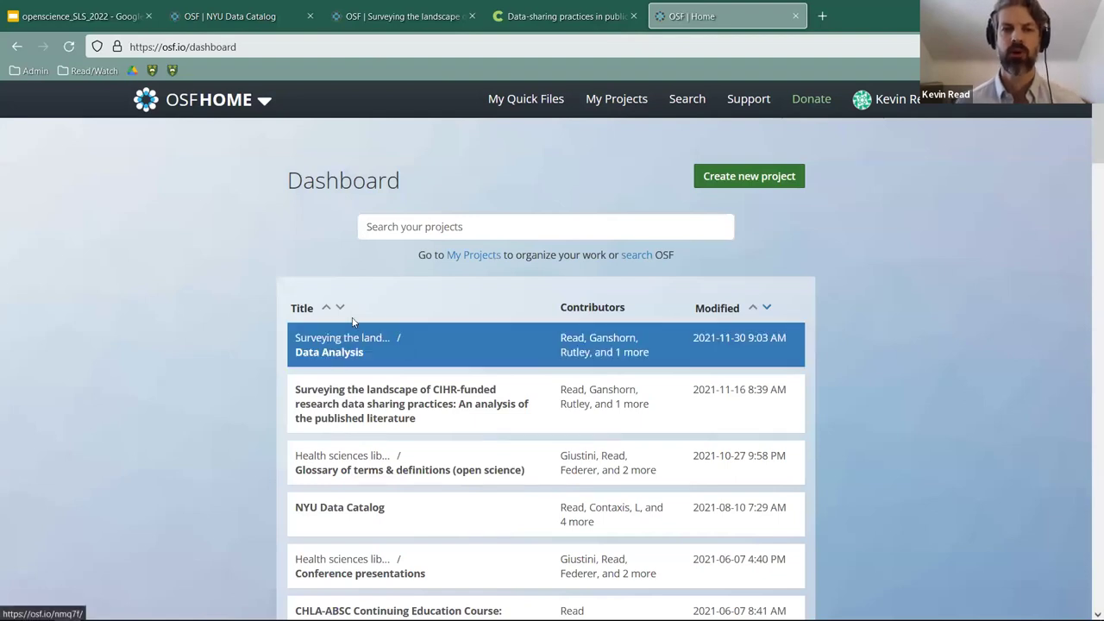
- Review the existing projects and components listed on the OSF dashboard
scroll(317, 311, "down", 1)
scroll(317, 318, "down", 4)
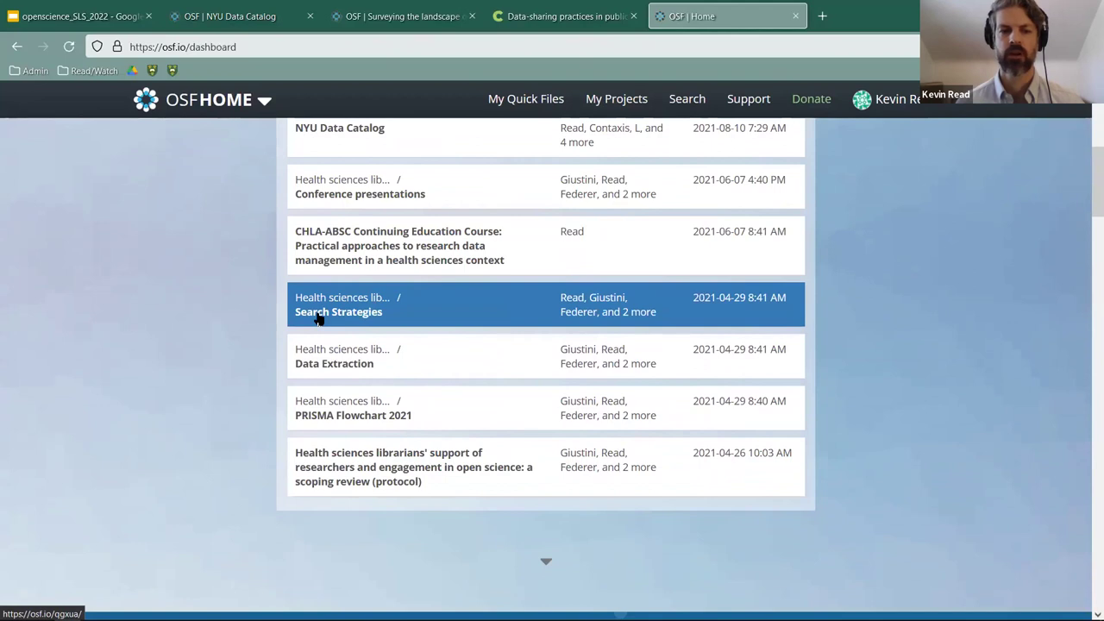
scroll(316, 318, "down", 1)
scroll(377, 396, "up", 2)
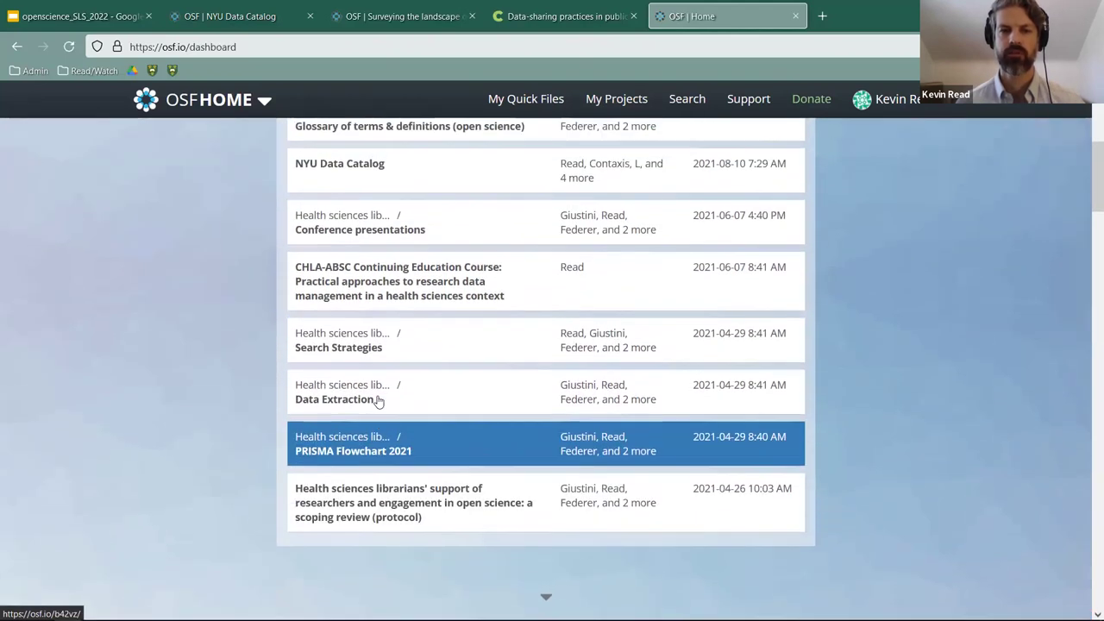
scroll(556, 276, "up", 4)
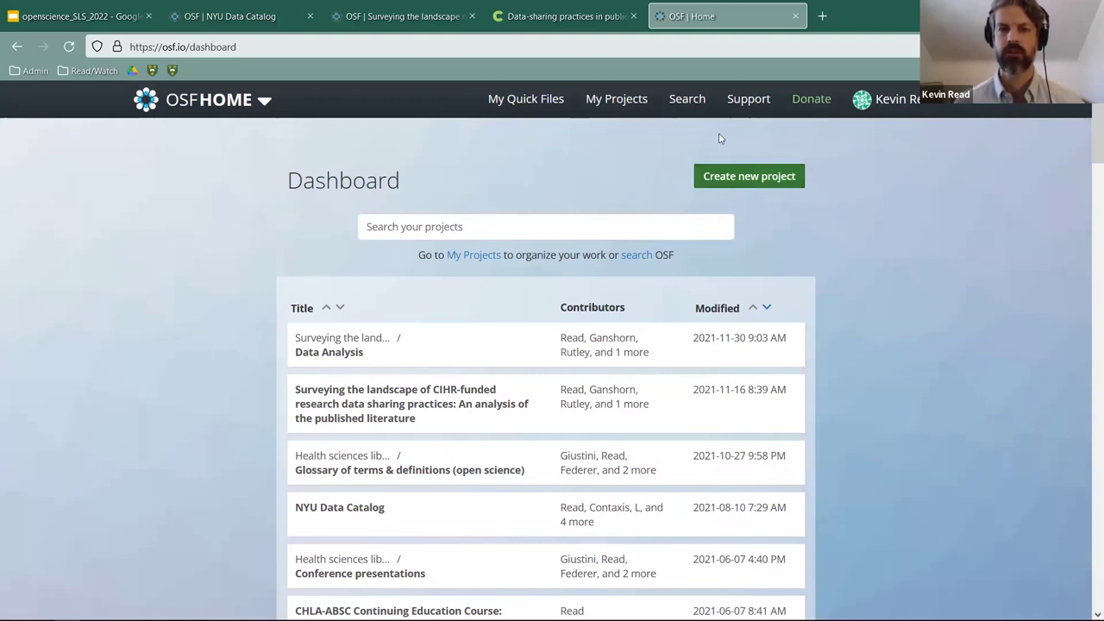
- Start a new project from the dashboard and title it "Test OS Workshop Project"
left_click(740, 177)
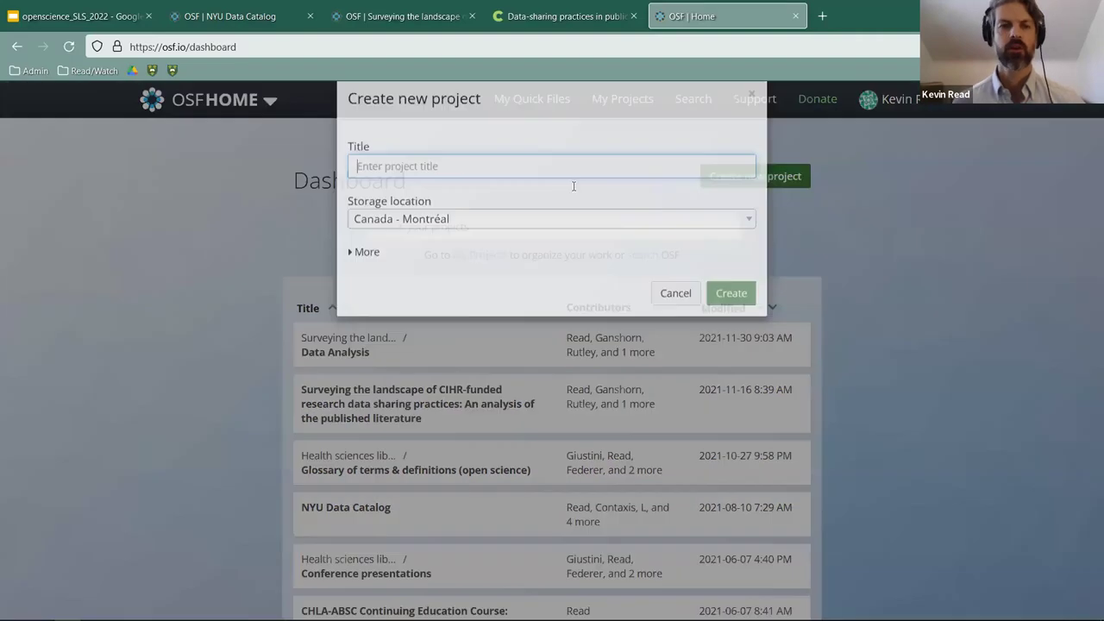
type("T")
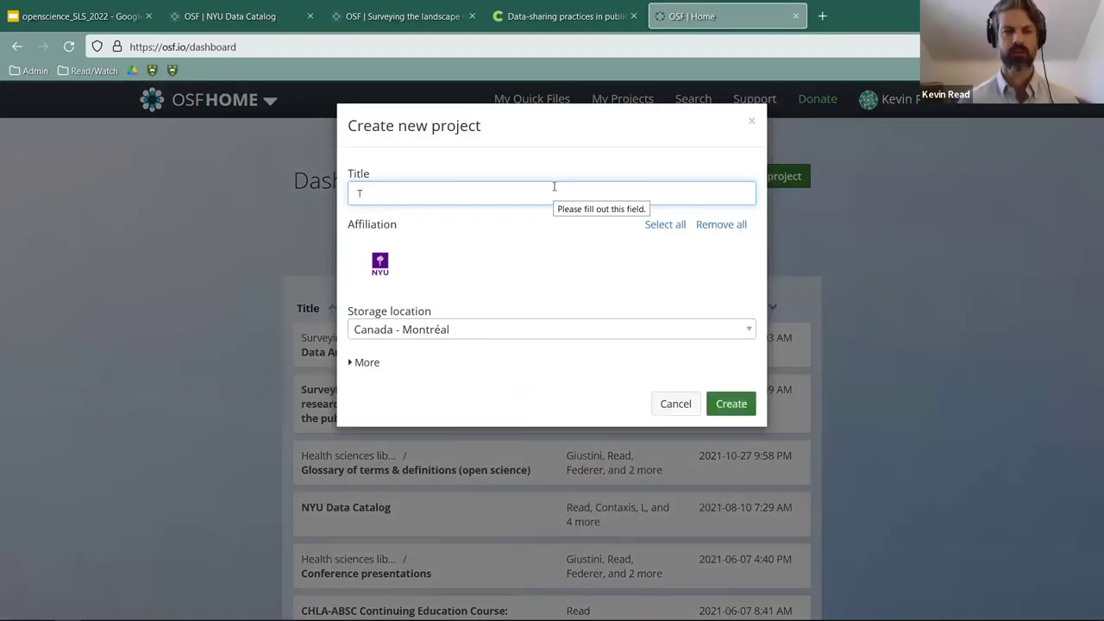
type("stst OS")
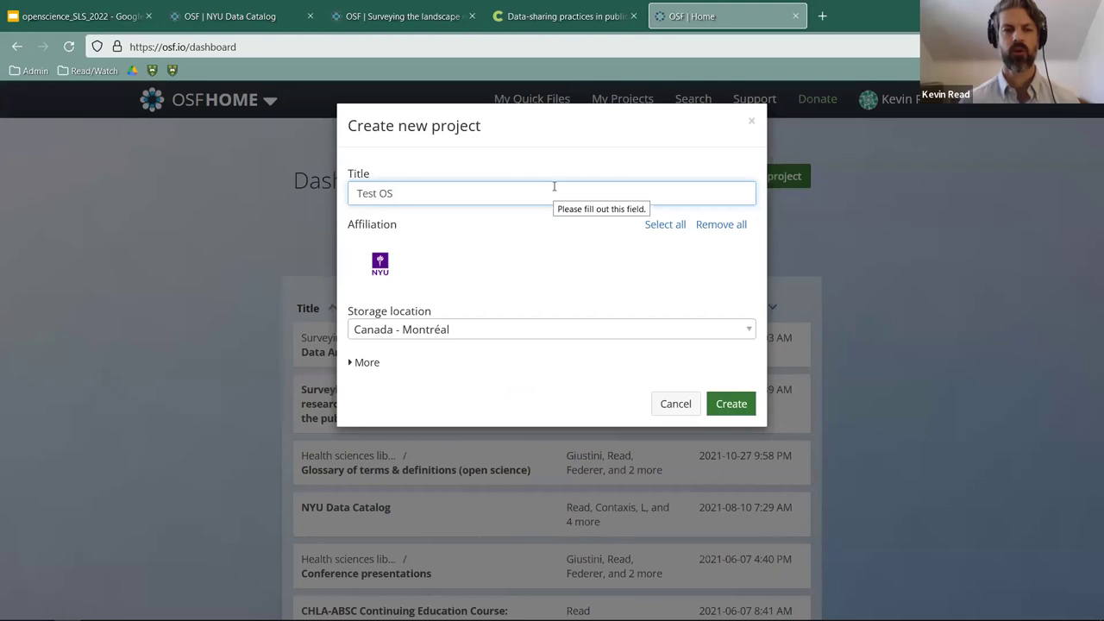
type(" Workshop Project")
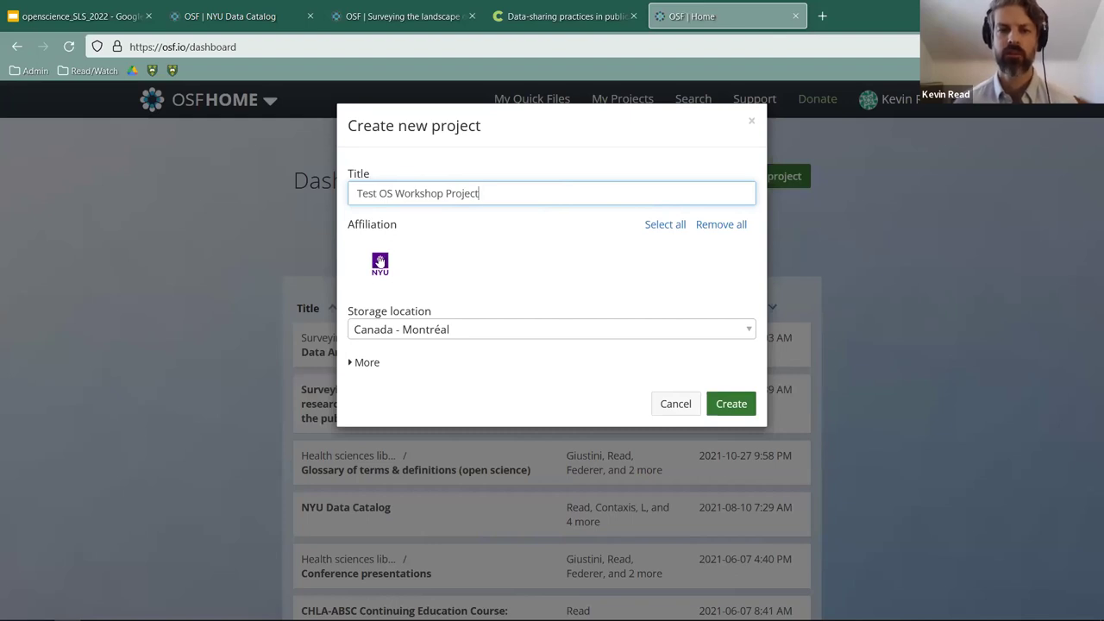
- Remove the NYU affiliation from the new project and choose Canada - Montréal as its storage location
left_click(735, 226)
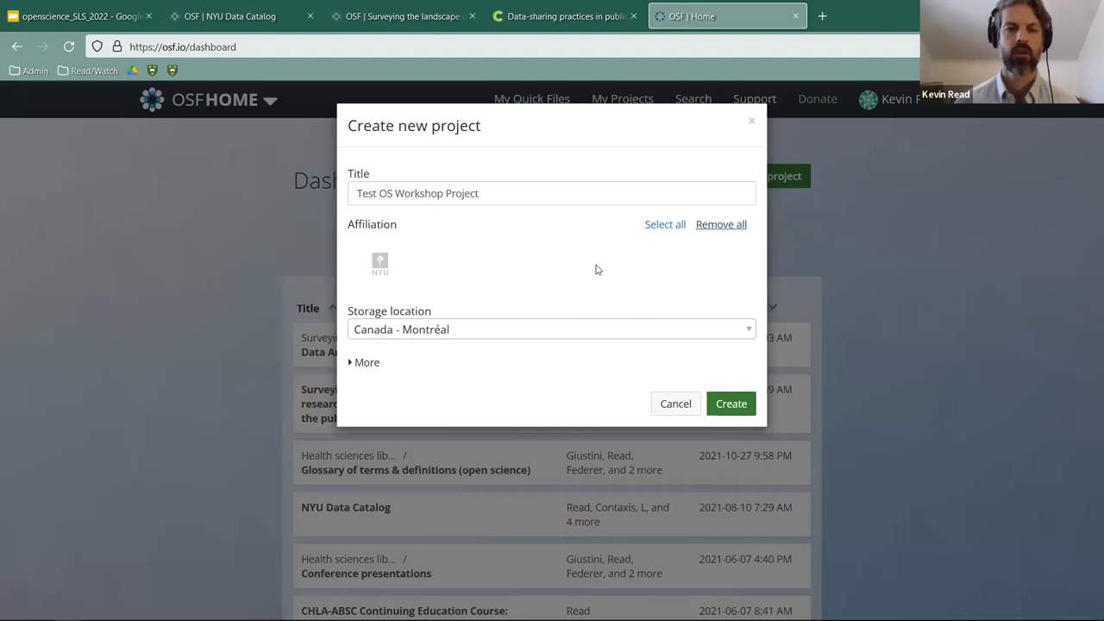
left_click(508, 335)
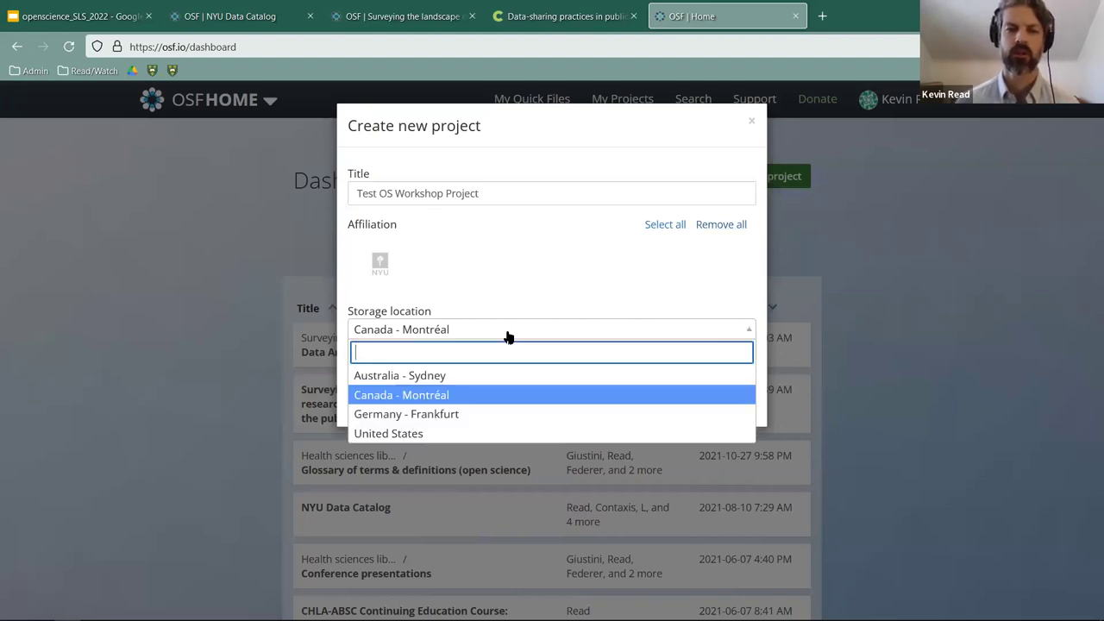
left_click(456, 397)
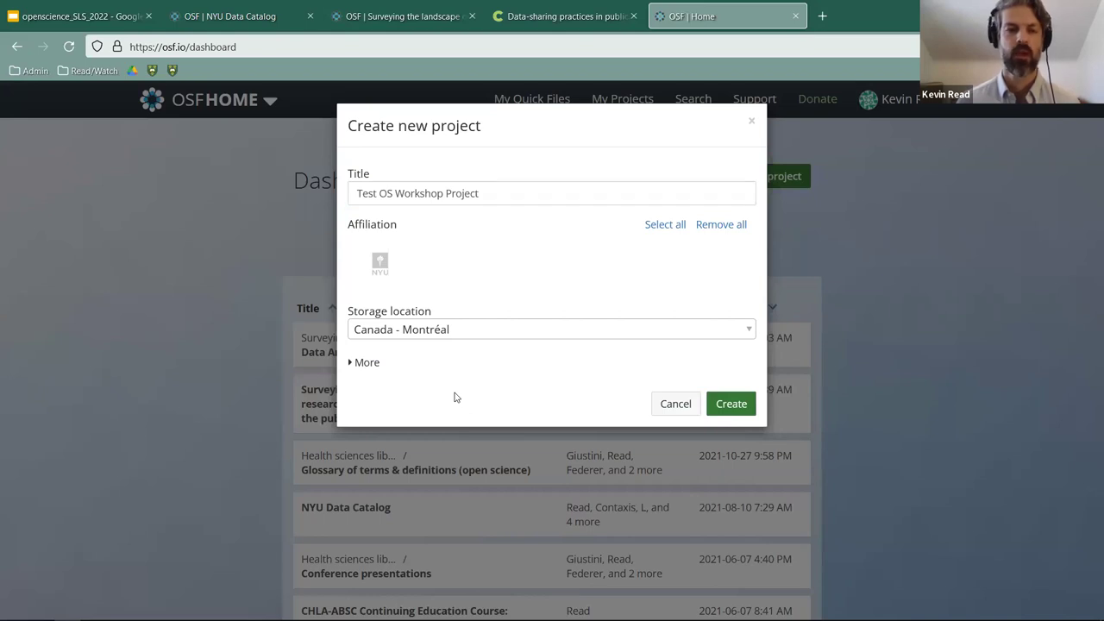
- Expand the additional project settings and enter the description "Test example of OSF for USask Workshop"
left_click(351, 366)
left_click(402, 404)
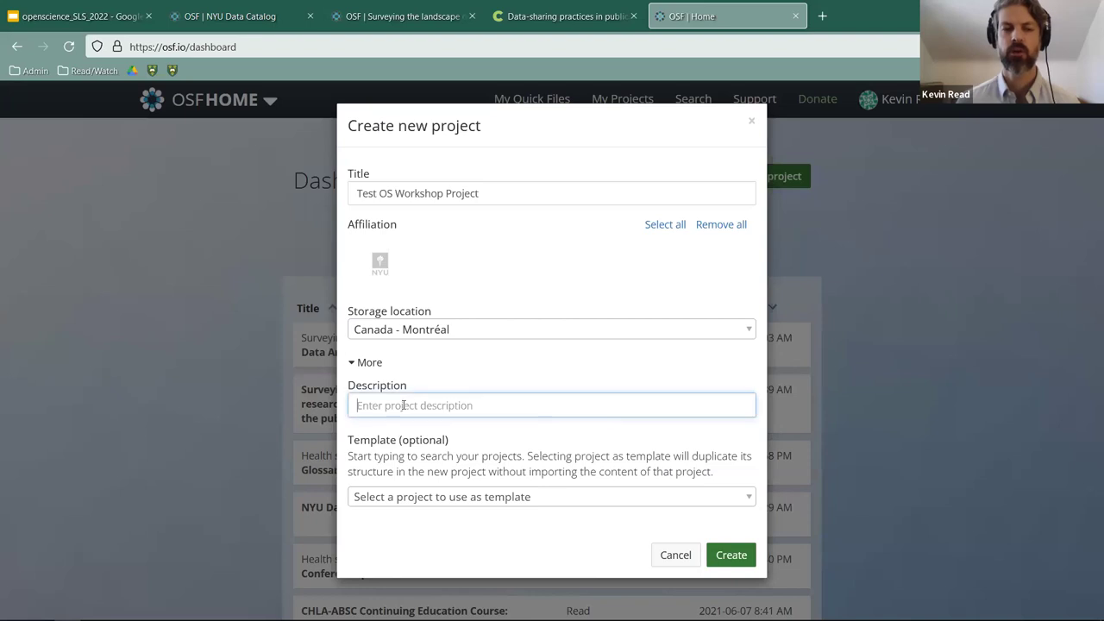
type("Test")
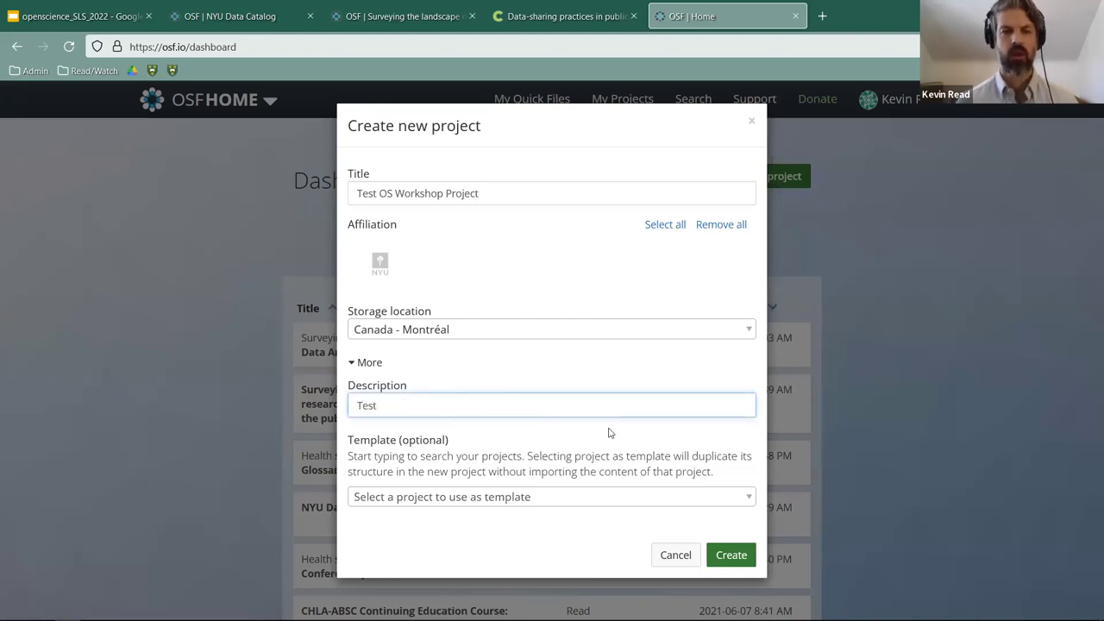
type(" example of OSF ")
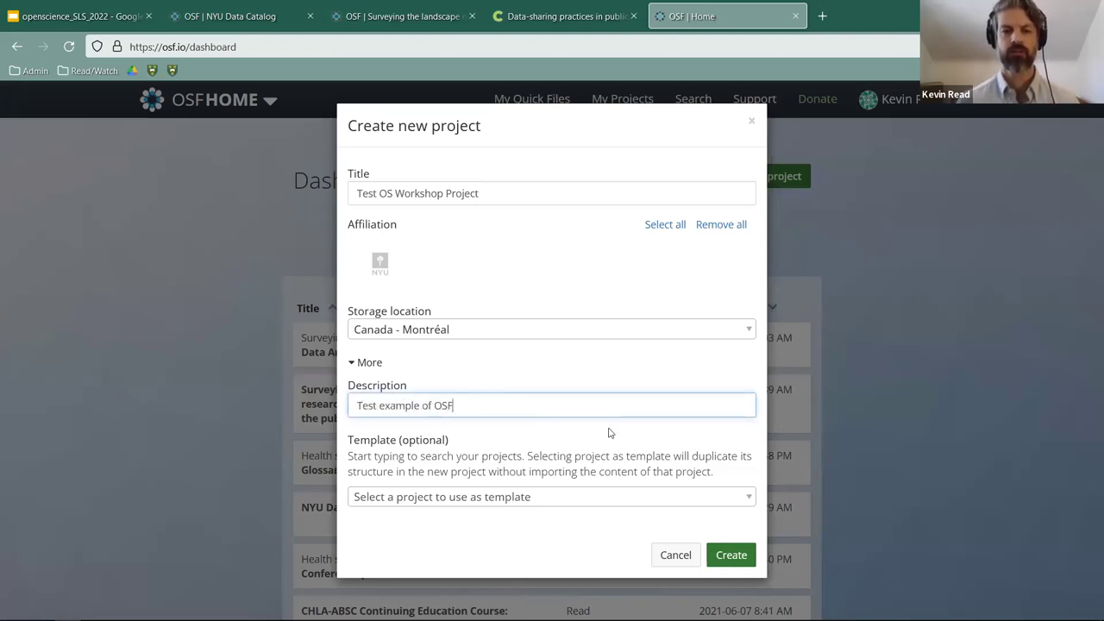
type("for USask ")
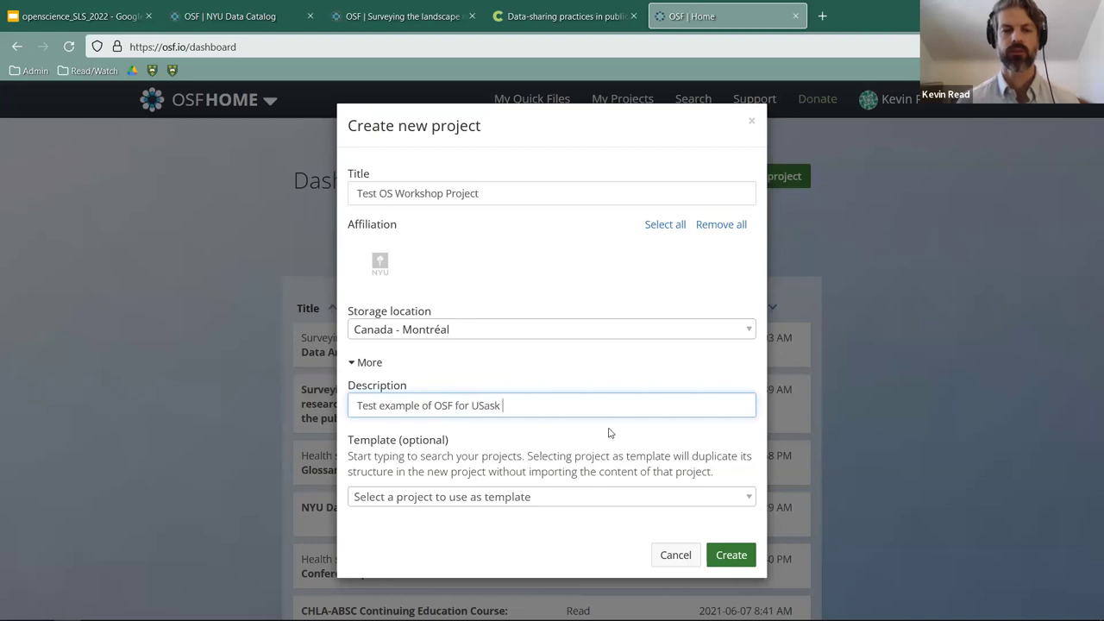
type("Workshop")
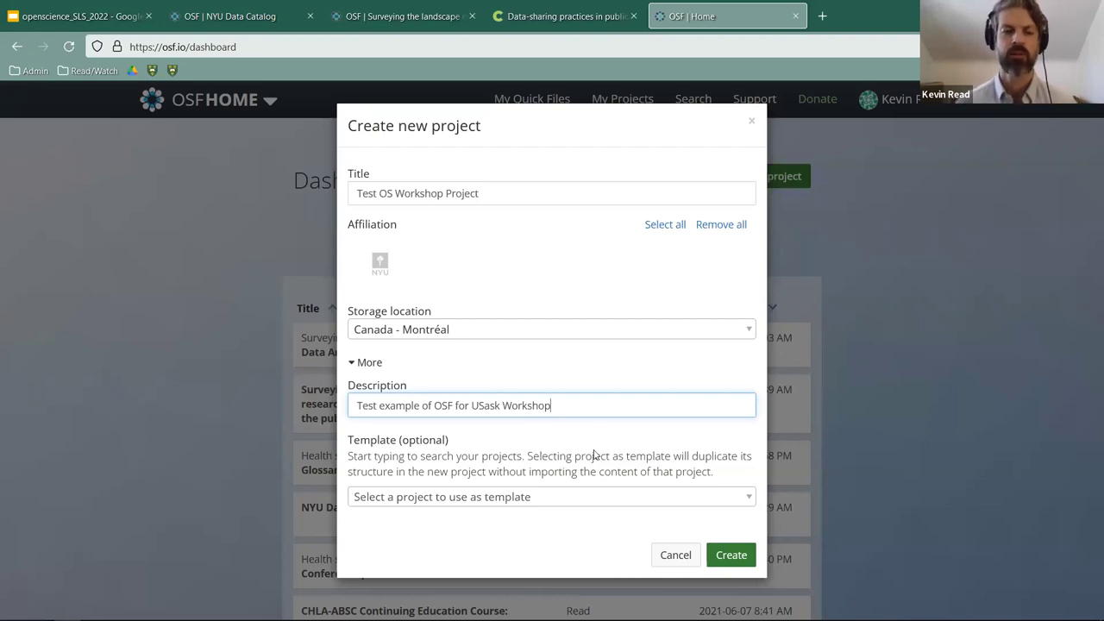
- Search the existing projects for a template matching "CIHR" and close the list without choosing one
left_click(593, 501)
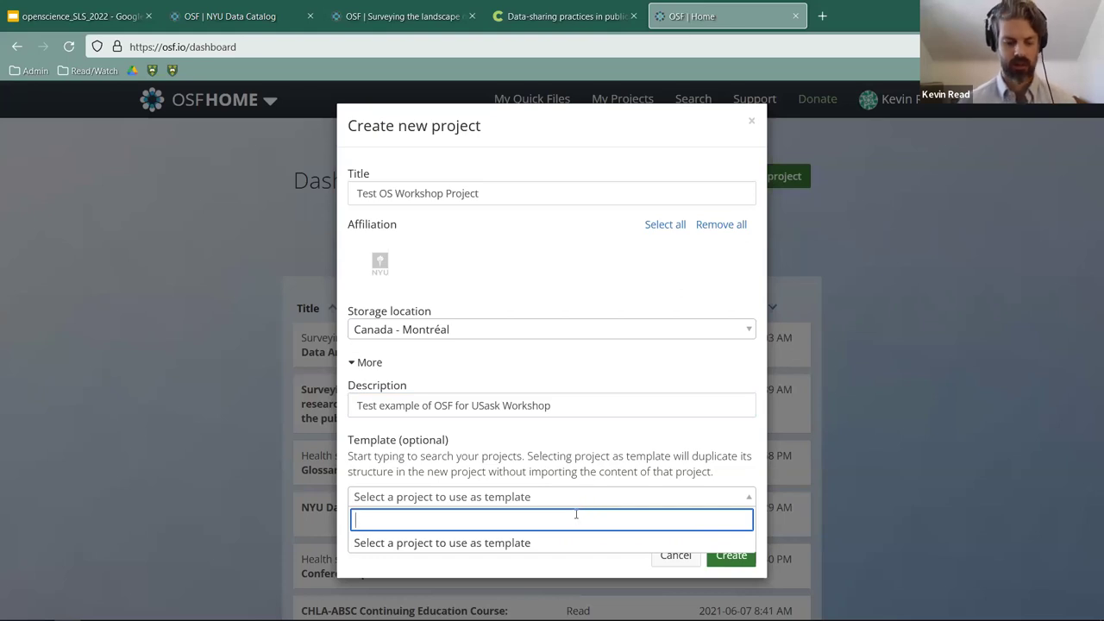
type("Canadian")
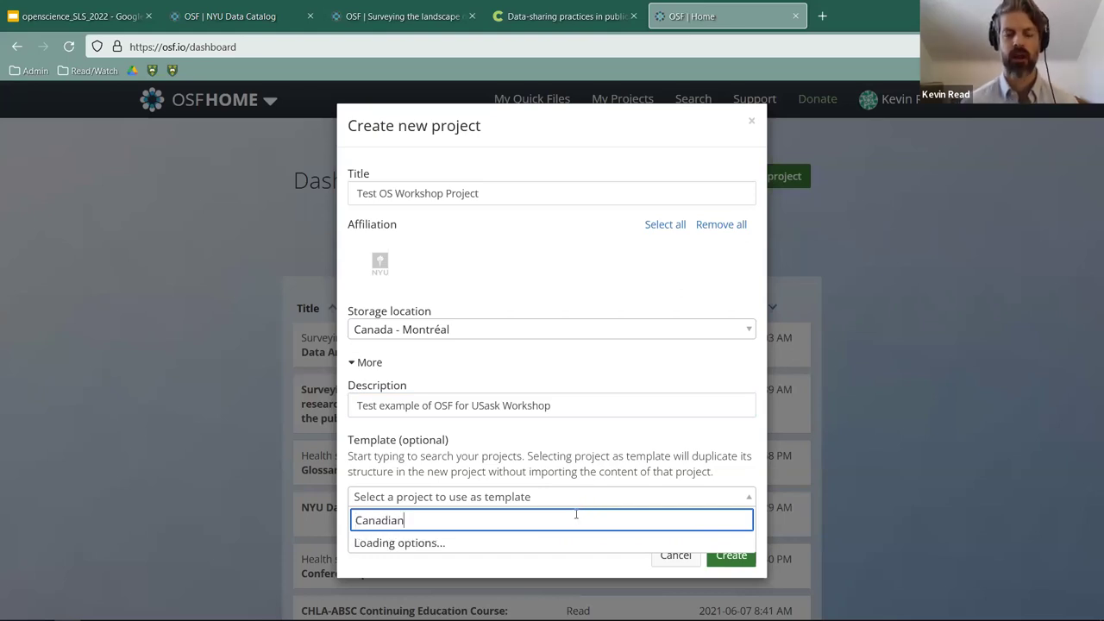
key("BackSpace")
key("BackSpace")
key("BackSpace")
key("BackSpace")
key("BackSpace")
key("BackSpace")
key("BackSpace")
key("BackSpace")
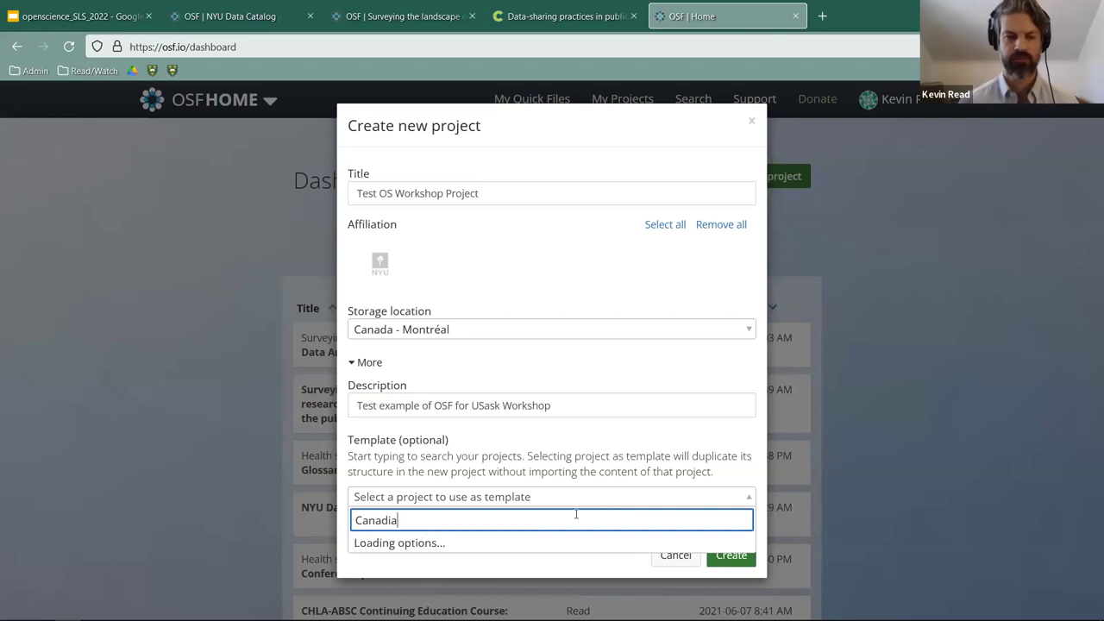
type("CIHR")
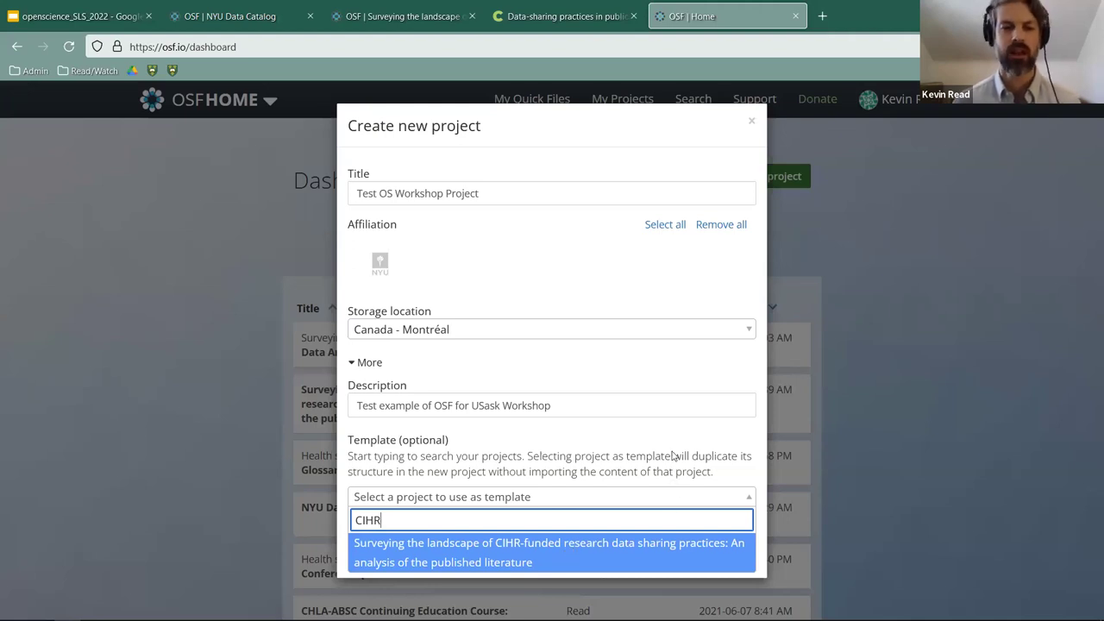
key("Escape")
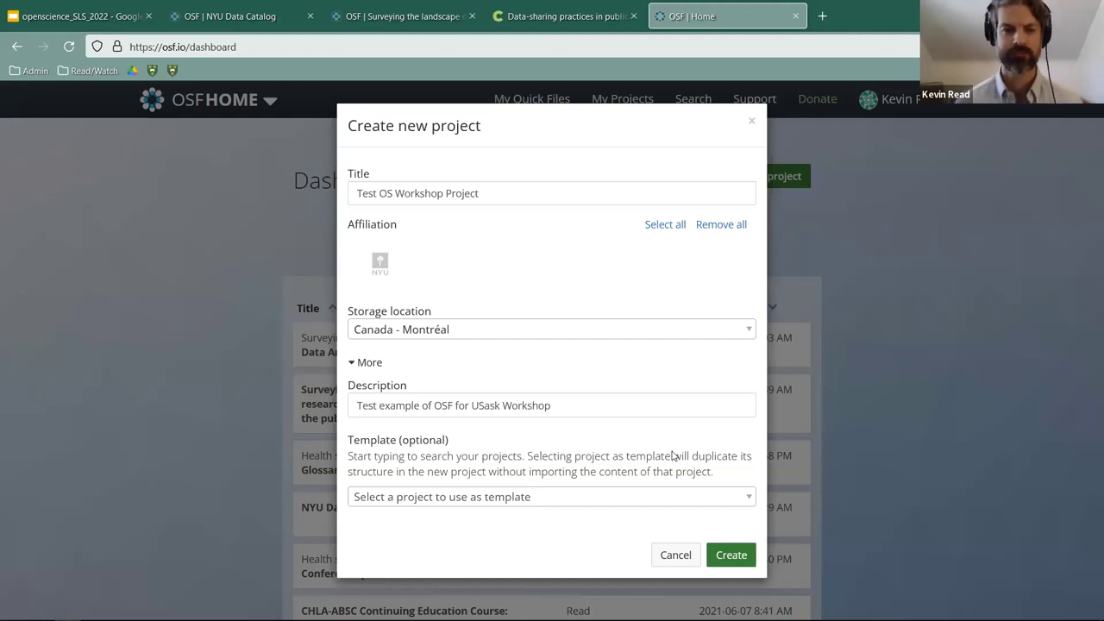
- Create the new project and go to its project page
left_click(725, 559)
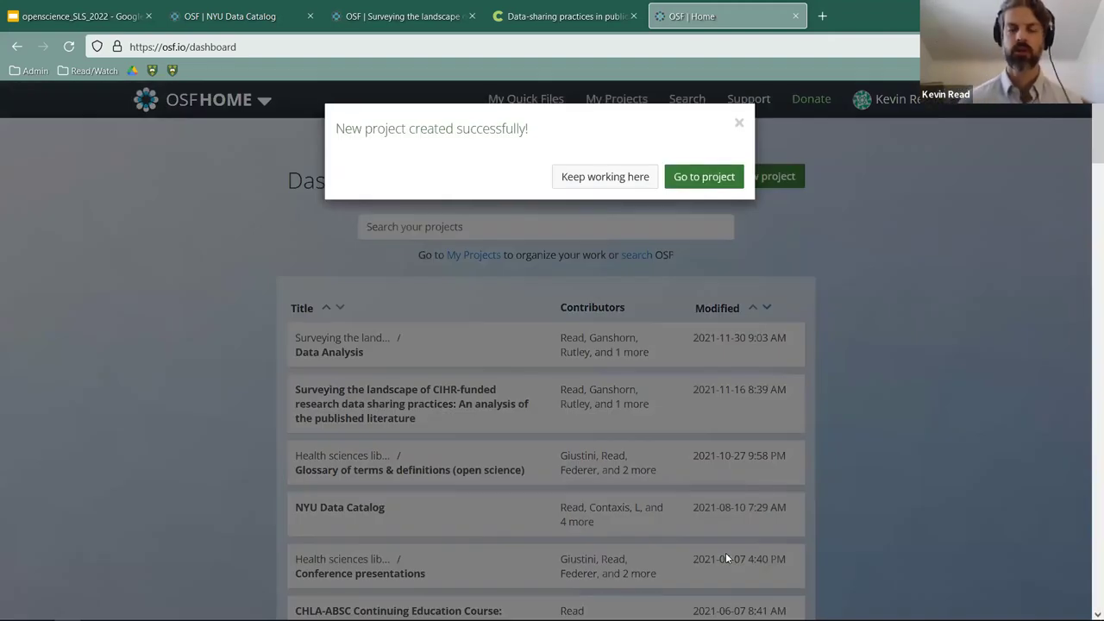
left_click(717, 177)
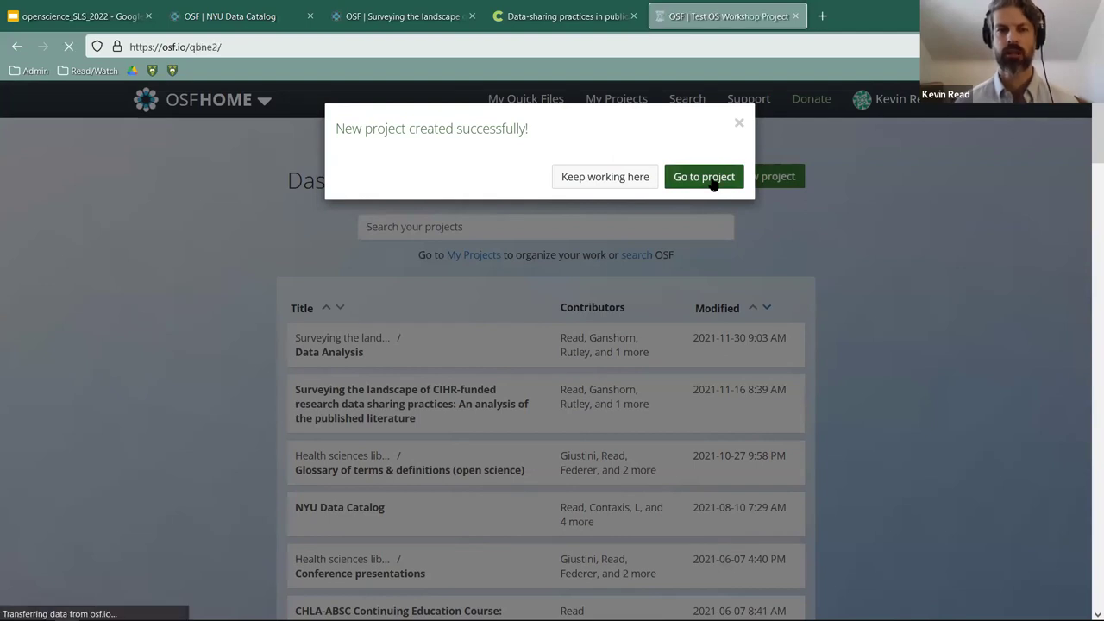
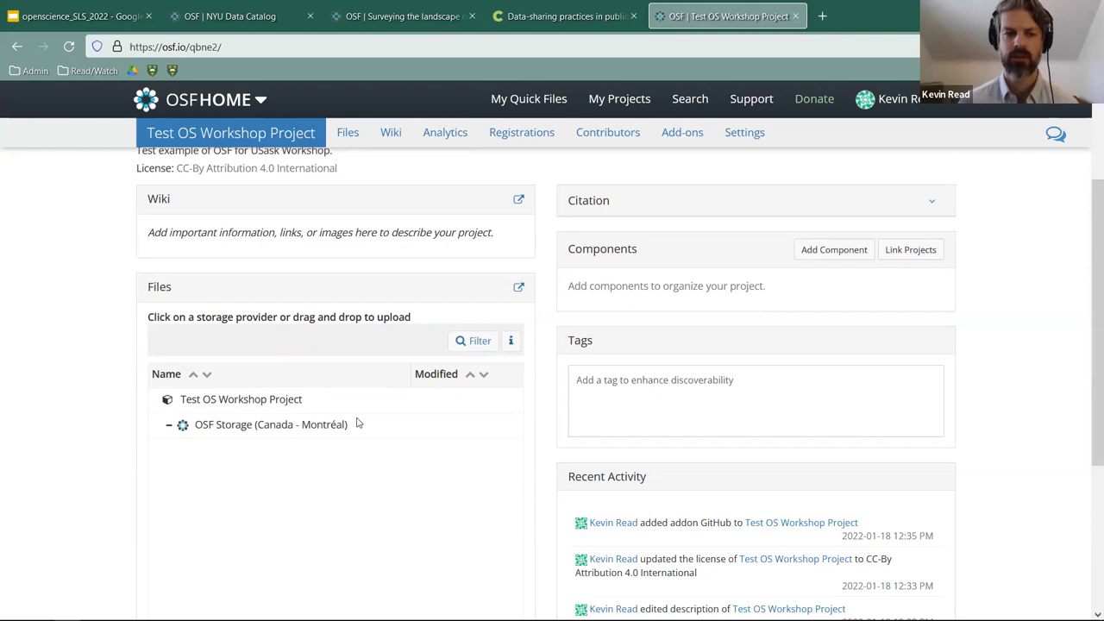
- Place the browser beside the desktop and upload the desktop file os_workshop_demo into the project's OSF Storage (Canada - Montréal)
left_click(339, 432)
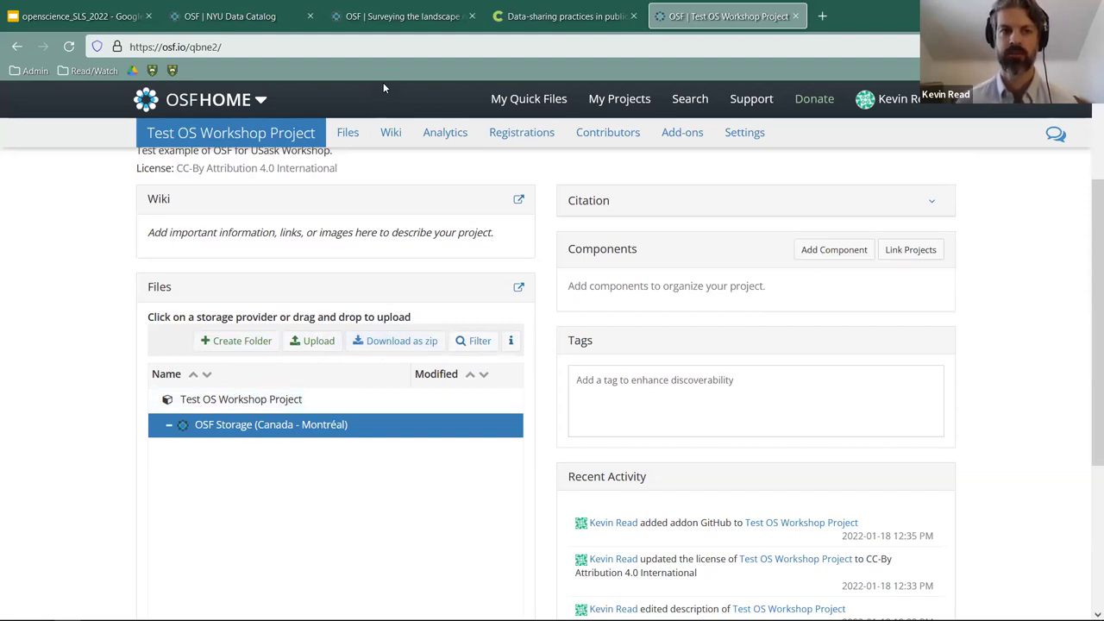
key("super+Down")
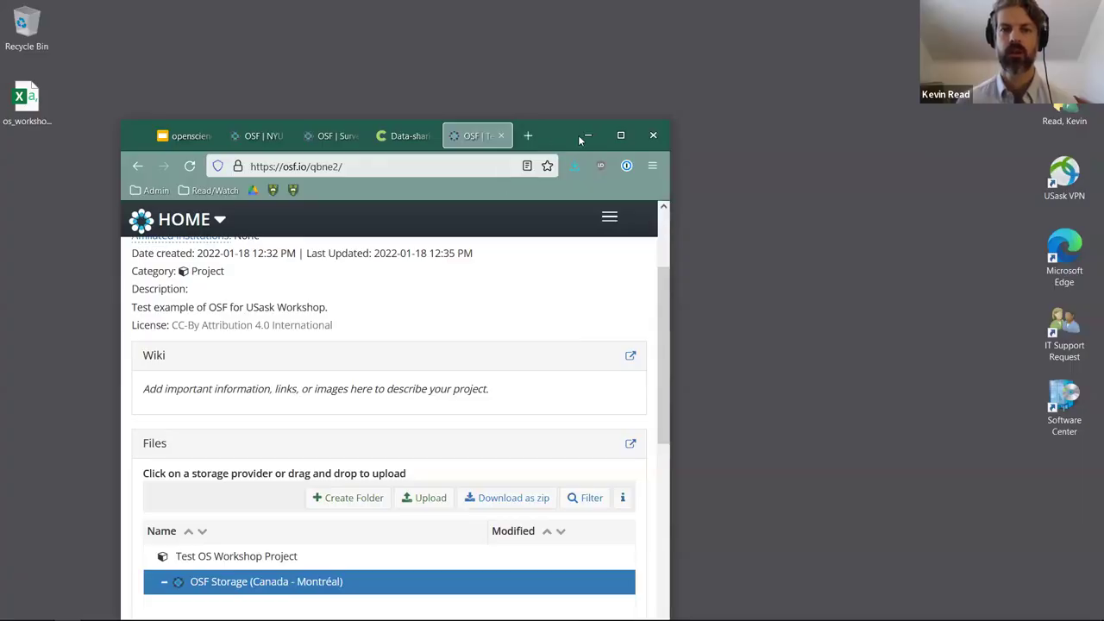
key("super+Right")
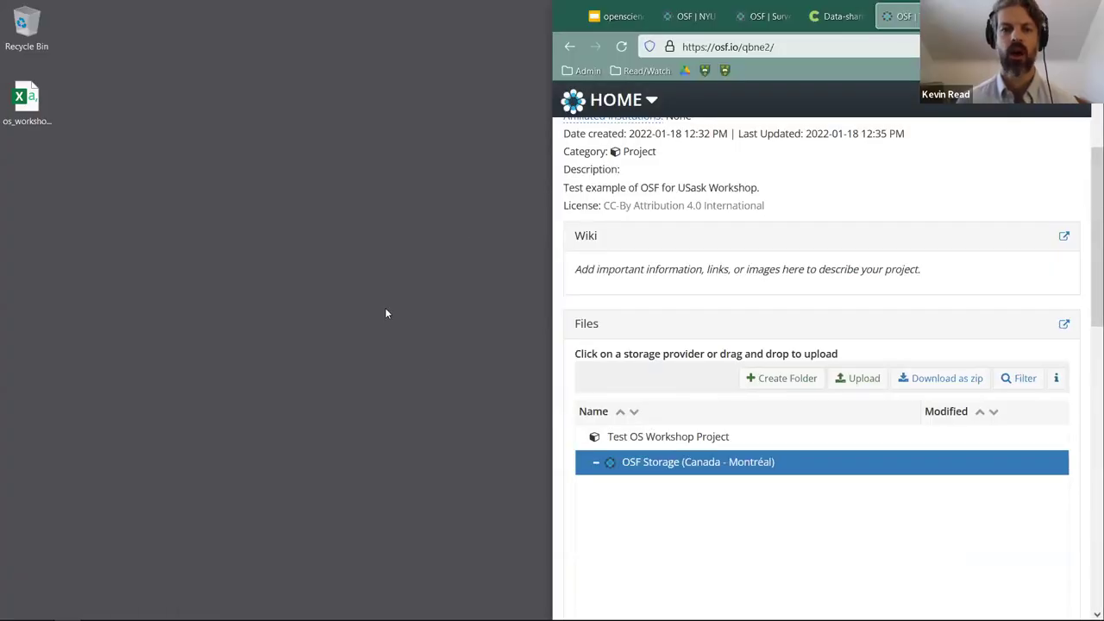
left_click(30, 105)
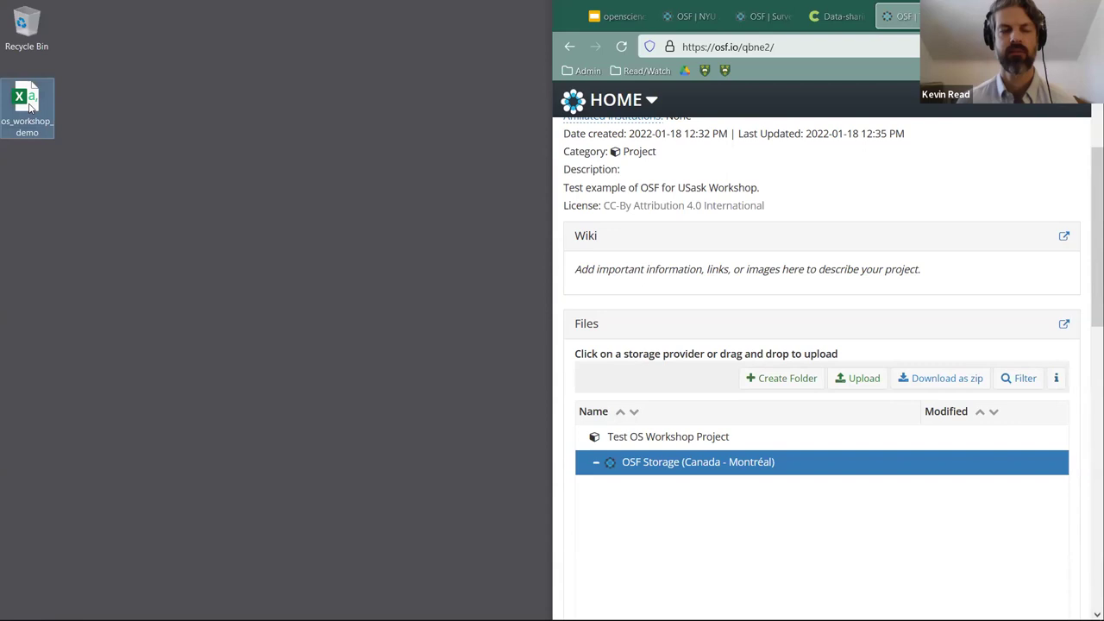
left_click_drag(30, 101, 694, 473)
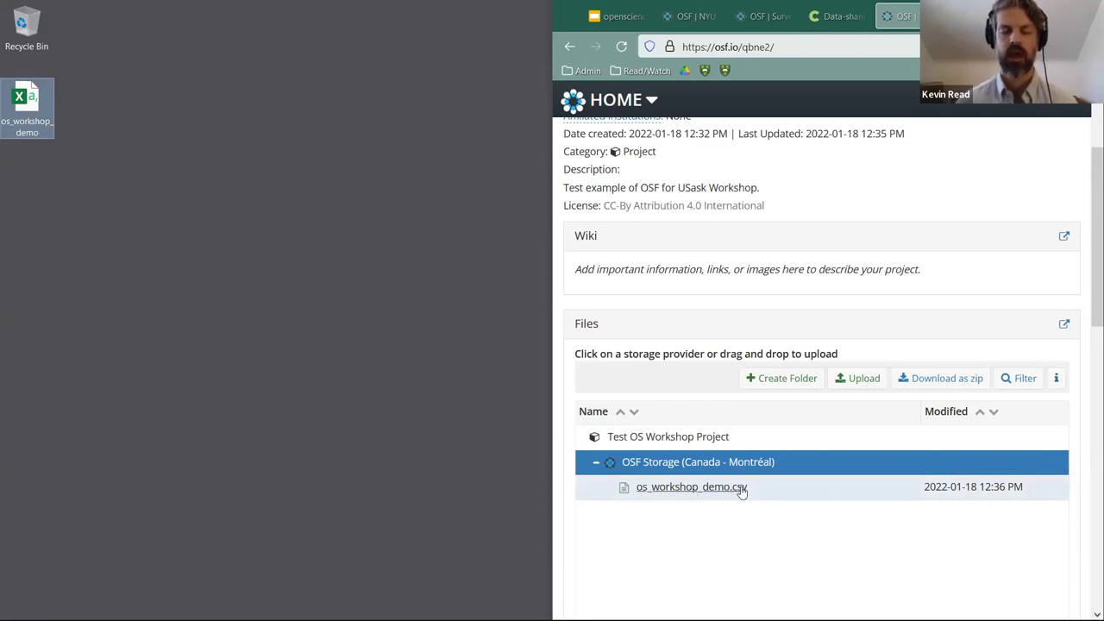
- Open os_workshop_demo from the desktop in Excel and auto-fit the width of all columns
double_click(31, 100)
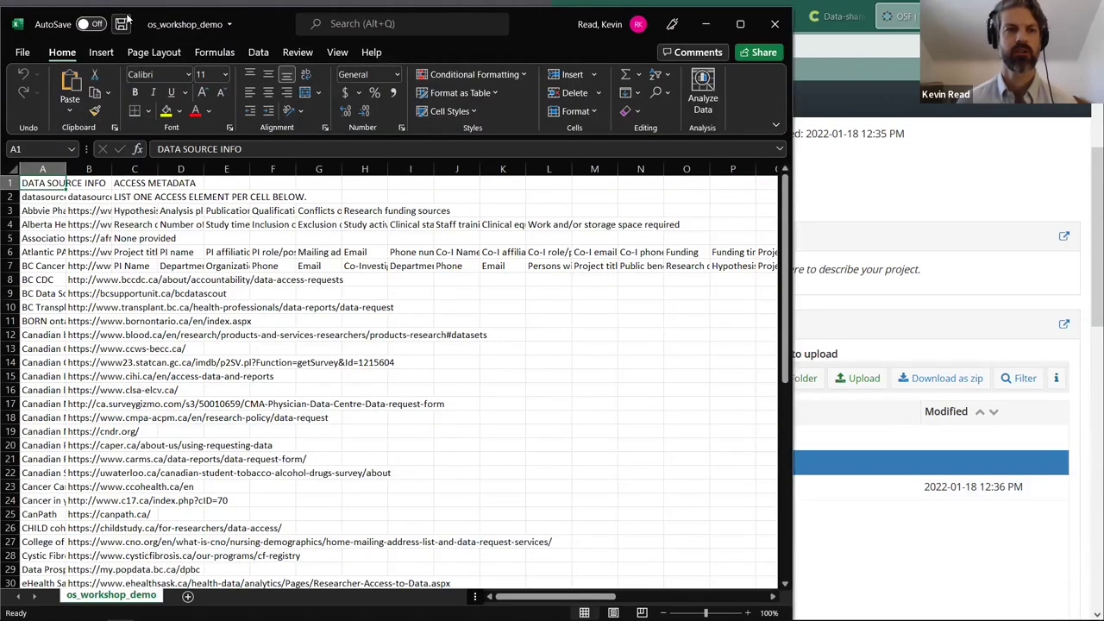
left_click(12, 170)
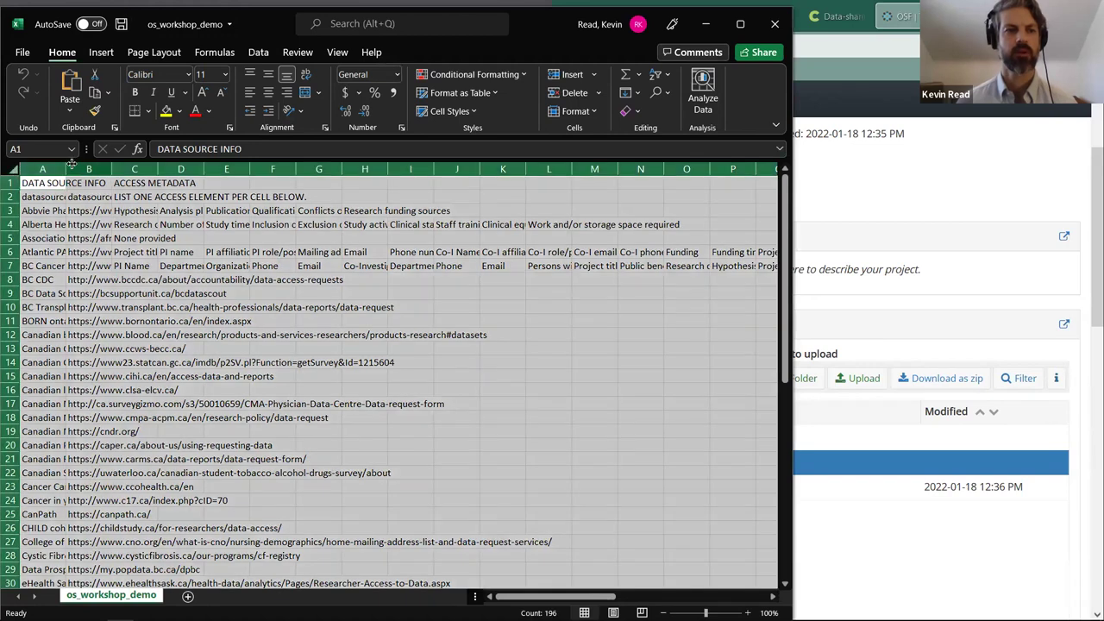
double_click(64, 166)
- Delete the datasource_url column from the spreadsheet, save the file and close Excel
left_click(386, 166)
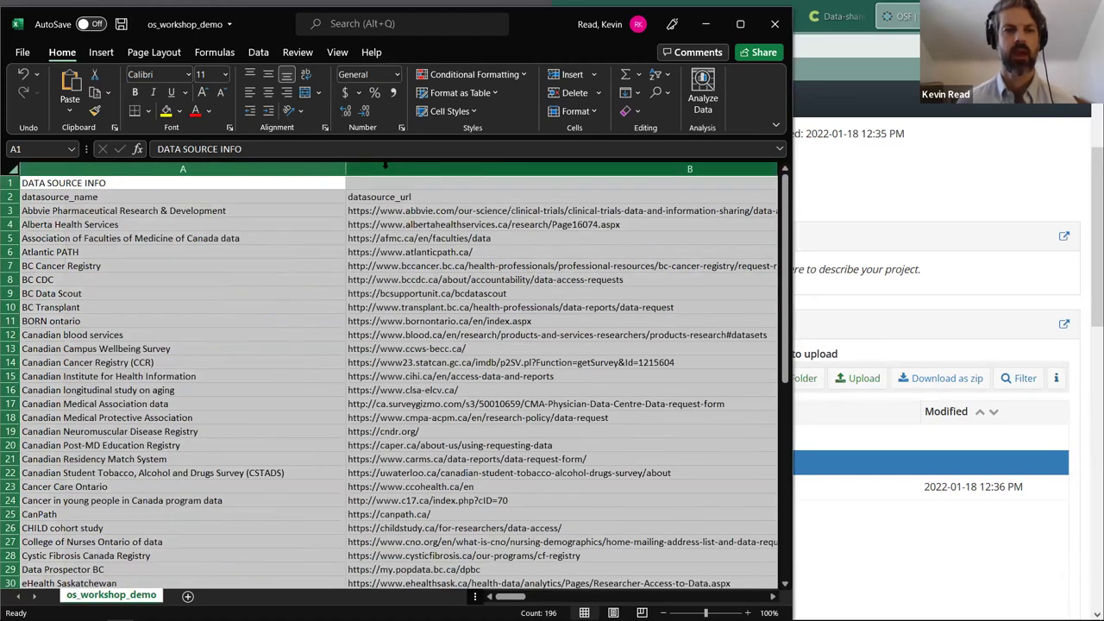
right_click(385, 165)
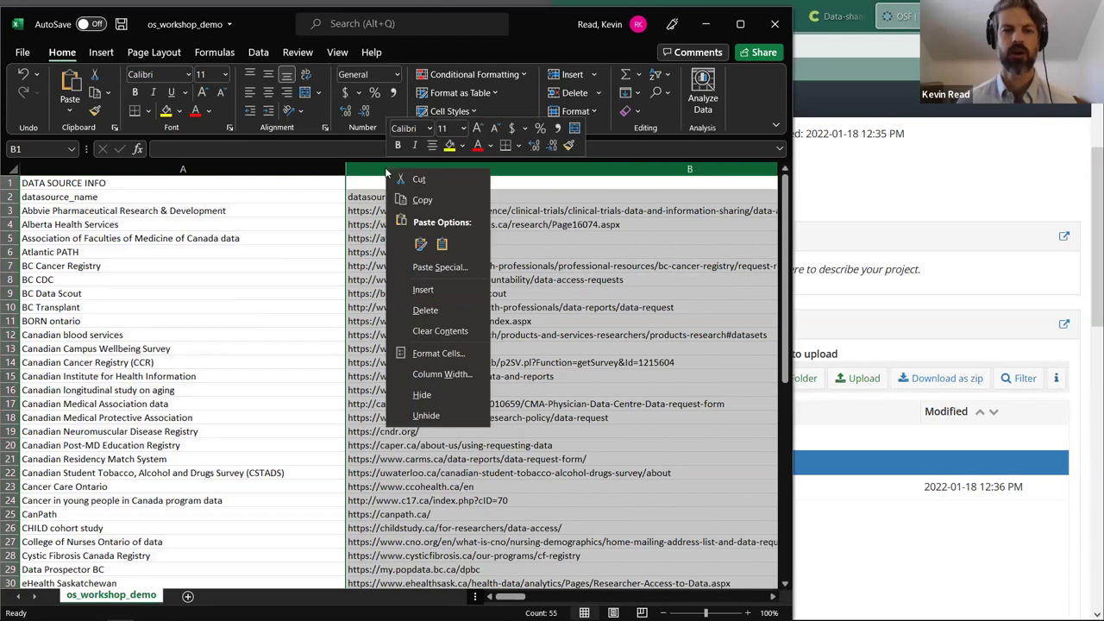
left_click(446, 303)
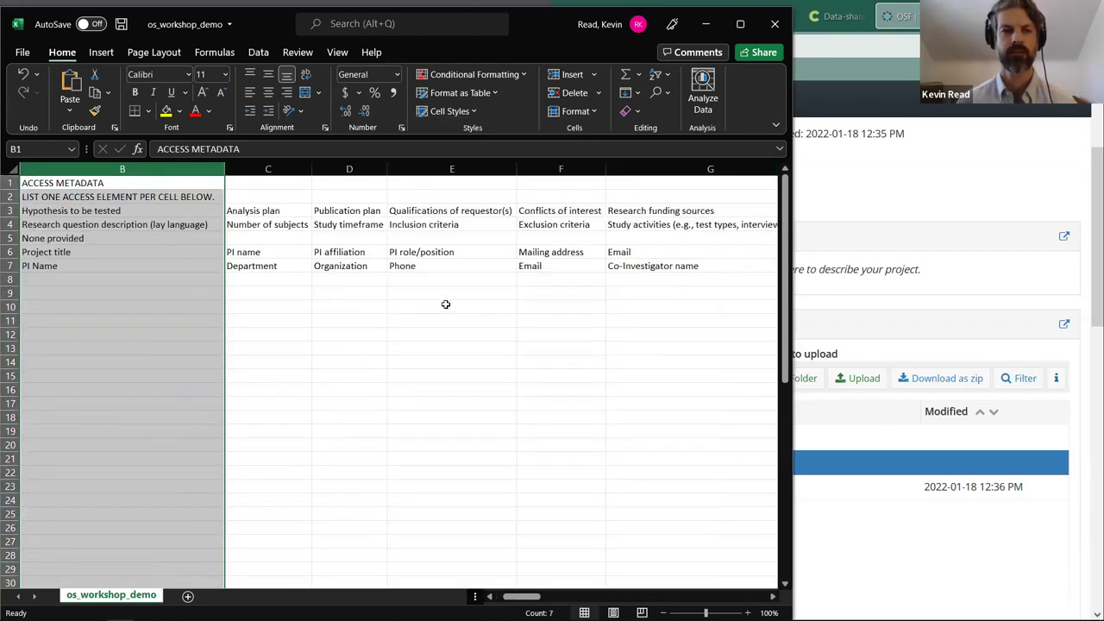
left_click(337, 333)
key("ctrl+s")
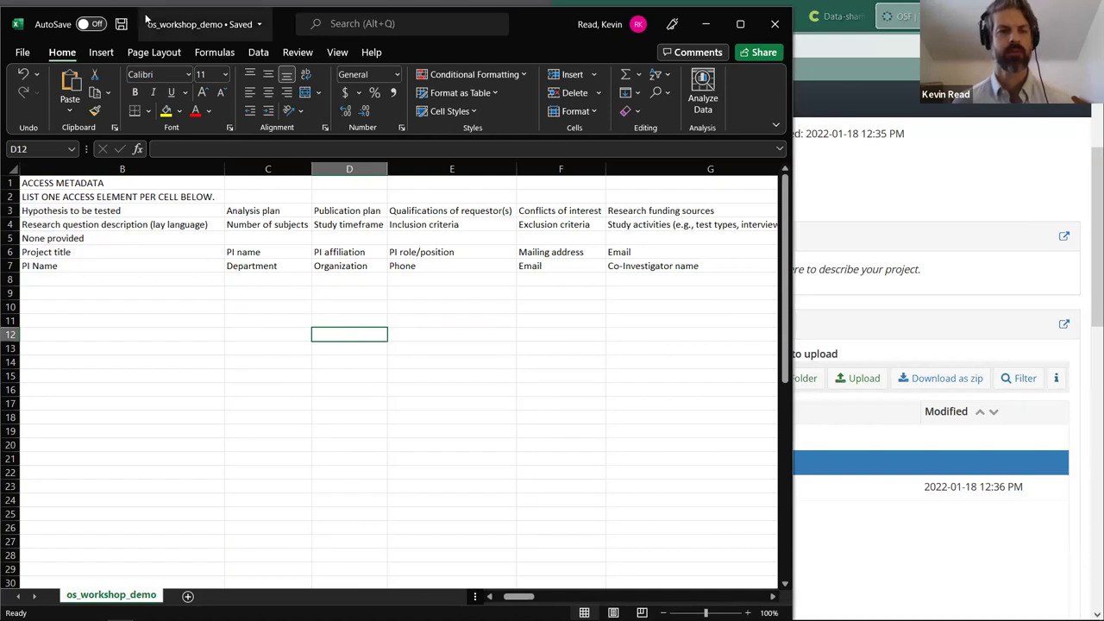
left_click_drag(143, 25, 143, 101)
left_click(772, 98)
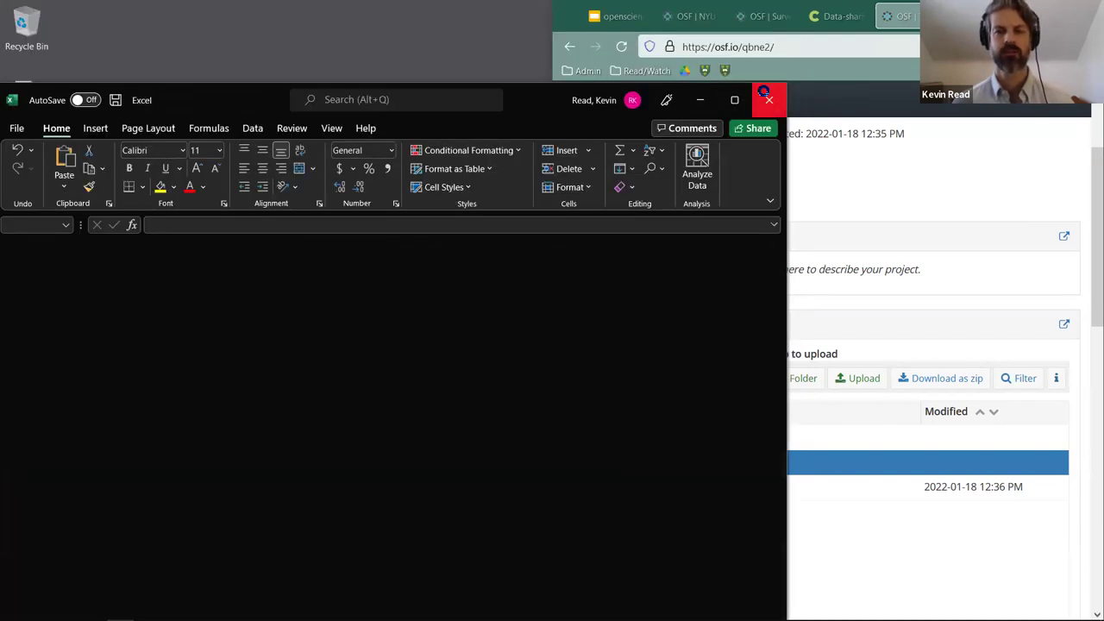
- Upload the edited os_workshop_demo file to OSF Storage again and widen the browser to fill the screen
left_click(26, 102)
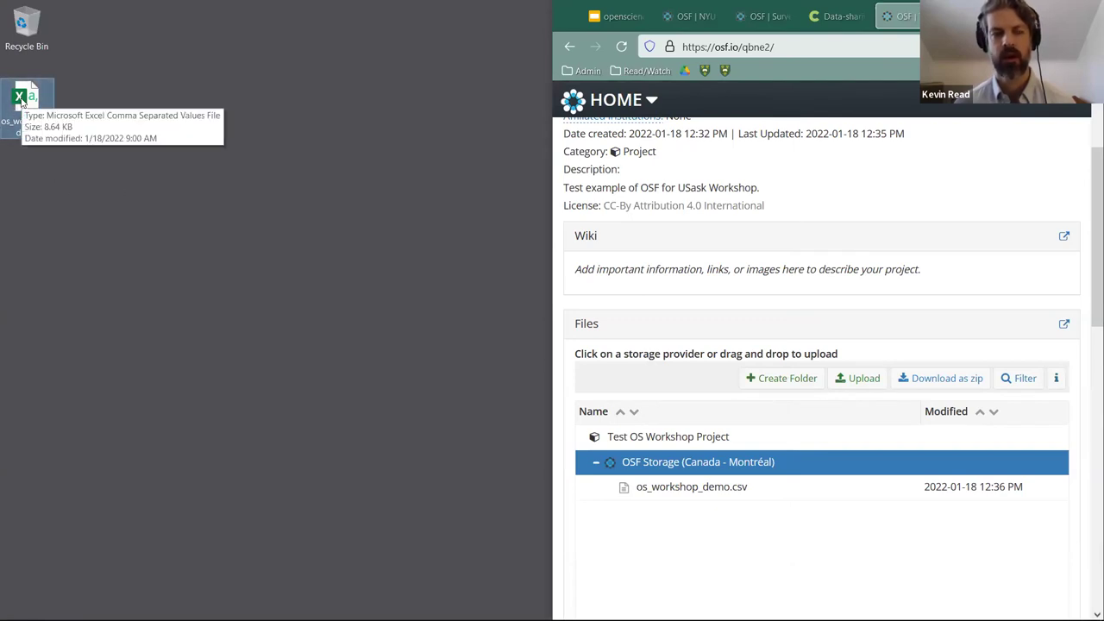
left_click_drag(26, 102, 703, 458)
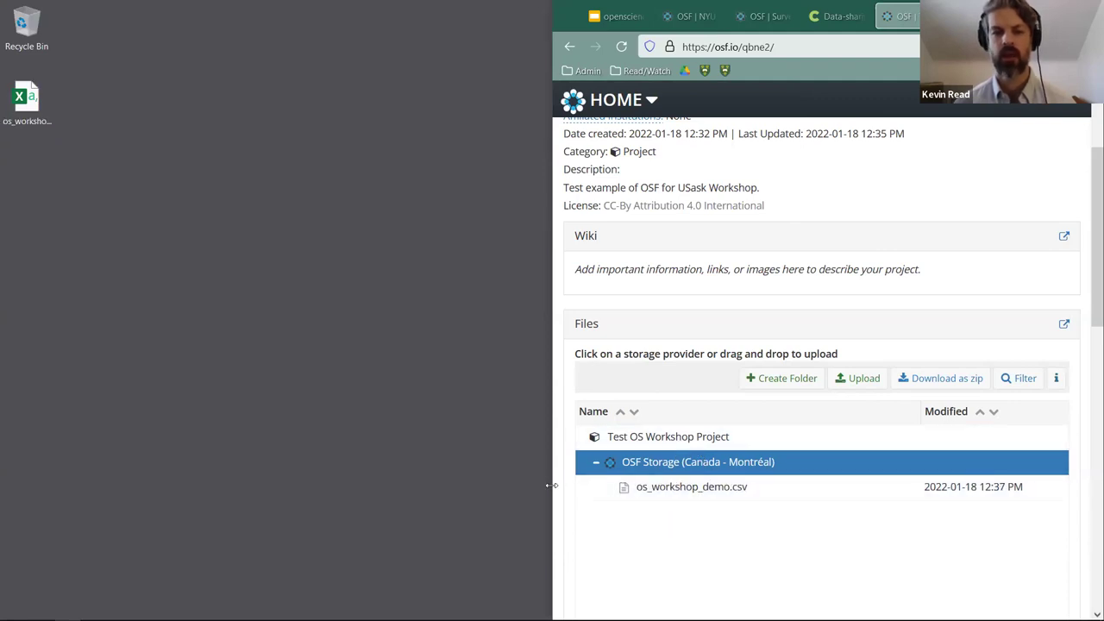
left_click_drag(552, 485, 2, 518)
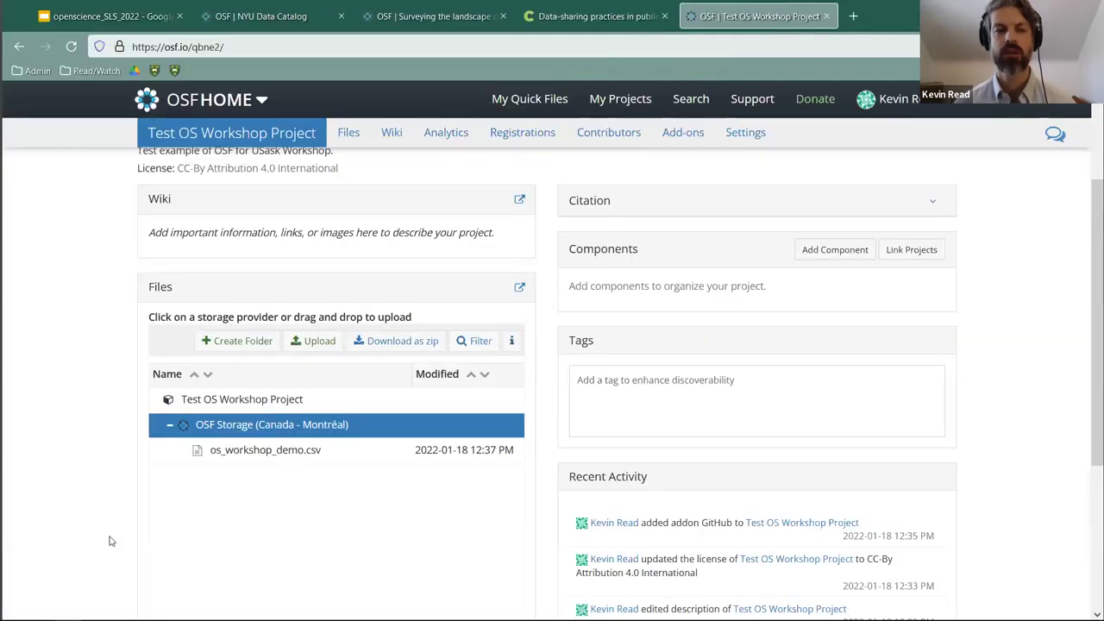
- Open the revision history of os_workshop_demo.csv, view version 1 and return to the revisions list
left_click(255, 457)
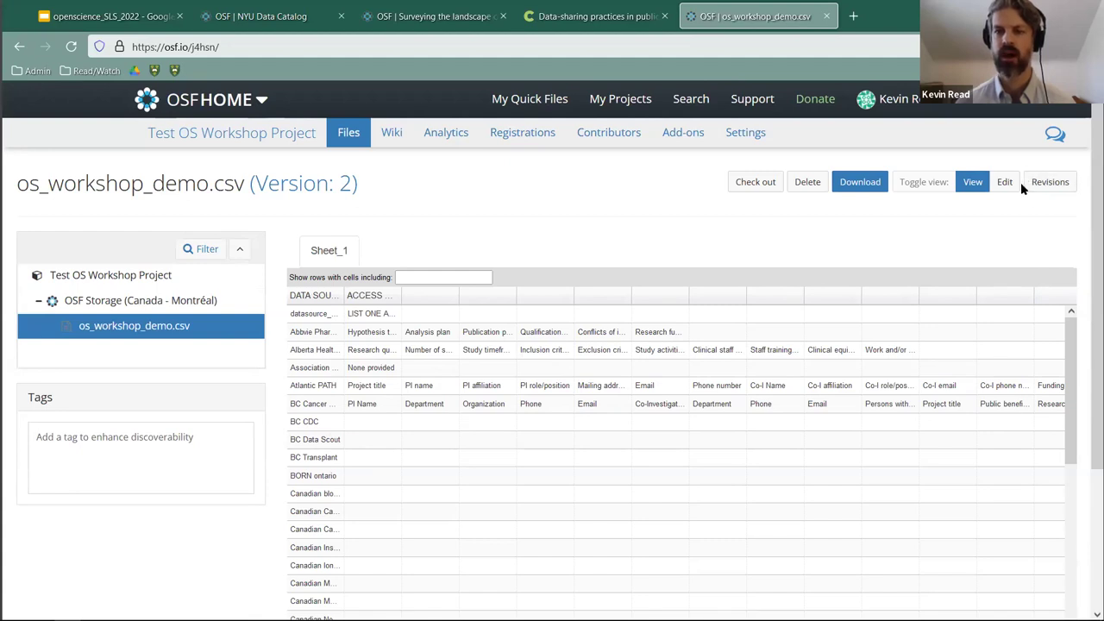
left_click(1053, 190)
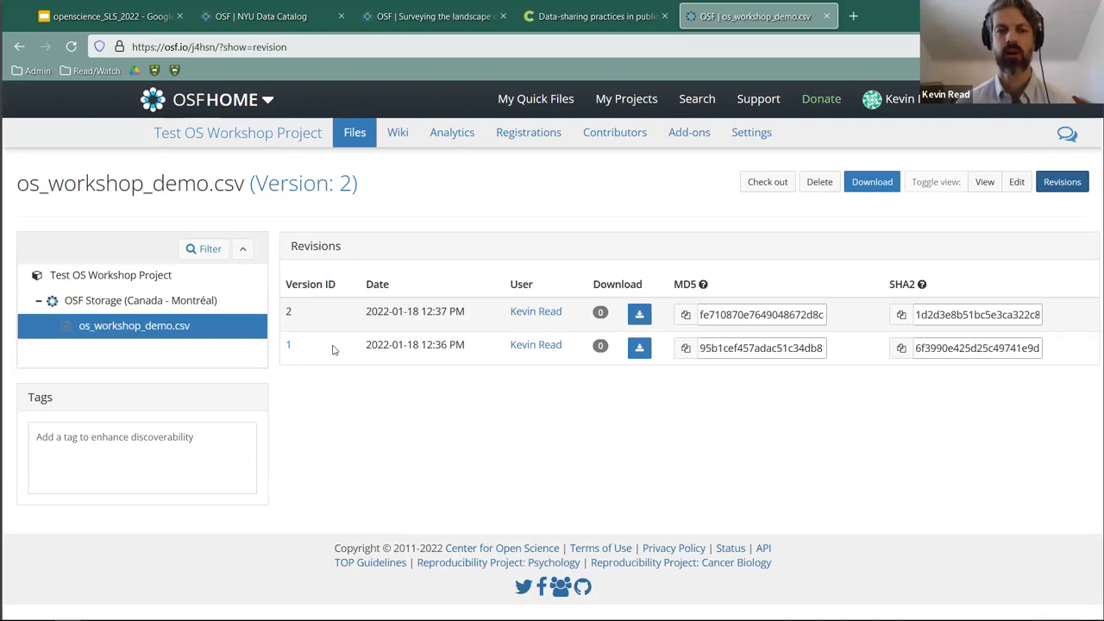
left_click(289, 346)
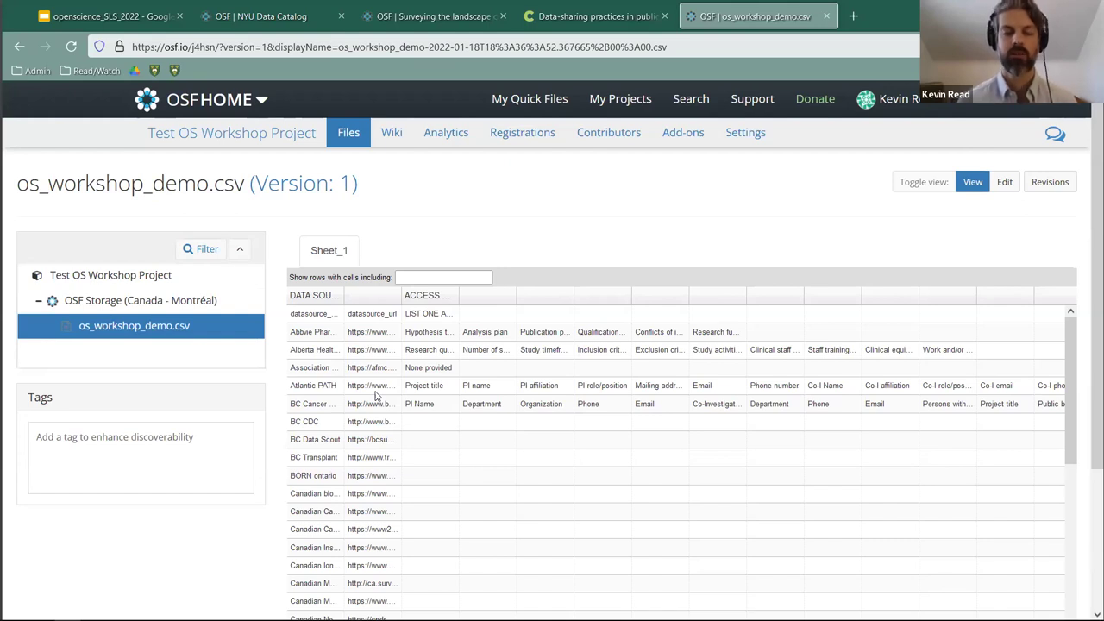
left_click(13, 48)
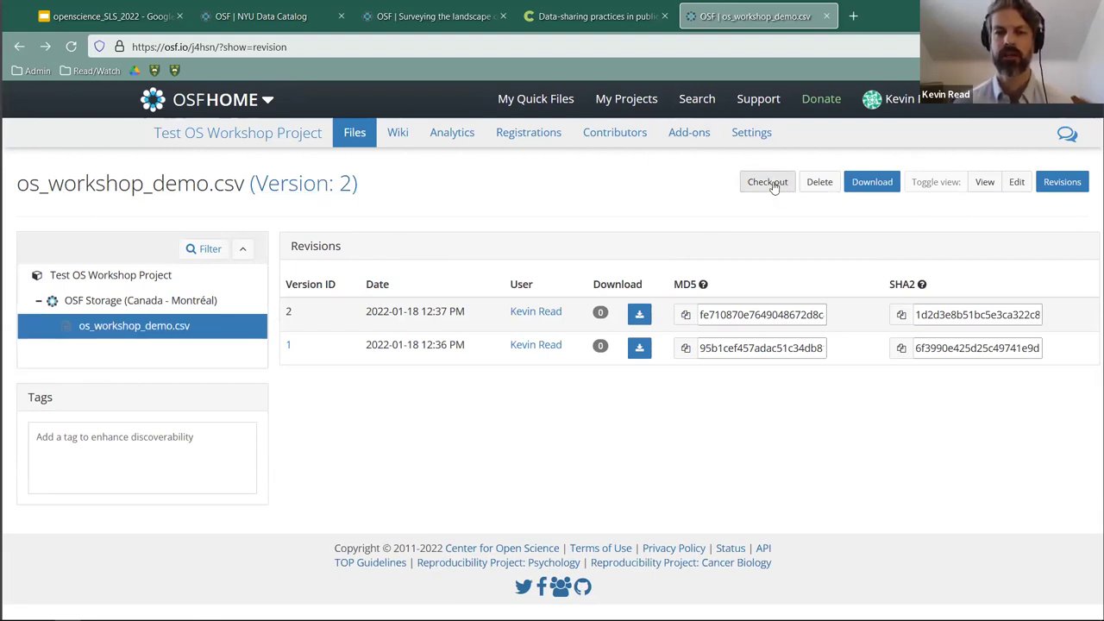
- Bring up the file check-out confirmation, cancel it and return to the Test OS Workshop Project overview
left_click(768, 182)
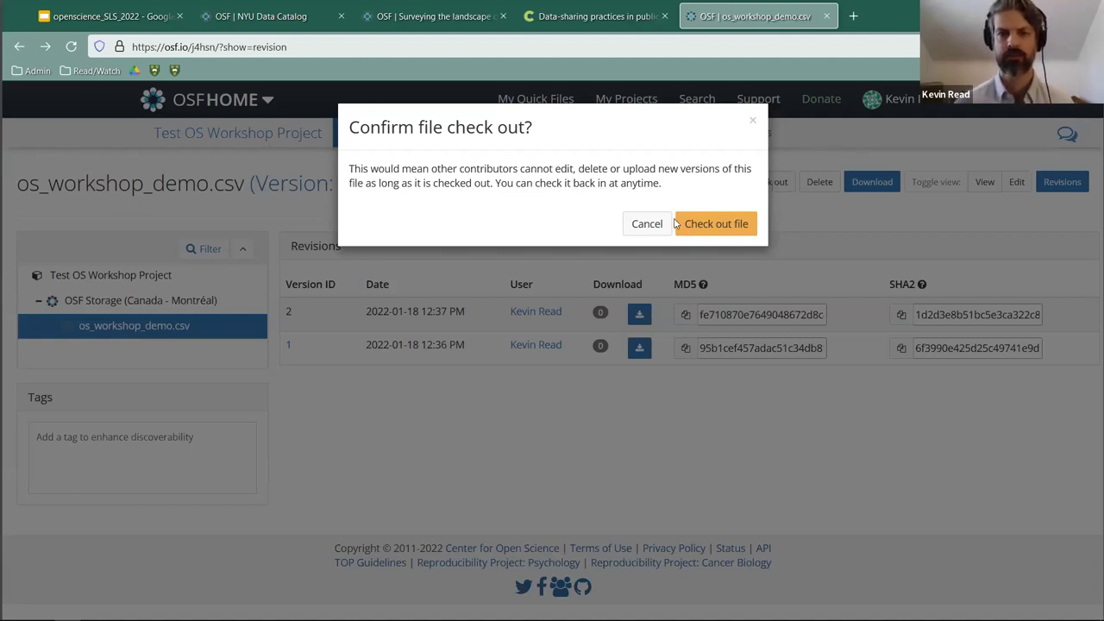
left_click(647, 224)
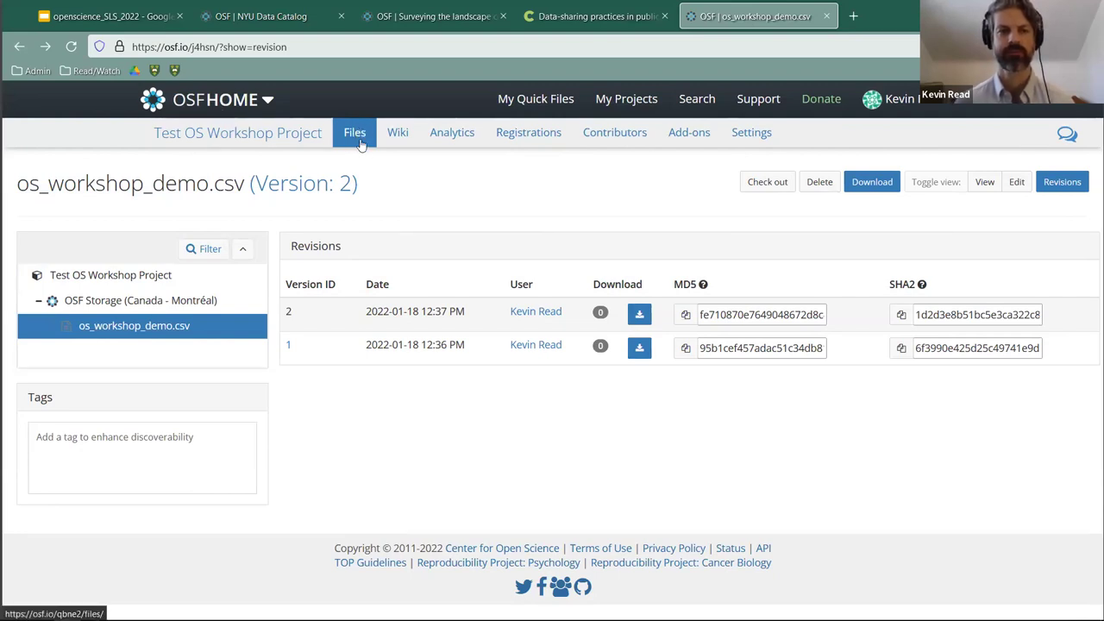
left_click(214, 133)
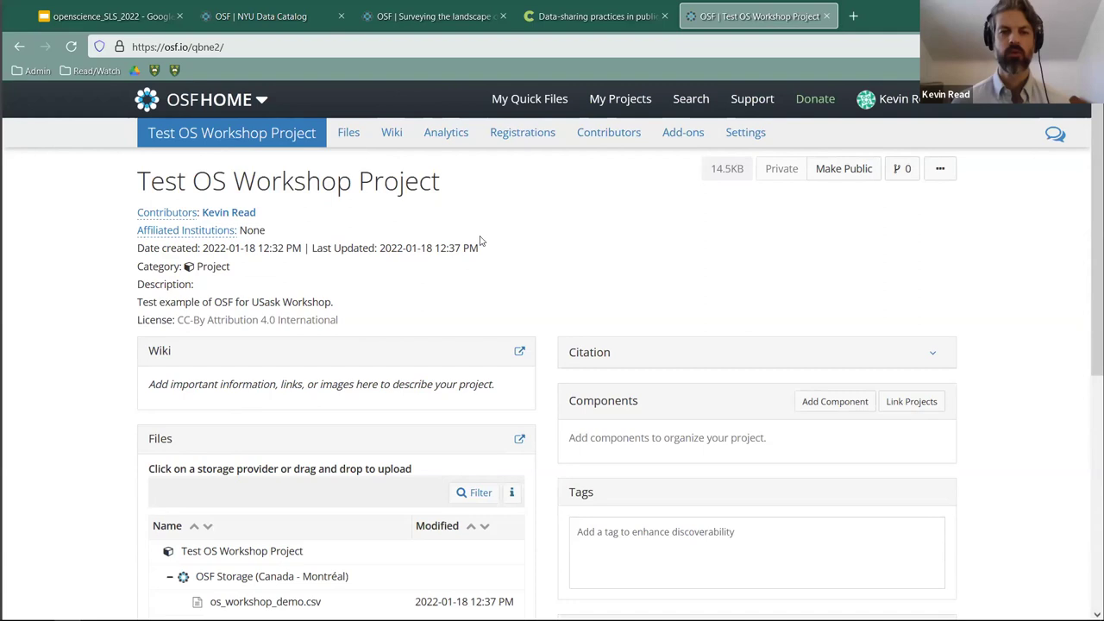
- Open the project wiki's Home page for editing and write "This is an example of how to use the wiki for this project."
left_click(519, 354)
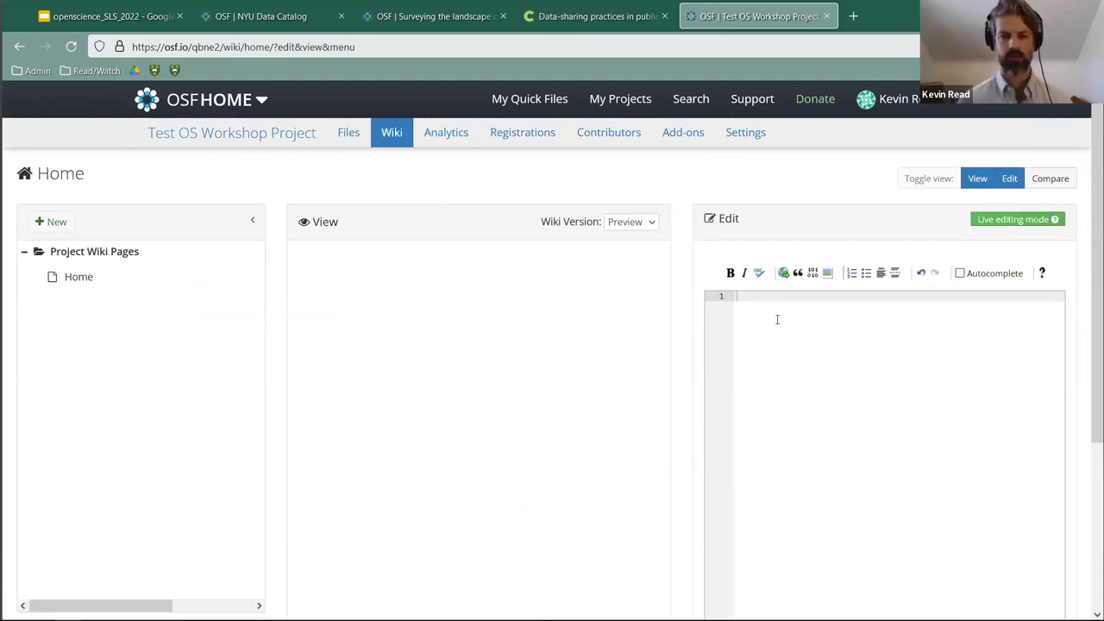
scroll(776, 319, "down", 3)
scroll(777, 319, "up", 3)
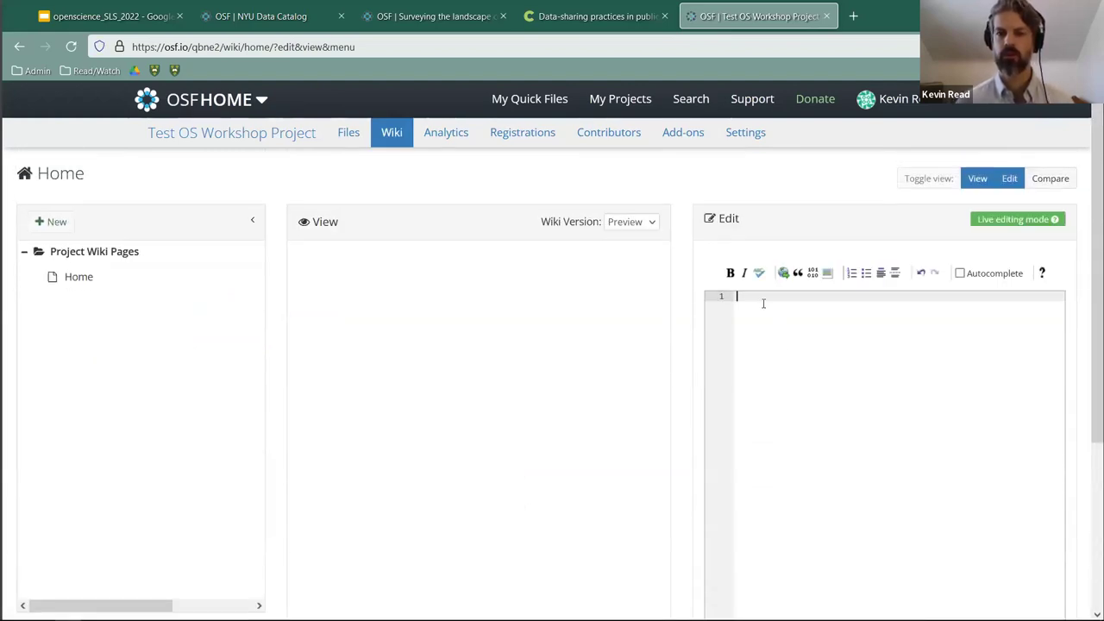
type("Ths ")
type("is is an")
key("BackSpace")
key("BackSpace")
key("BackSpace")
key("BackSpace")
type("an example of how to use the wiki for this project.")
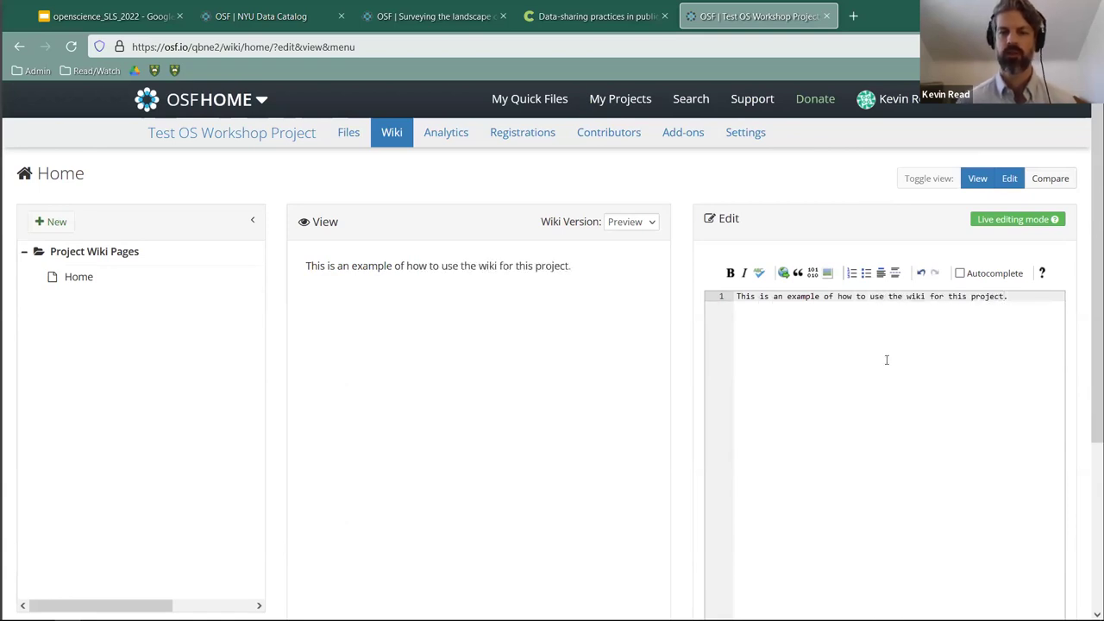
- Save the wiki Home page and return to the Test OS Workshop Project overview to view the wiki text
scroll(872, 379, "down", 3)
left_click(1045, 511)
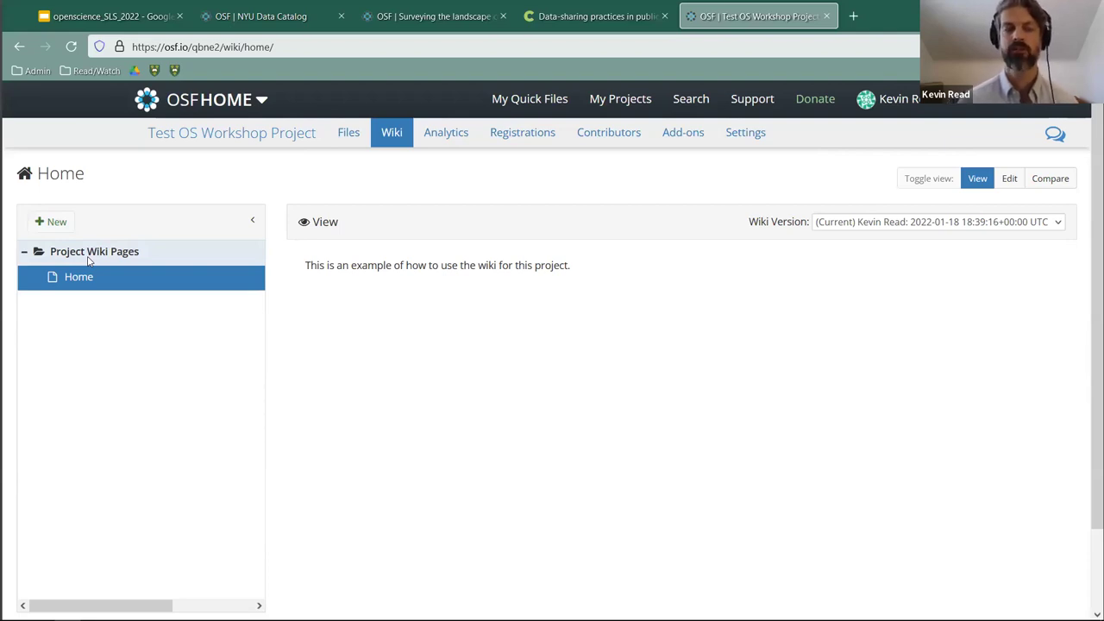
left_click(250, 144)
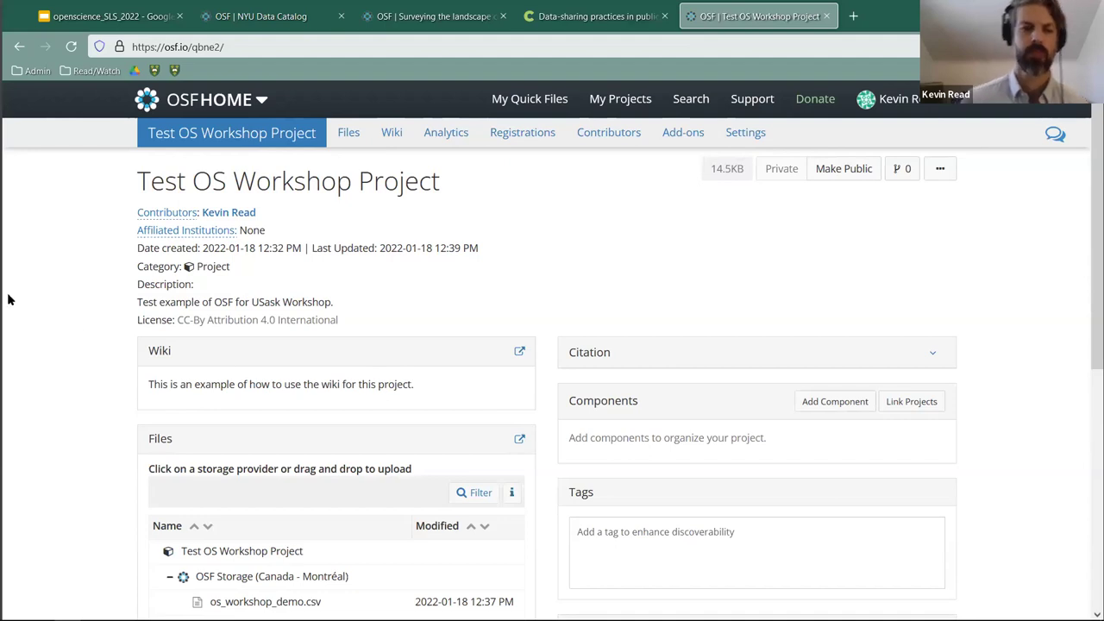
scroll(9, 299, "down", 1)
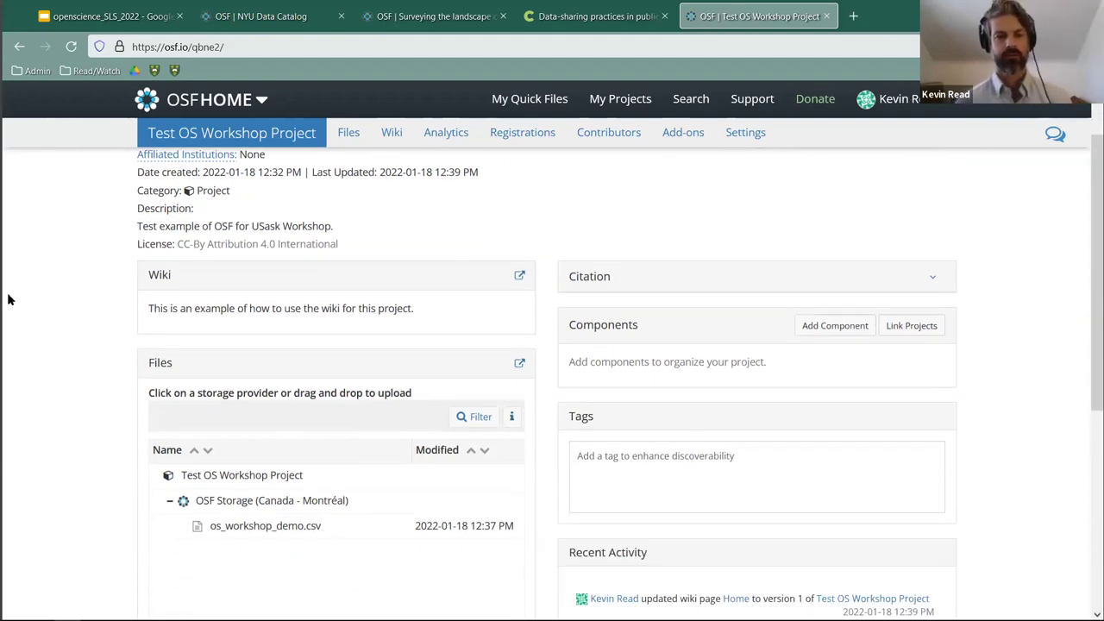
scroll(11, 299, "up", 2)
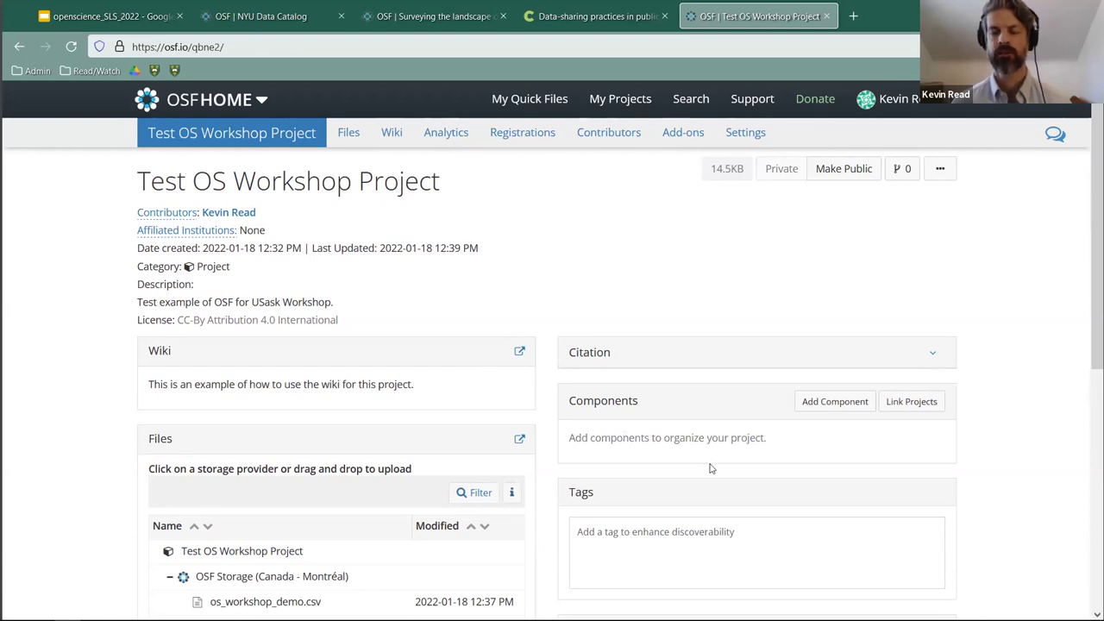
- Start a new component titled Methods, remove all its affiliations and leave adding the project's contributors unchecked
left_click(833, 403)
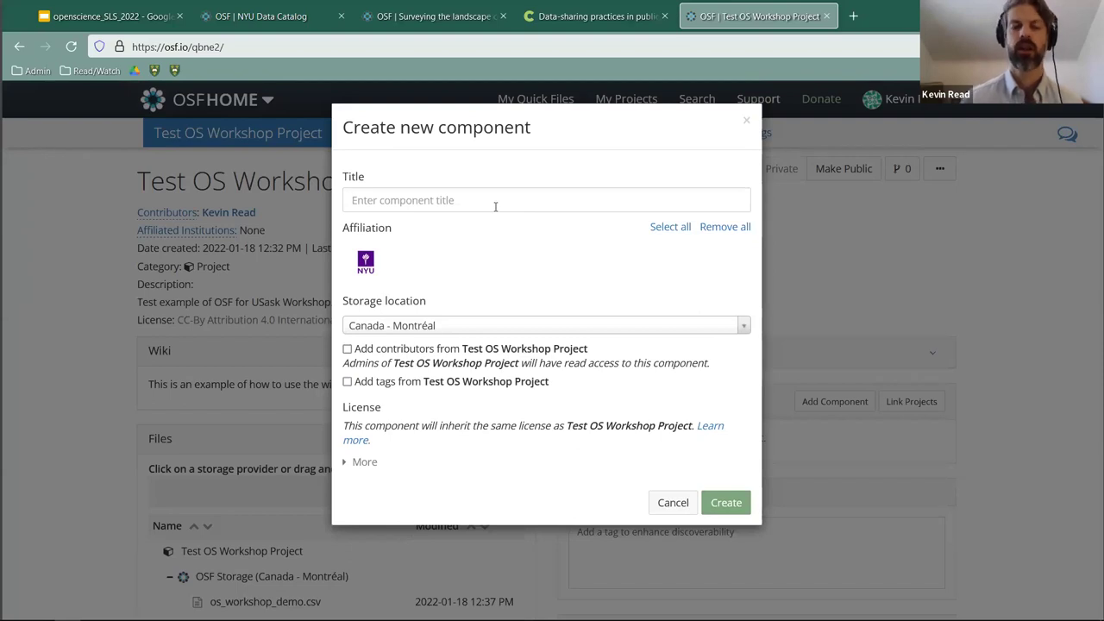
left_click(496, 206)
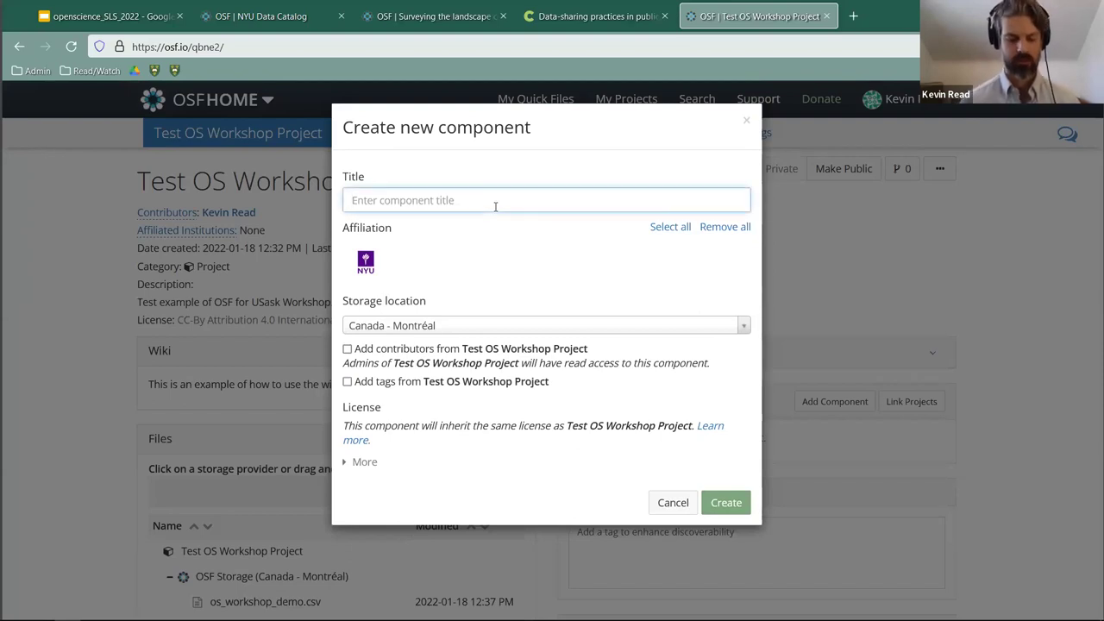
type("Methods")
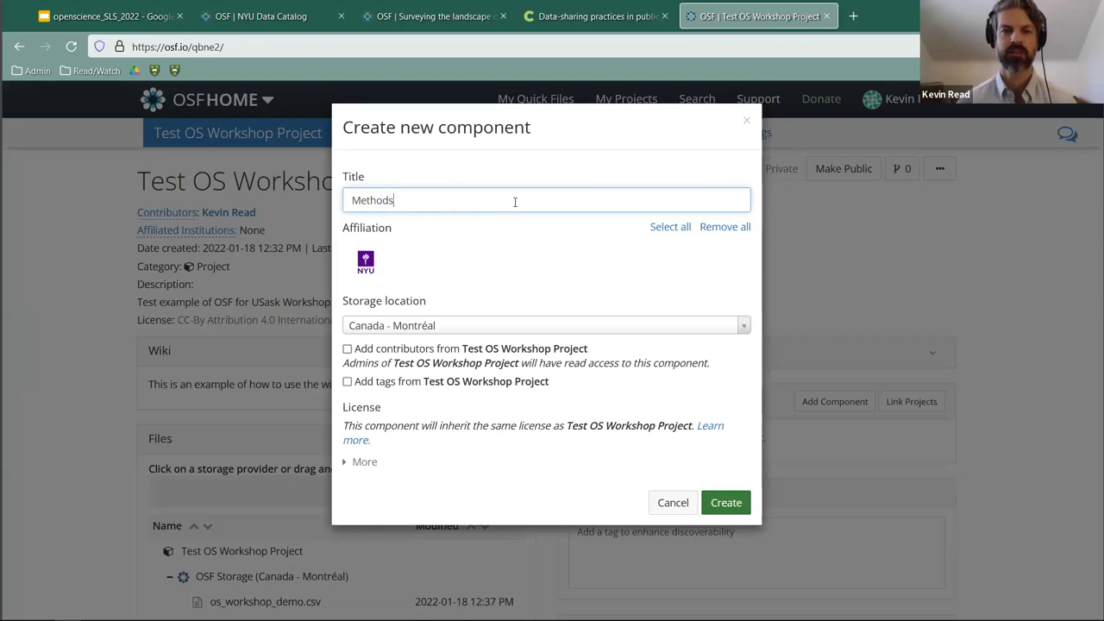
left_click(747, 227)
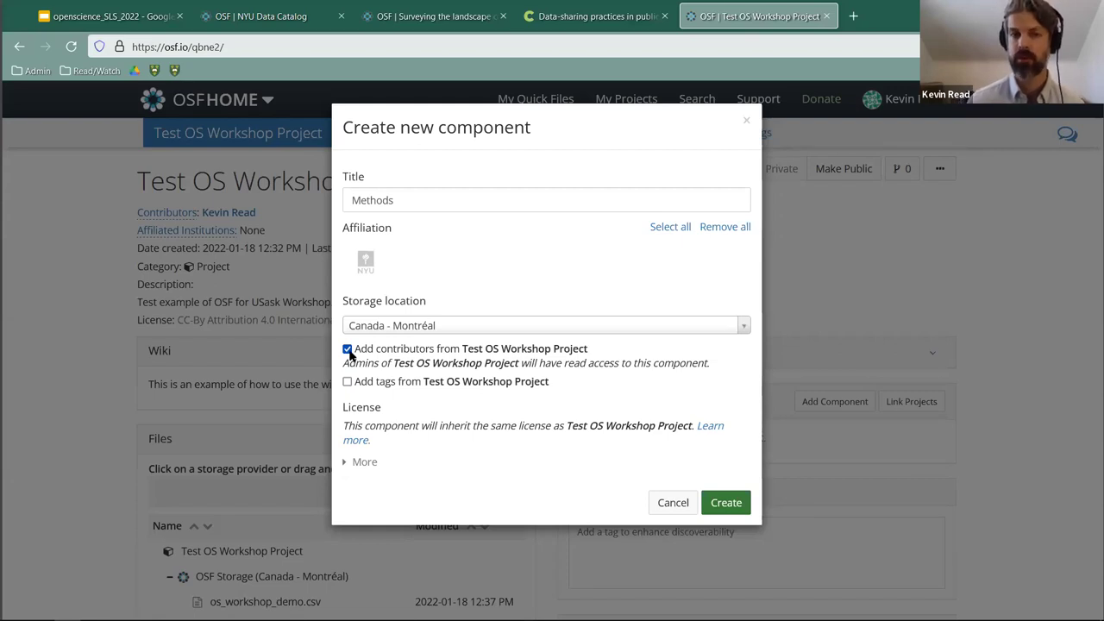
left_click(347, 349)
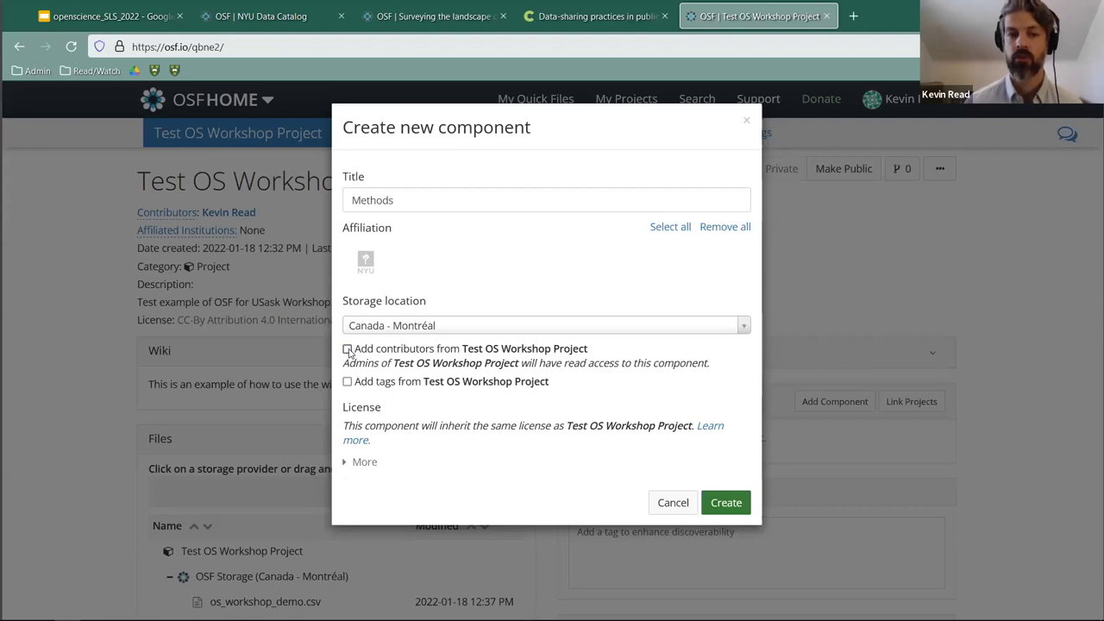
- Describe the component as "Methods example for this OS workshop project.", set its category to Methods and Measures, create it and go to it
left_click(345, 464)
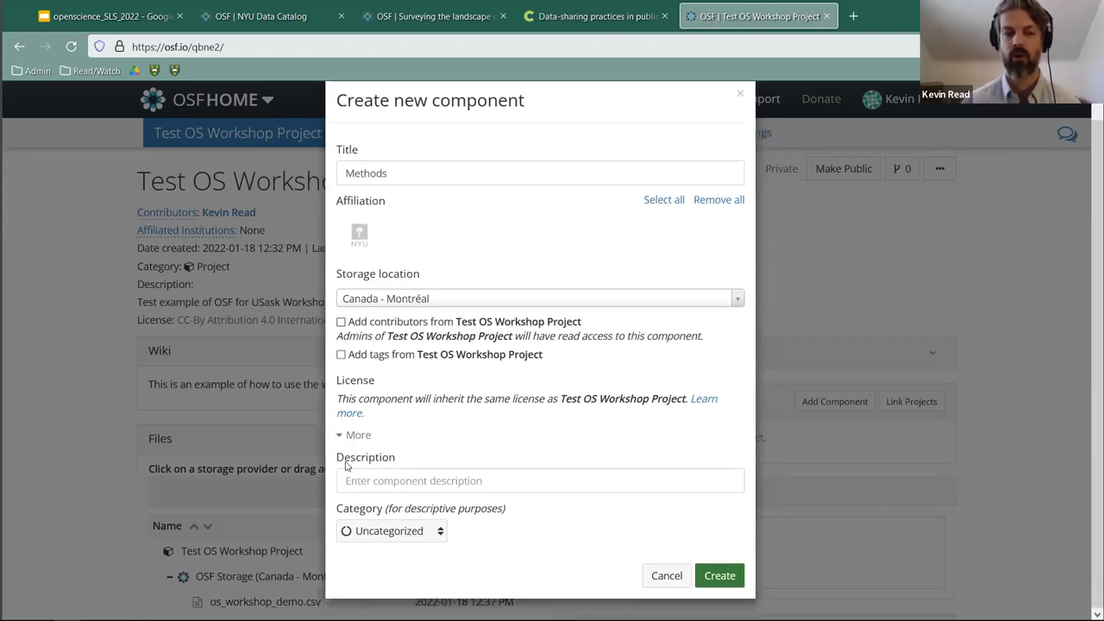
left_click(364, 481)
type("Methods example for this OS workshop proj")
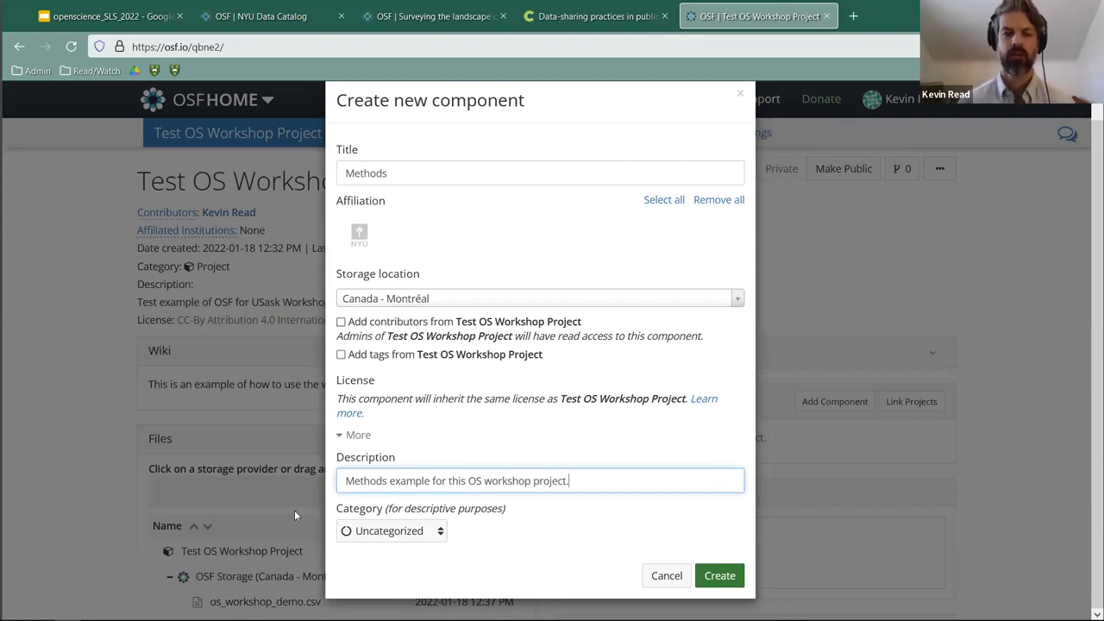
type("ect.")
left_click(407, 533)
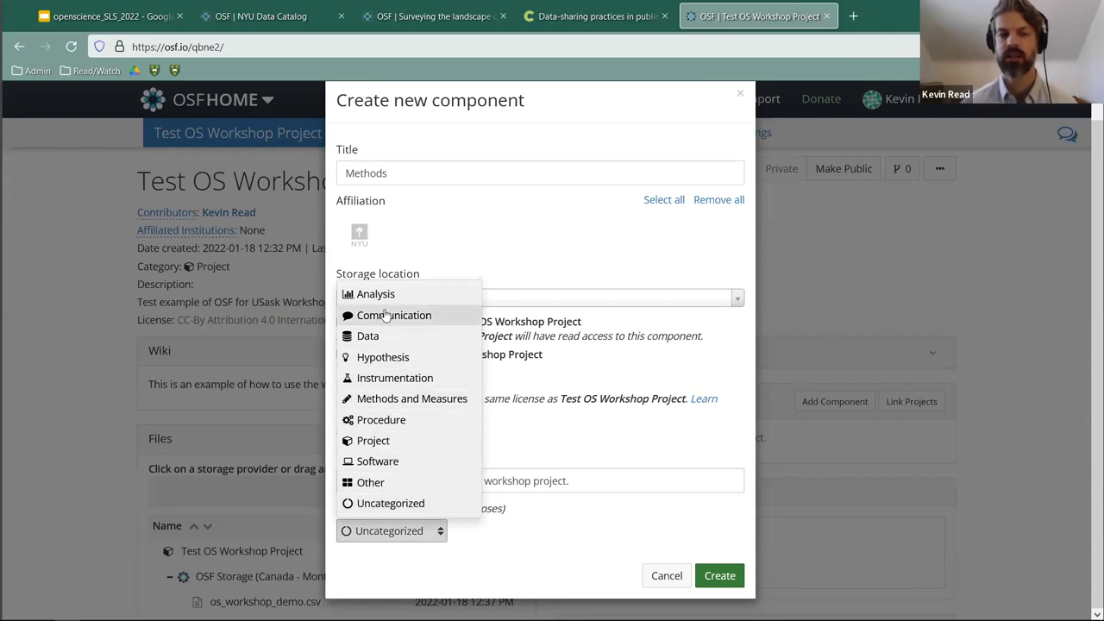
left_click(384, 402)
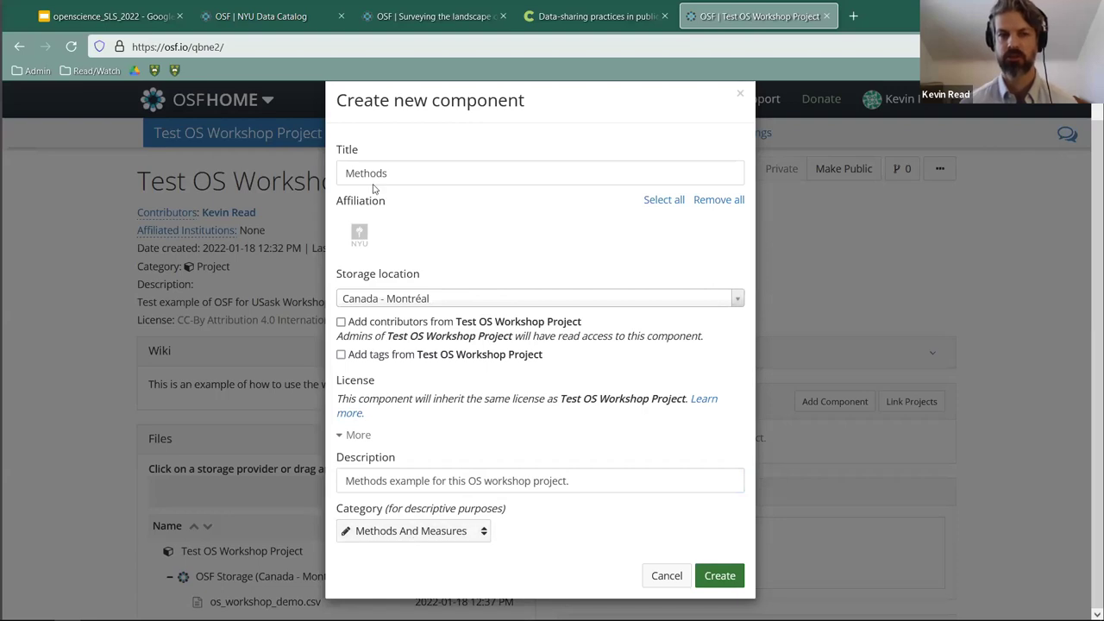
left_click(712, 576)
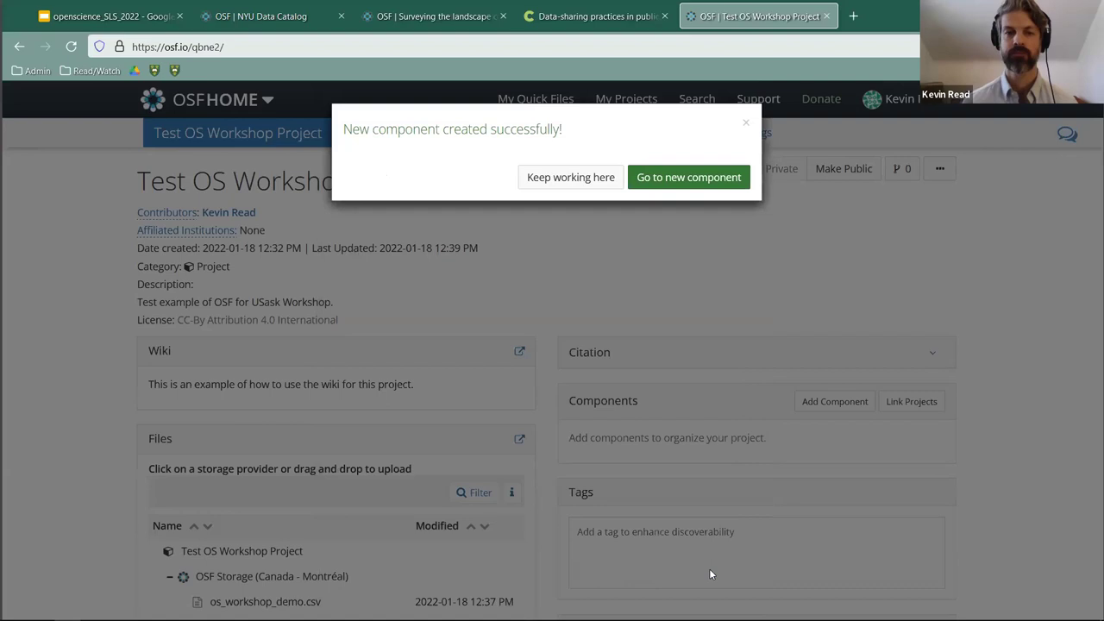
left_click(700, 181)
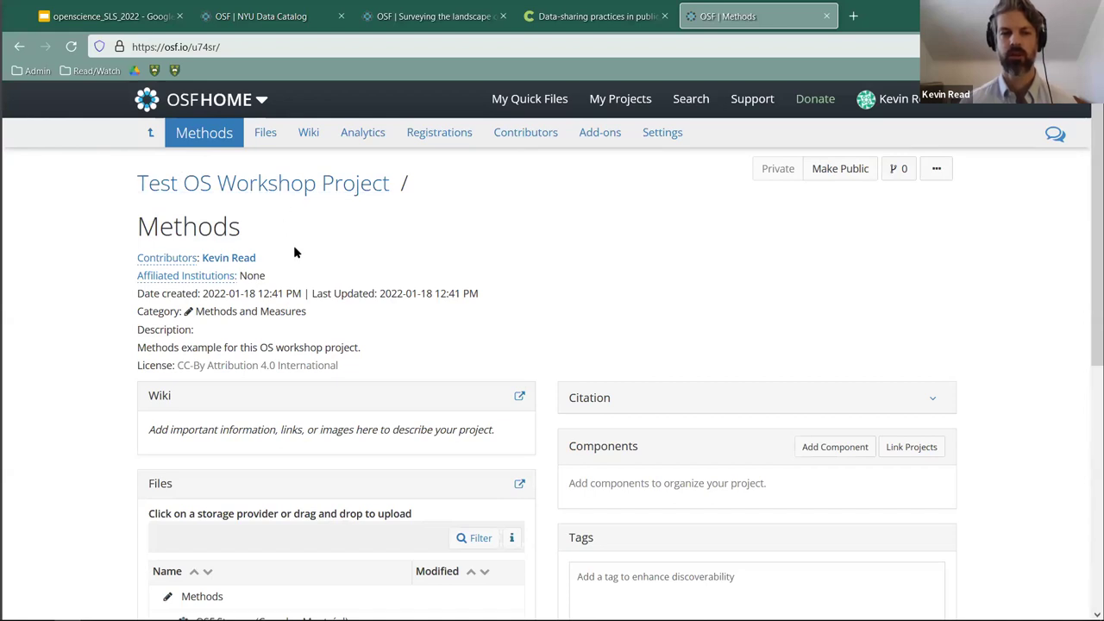
- View the Methods component's contributors and permissions, then return to its overview page
scroll(296, 253, "down", 1)
scroll(296, 251, "up", 1)
left_click(543, 135)
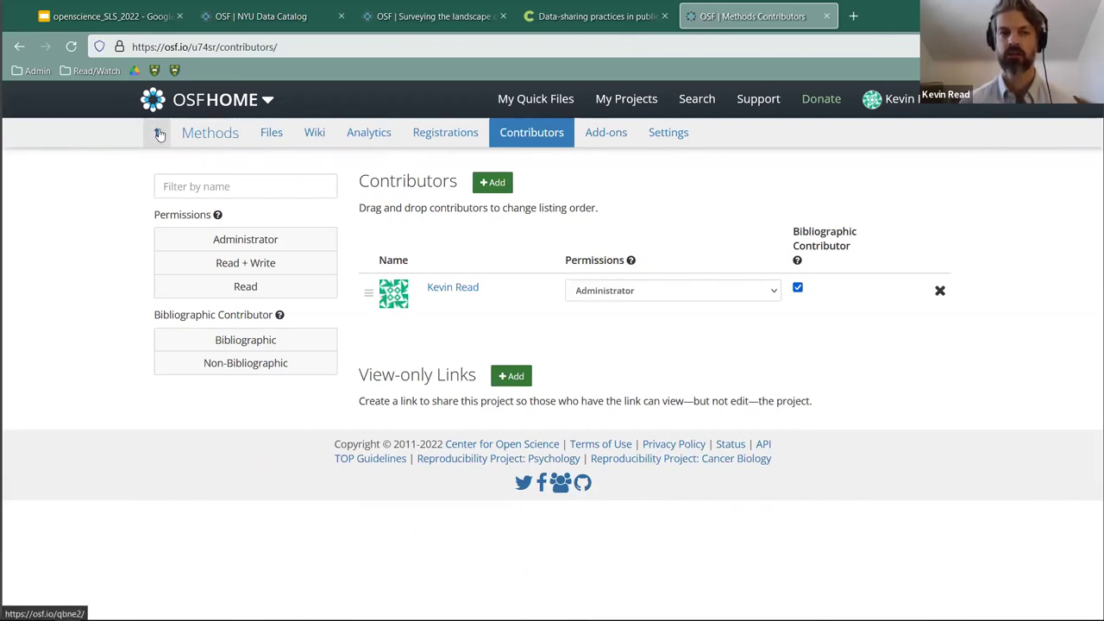
left_click(197, 138)
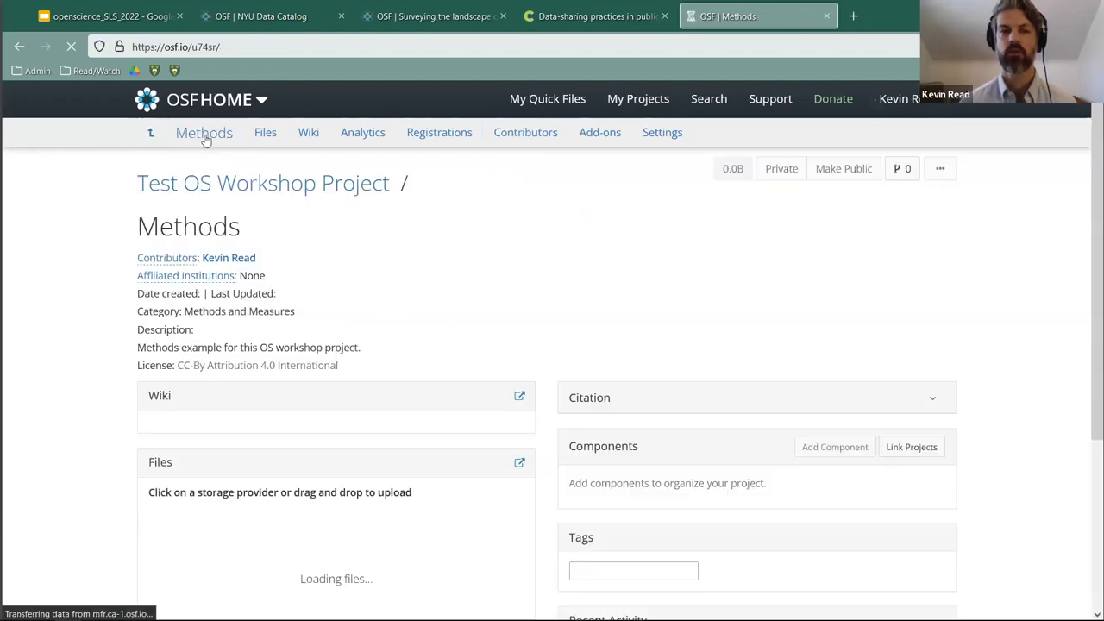
scroll(604, 326, "down", 1)
scroll(708, 372, "up", 1)
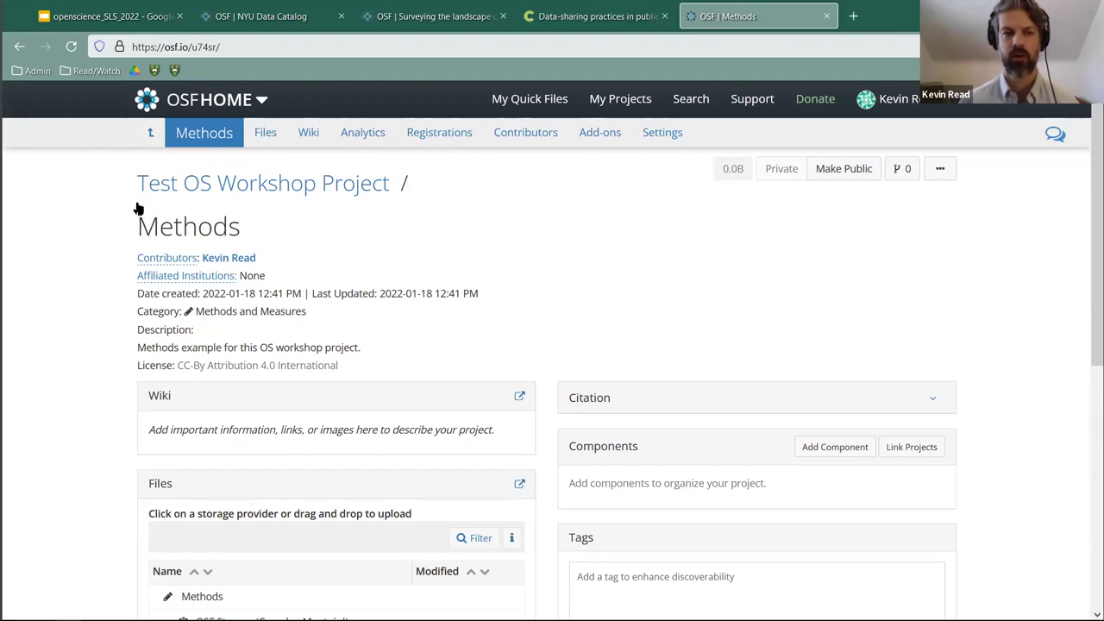
- Return to the parent Test OS Workshop Project and examine how the Methods component is listed under components and files
left_click(244, 185)
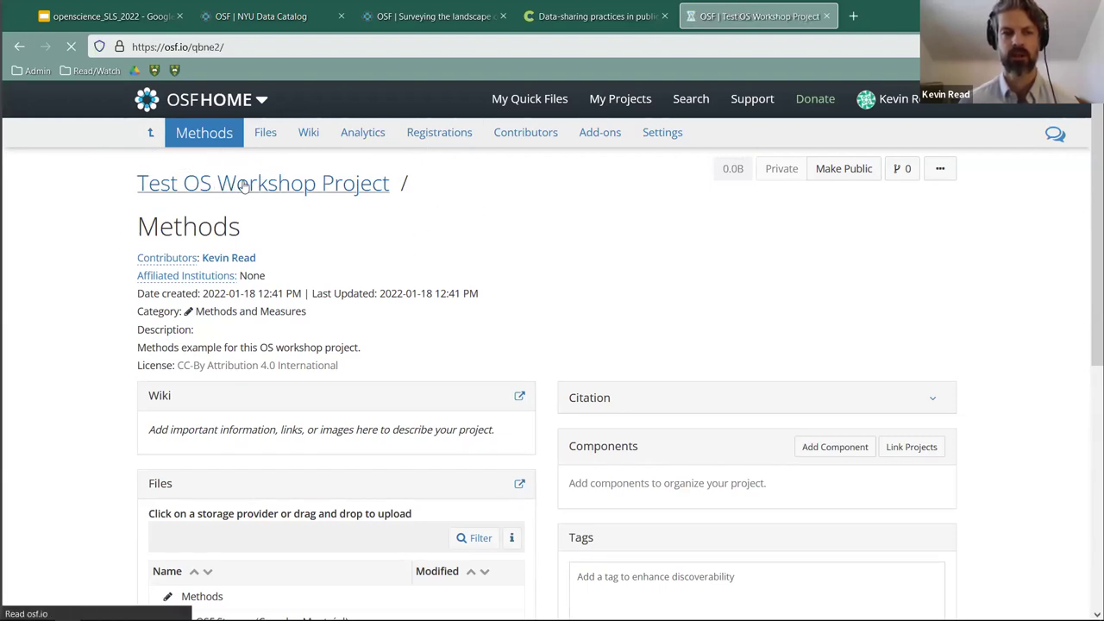
scroll(135, 246, "down", 2)
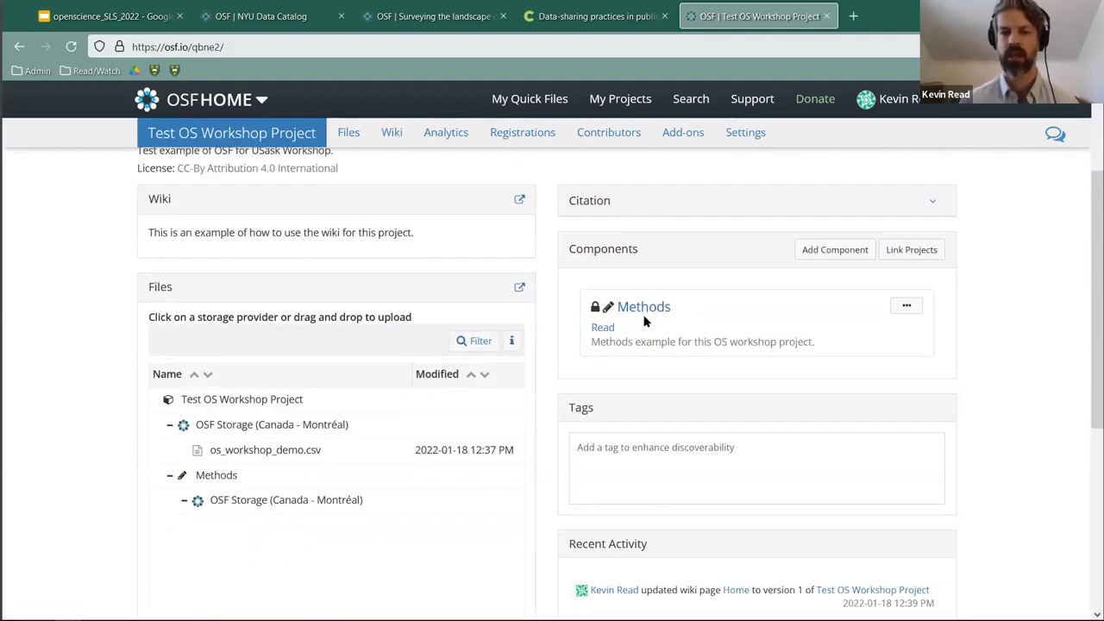
scroll(345, 406, "down", 1)
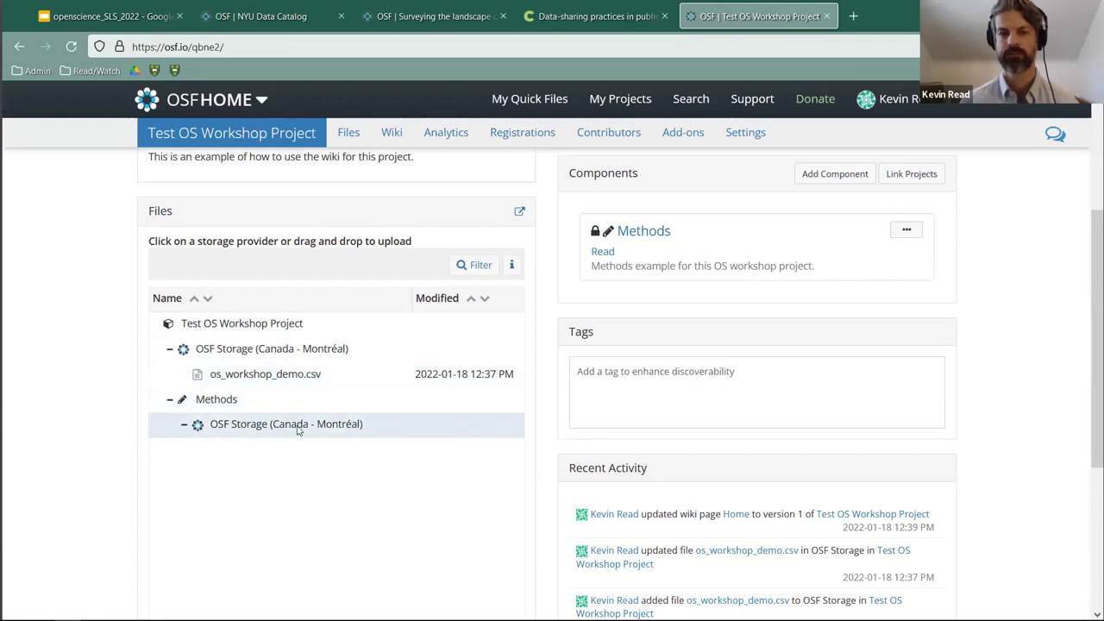
- Start a second component of the workshop project titled Data and remove all its affiliations
scroll(276, 430, "up", 1)
left_click(834, 249)
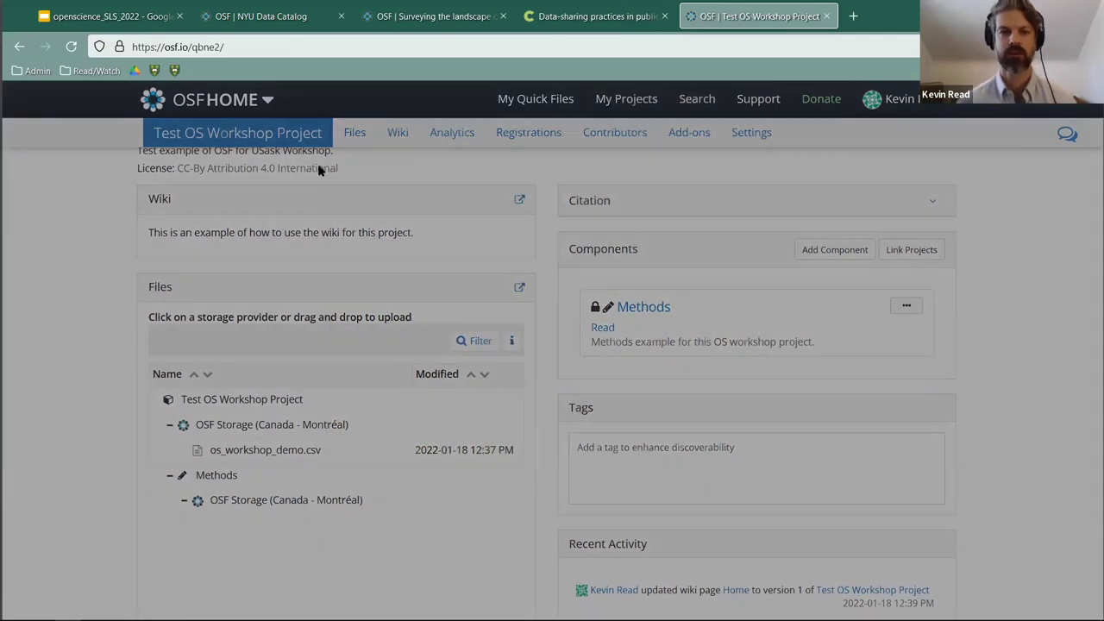
left_click(369, 200)
type("Data")
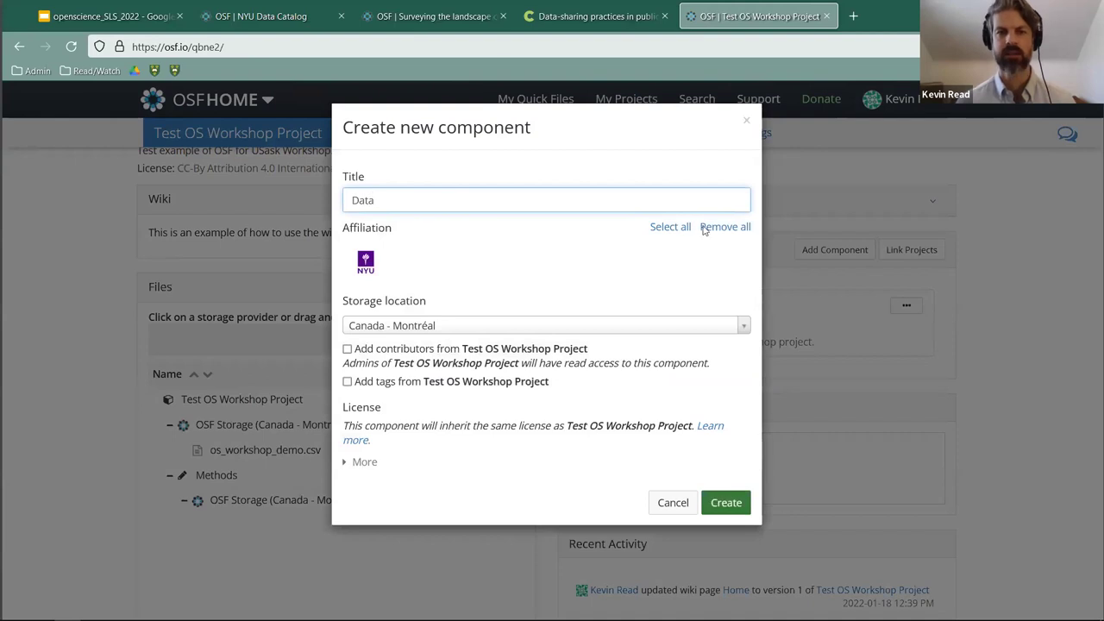
left_click(720, 227)
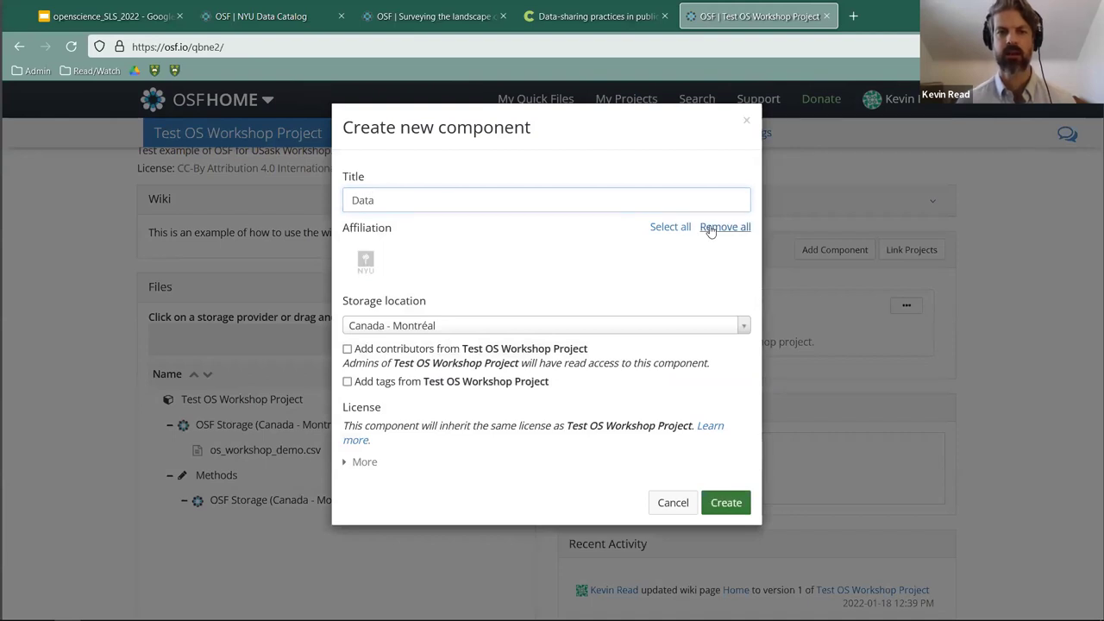
- Describe the component as "Data for project.", set its category to Data, create it and go to it
left_click(358, 463)
left_click(378, 511)
type("Data for prt")
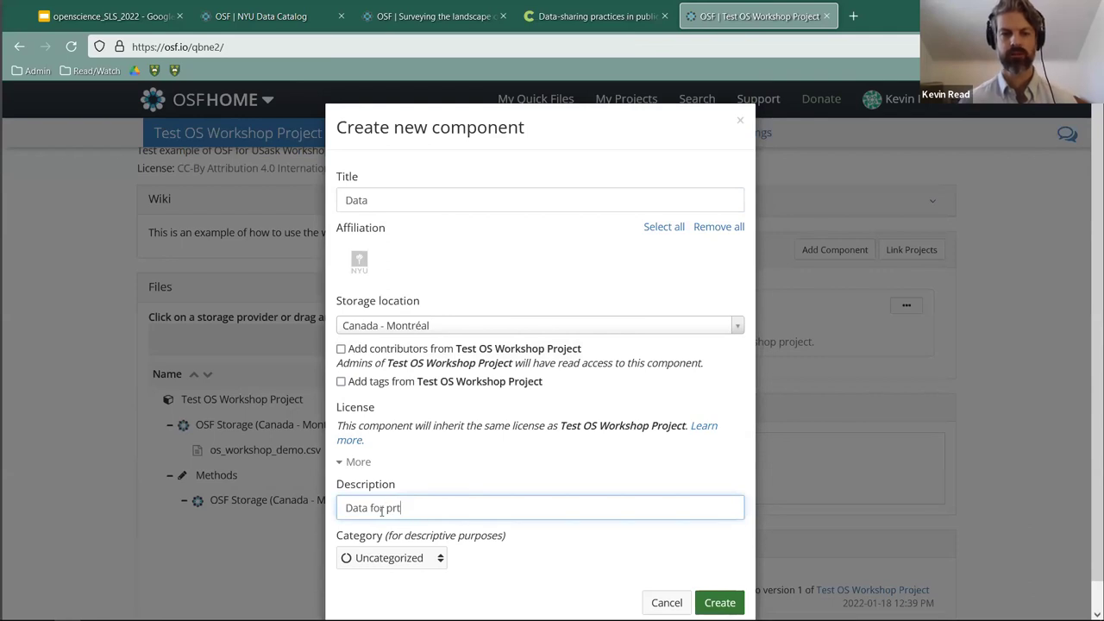
type("ojeect.")
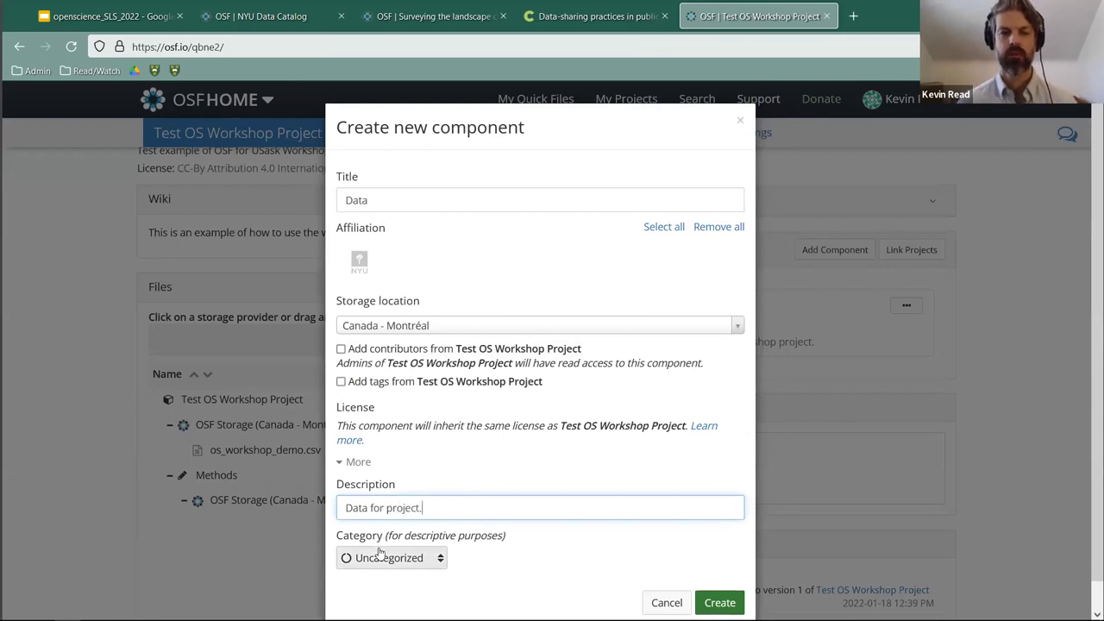
left_click(382, 554)
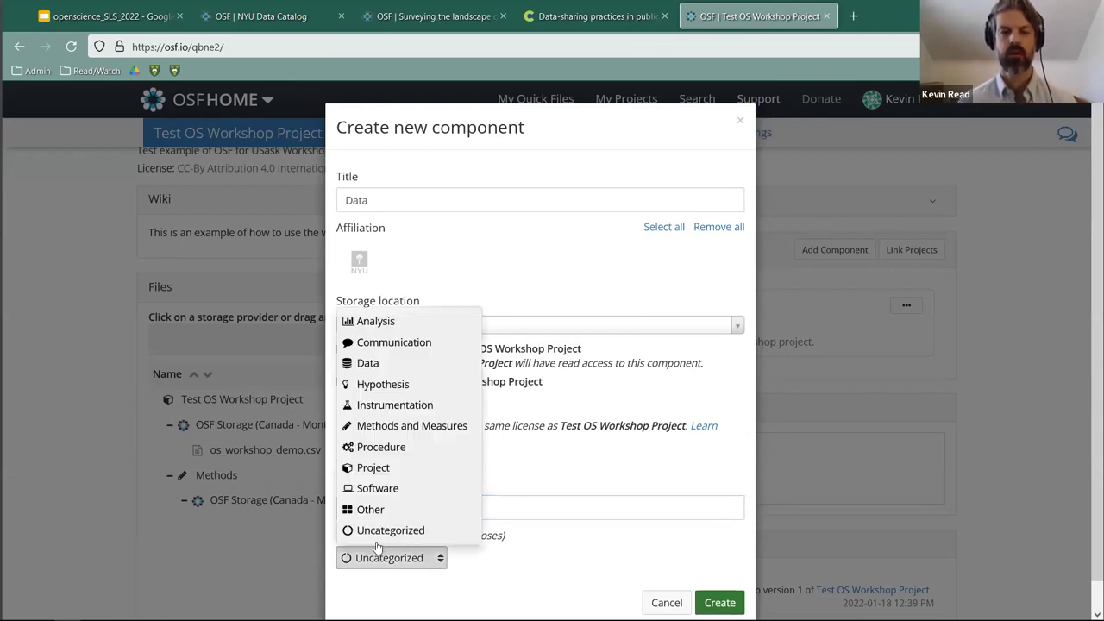
left_click(384, 365)
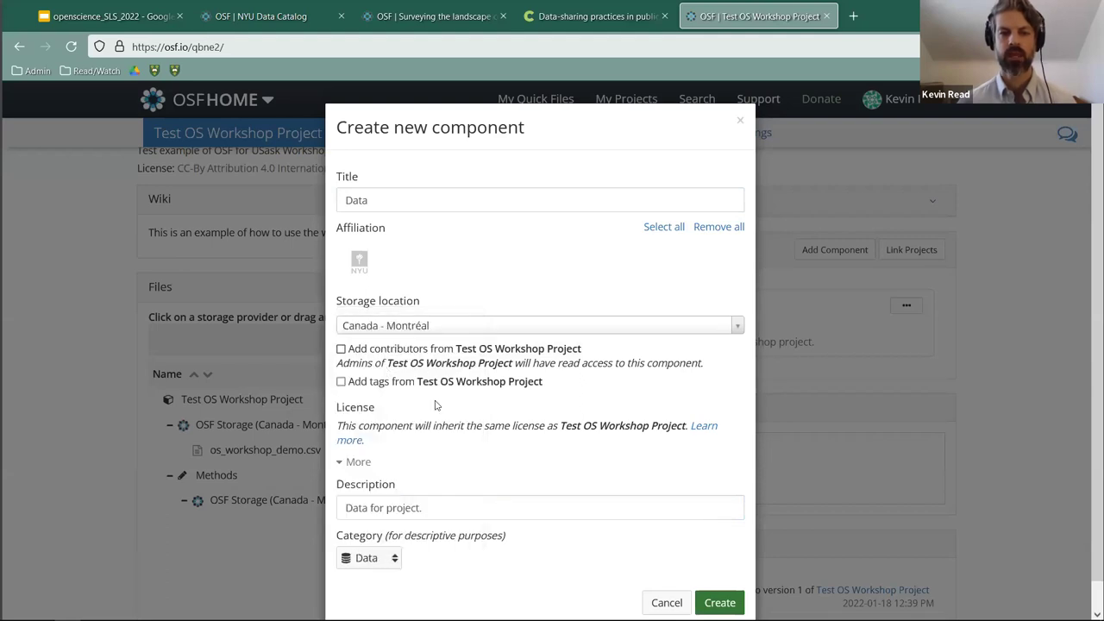
left_click(709, 602)
left_click(690, 188)
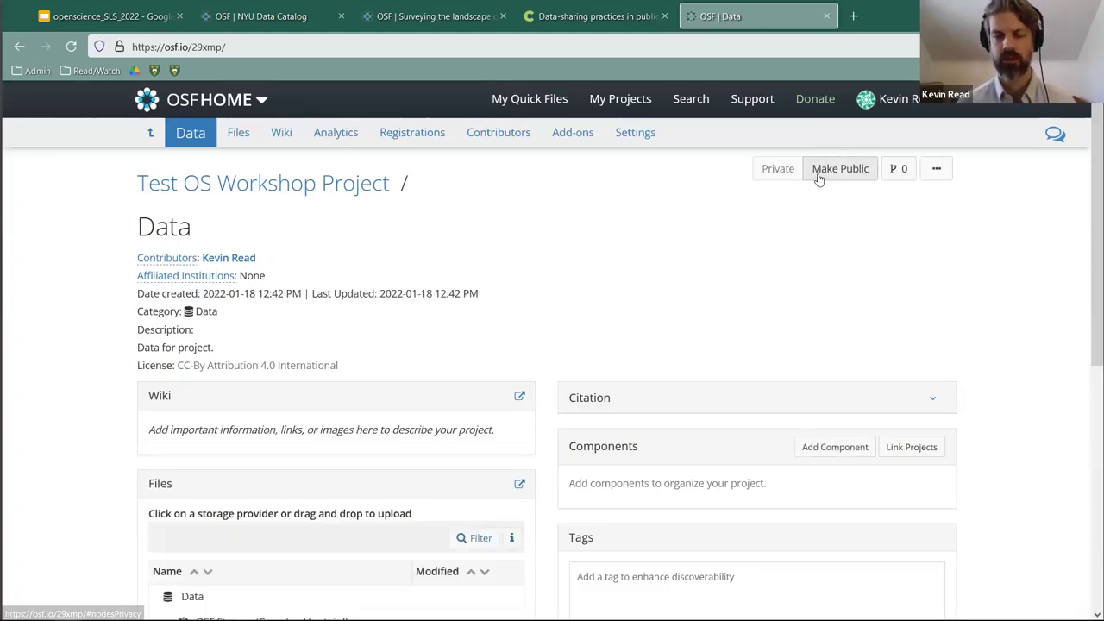
- Return to the parent project overview and examine the Methods and Data components and their storage in the file tree
left_click(256, 185)
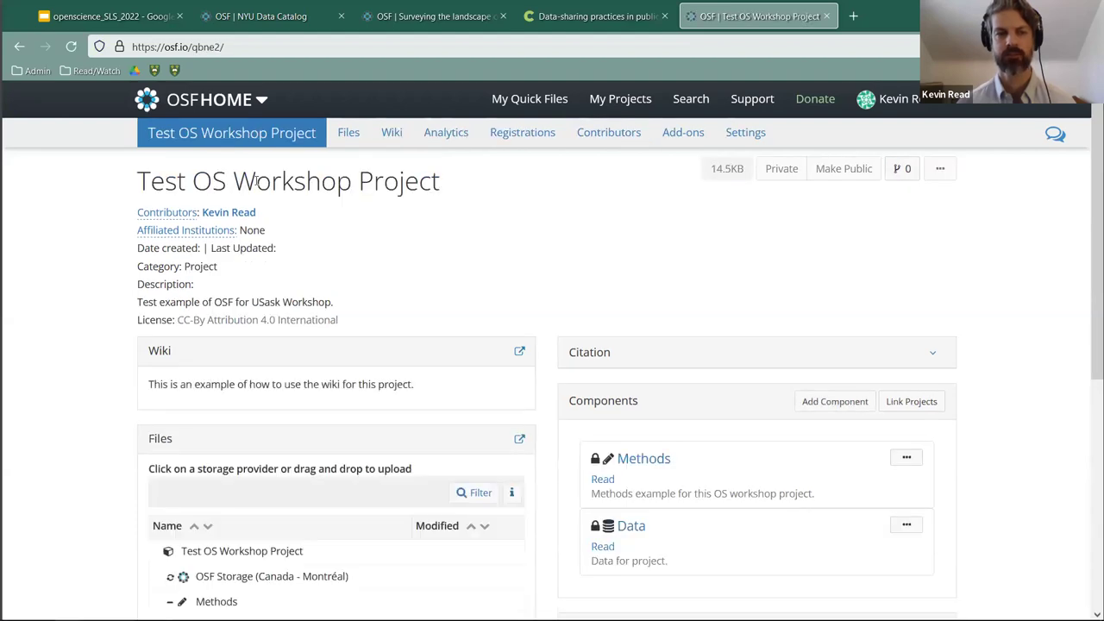
scroll(639, 431, "down", 1)
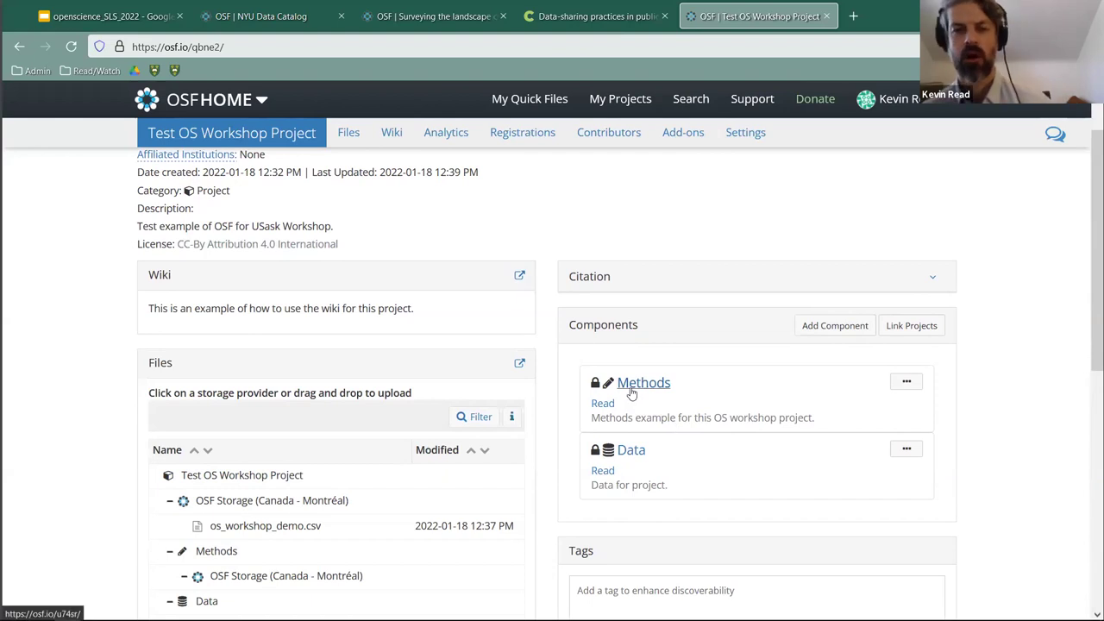
scroll(517, 374, "down", 1)
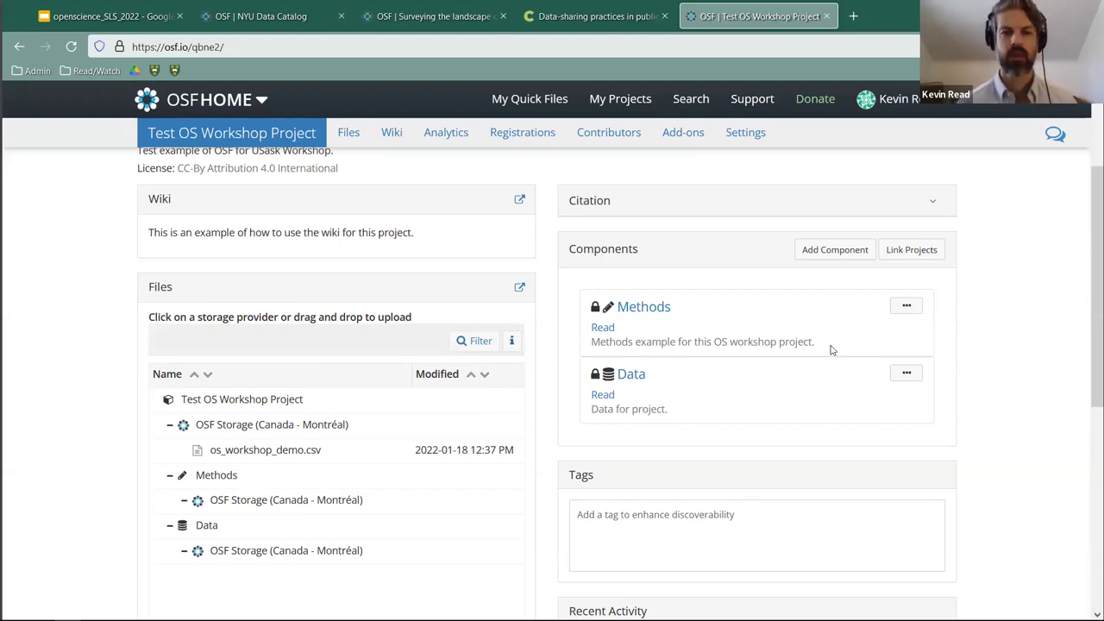
- Add the tag "#education #osf #openscience" to the workshop project, and remove that tag again
scroll(832, 349, "up", 2)
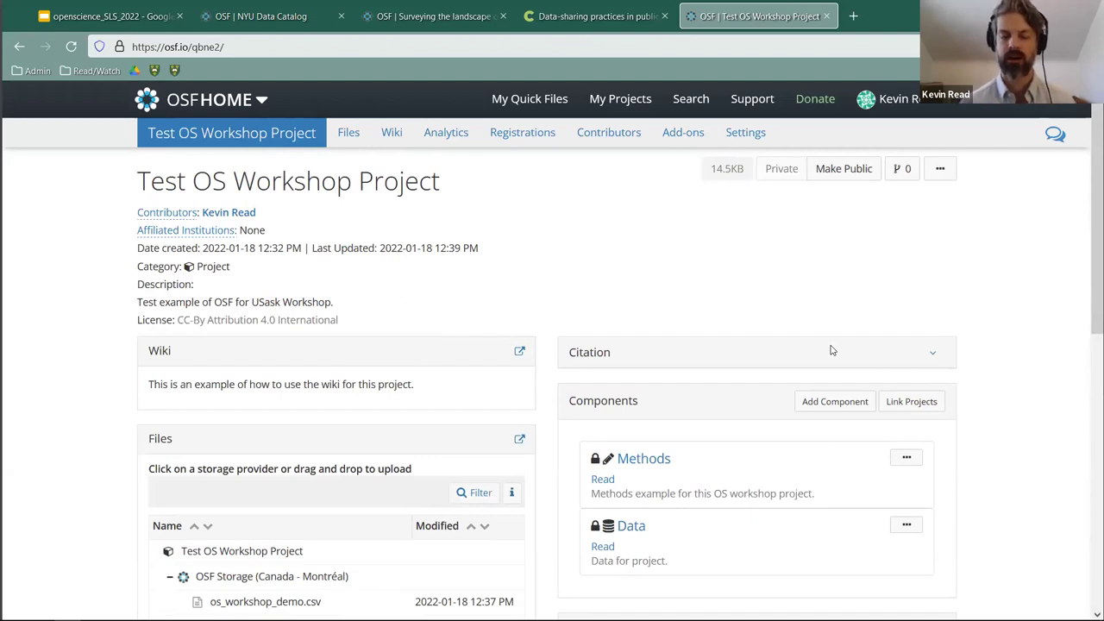
scroll(753, 380, "down", 2)
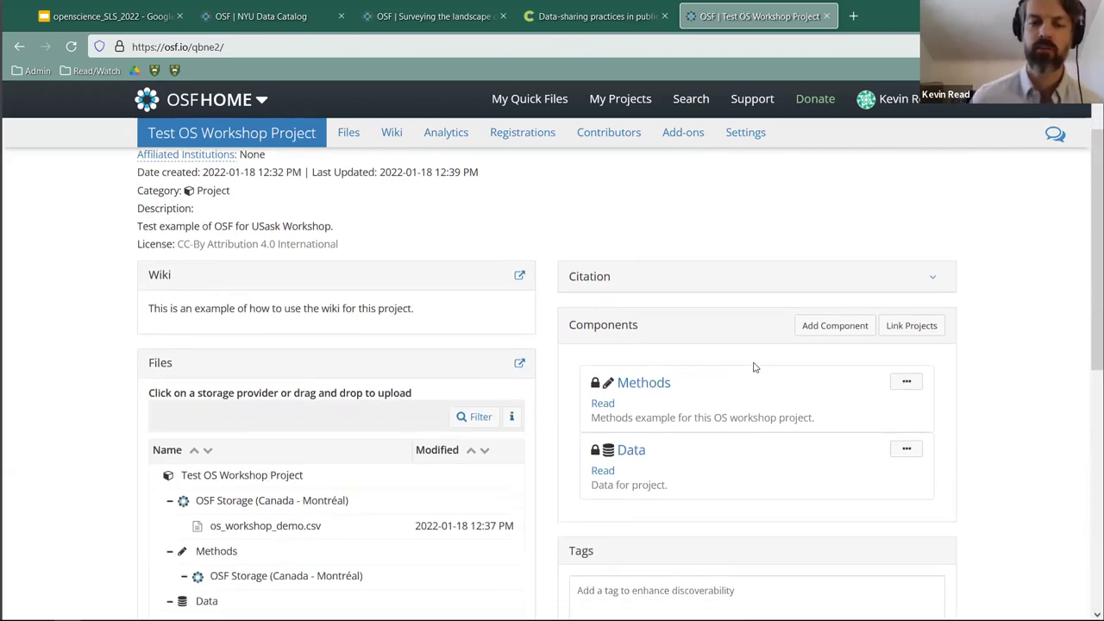
scroll(753, 368, "down", 1)
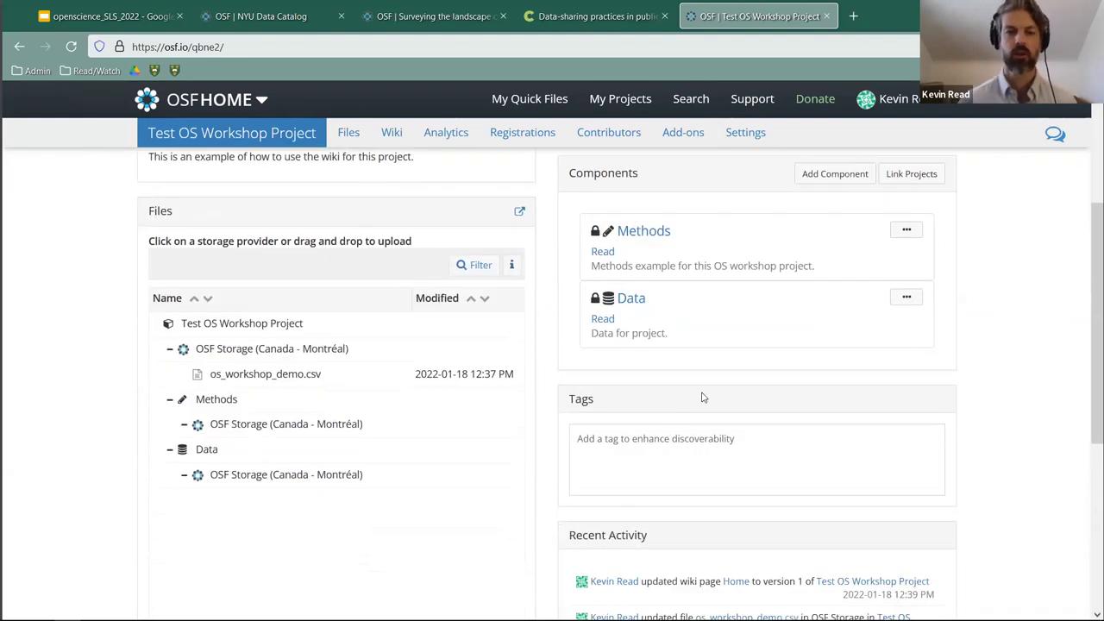
left_click(660, 442)
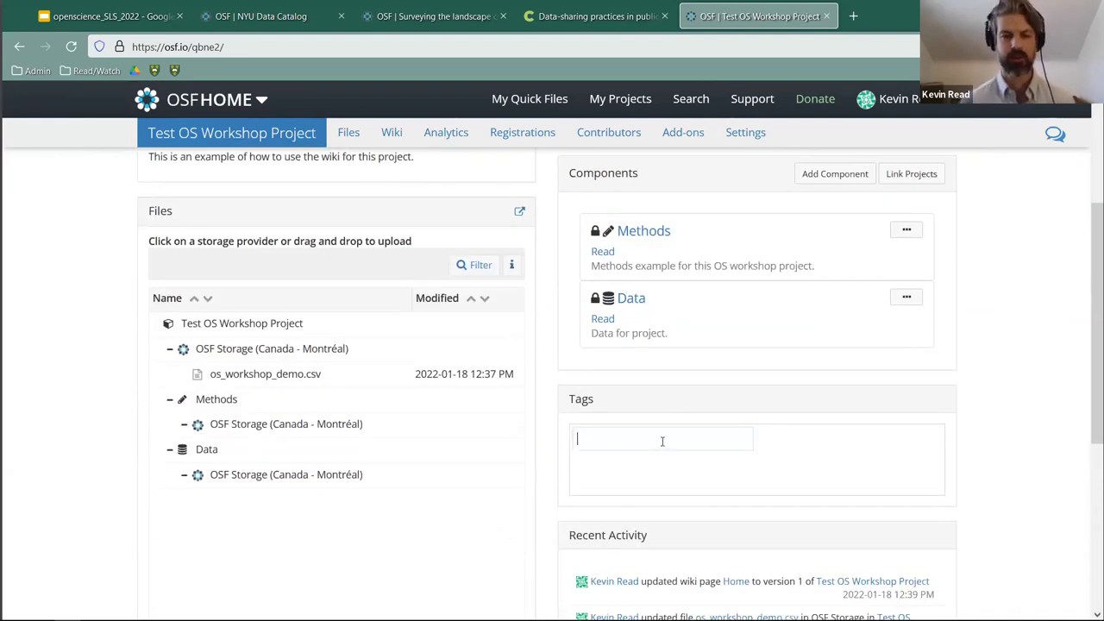
type("#educa")
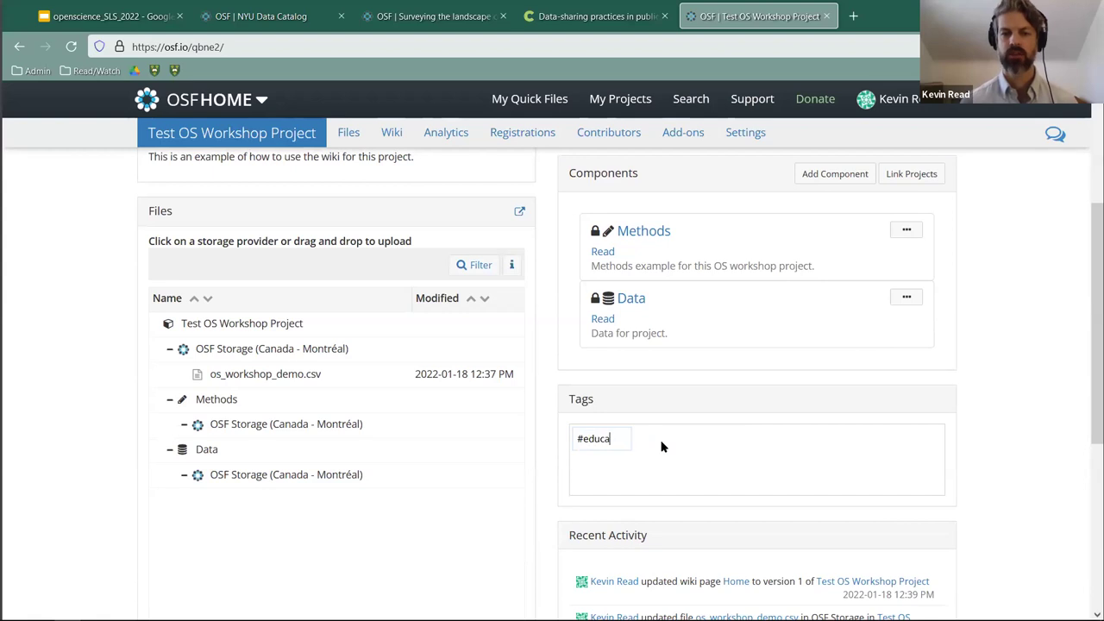
type("tion #osf #openscience")
key("Return")
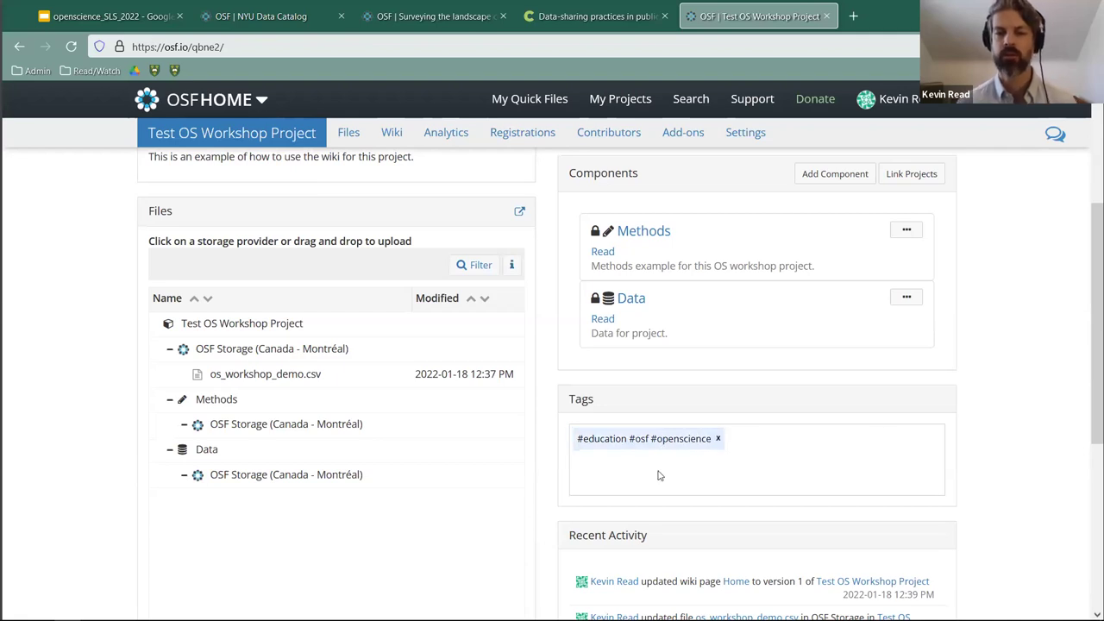
left_click(718, 440)
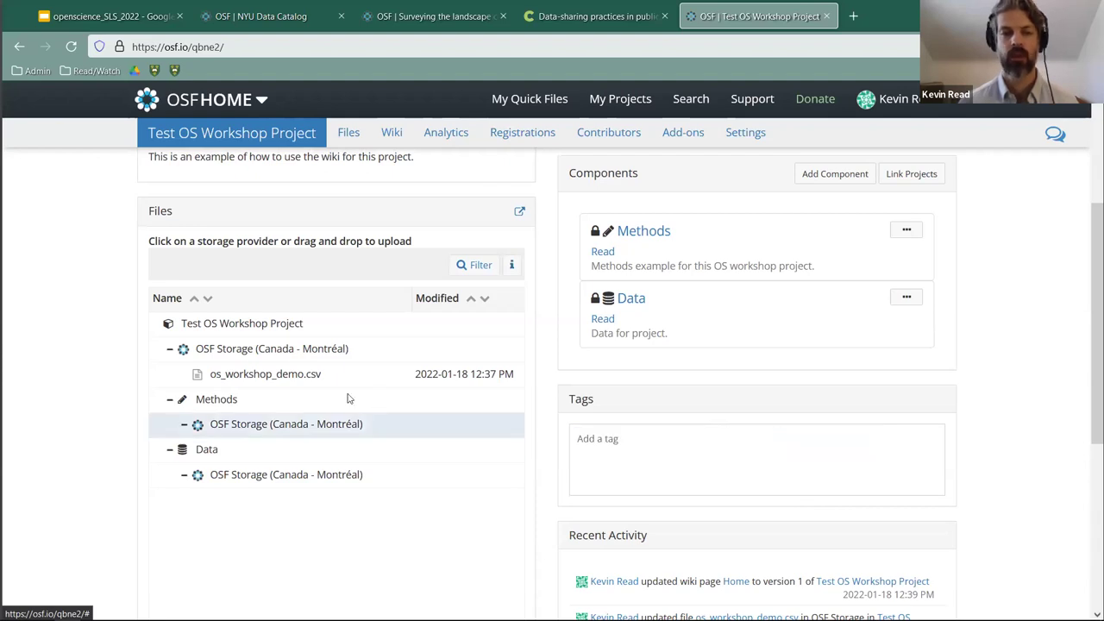
- Examine the workshop project's Recent Activity log of changes, and return to the project overview
scroll(327, 357, "down", 2)
scroll(319, 355, "down", 4)
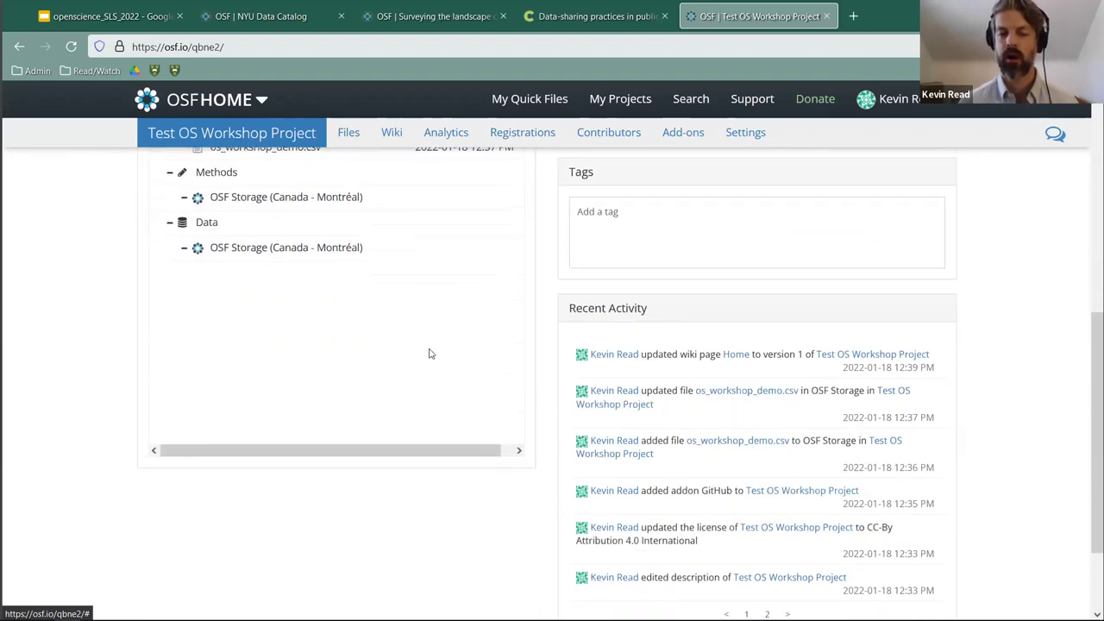
scroll(681, 362, "down", 2)
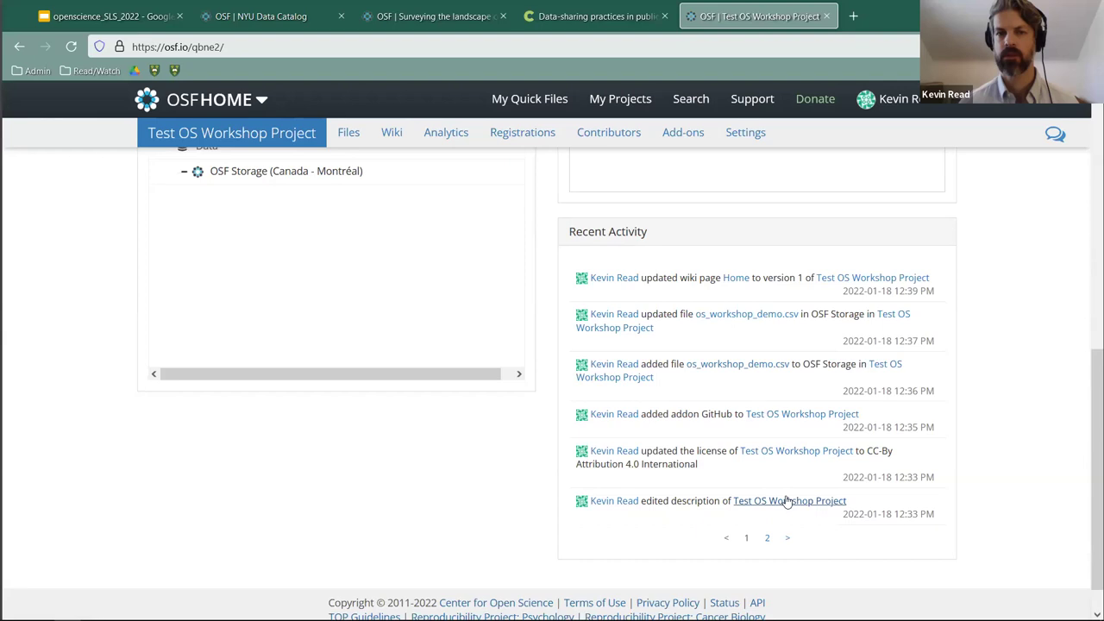
scroll(742, 416, "up", 10)
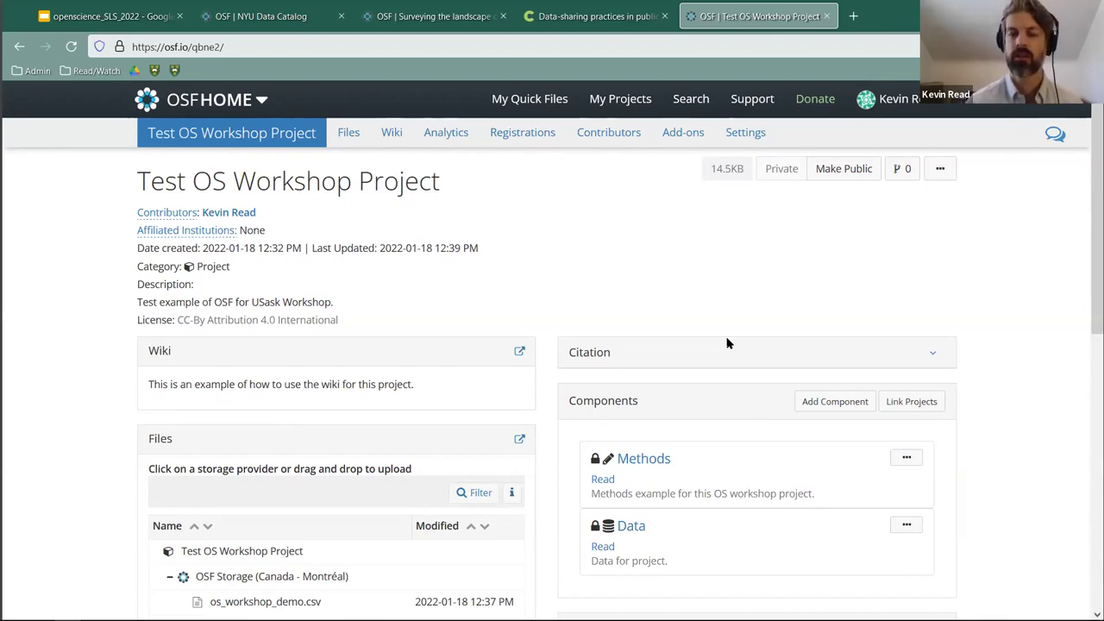
- Try making Test OS Workshop Project and its Methods component public while keeping Data private, and cancel the change before confirming
left_click(839, 171)
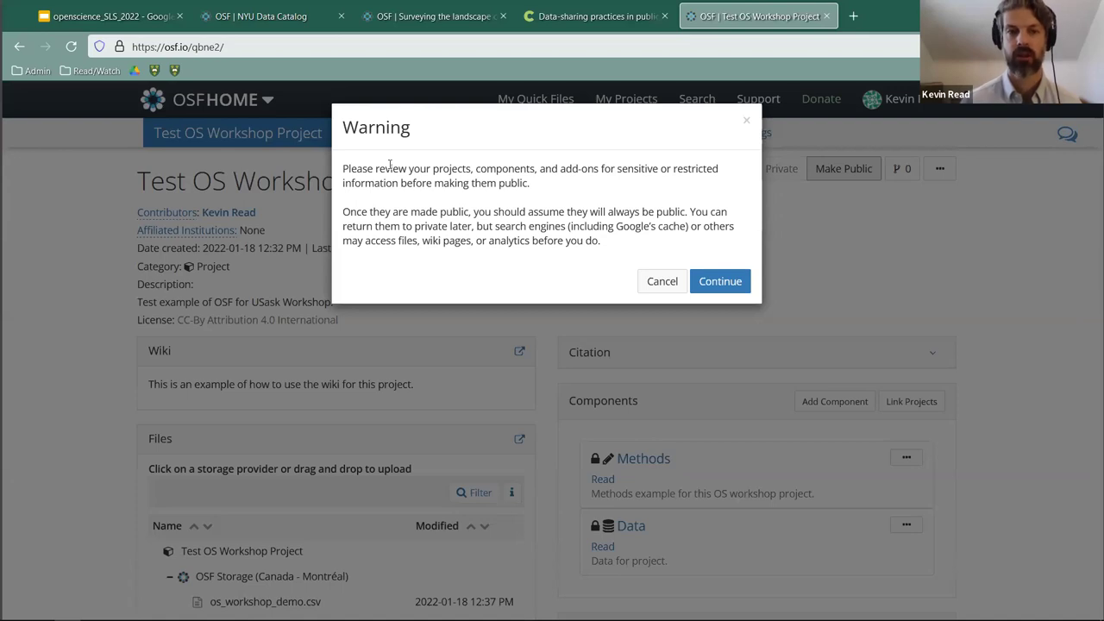
left_click(718, 280)
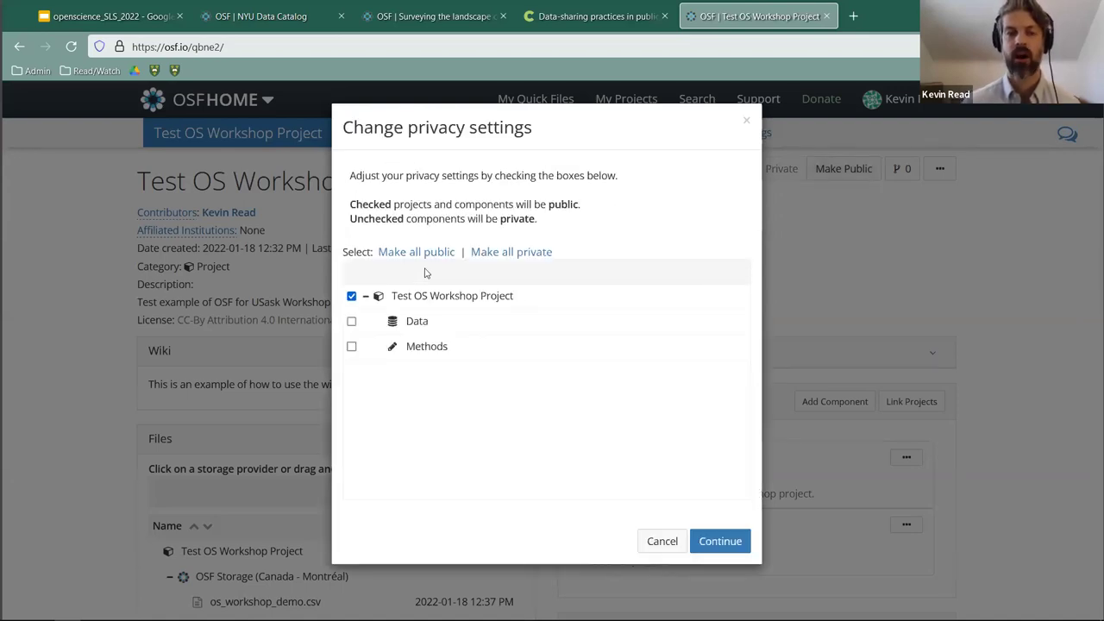
left_click(351, 324)
left_click(352, 324)
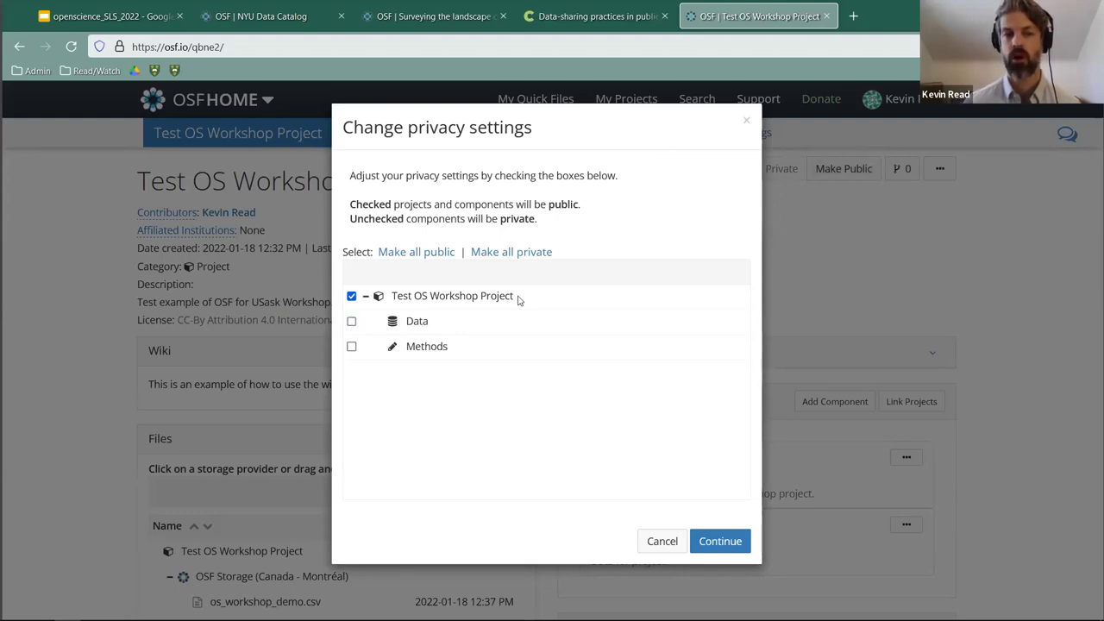
left_click(352, 322)
left_click(351, 347)
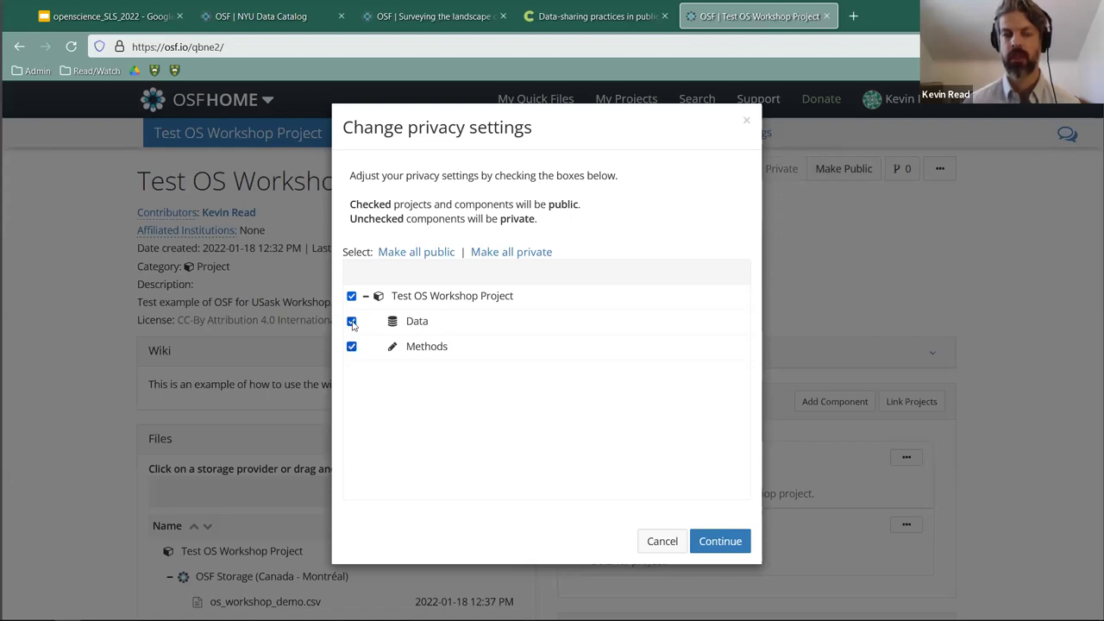
left_click(352, 323)
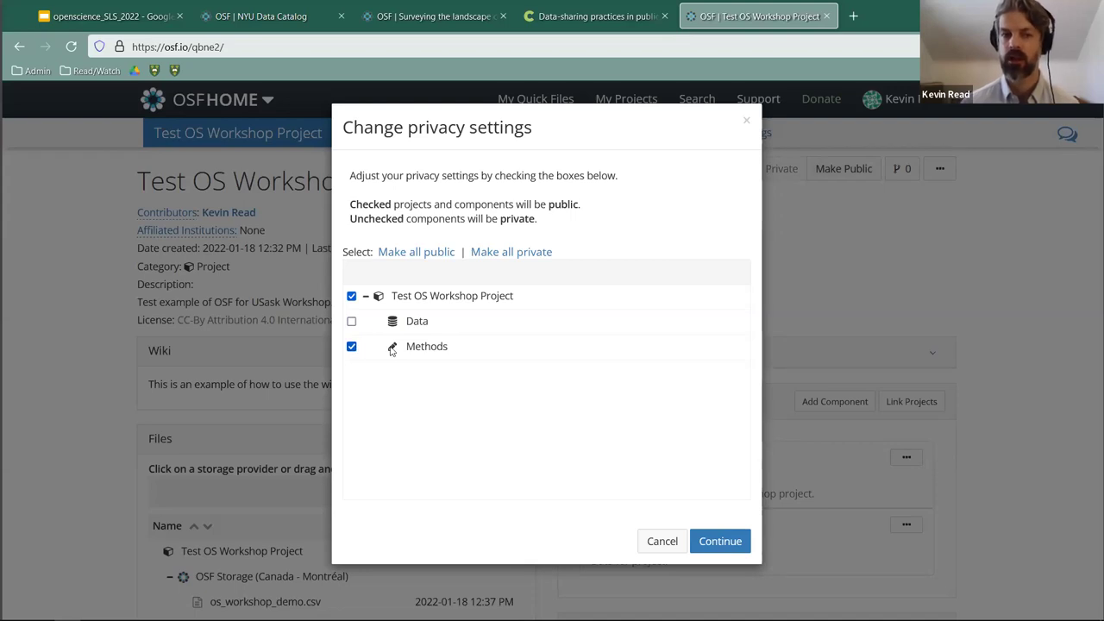
left_click(714, 542)
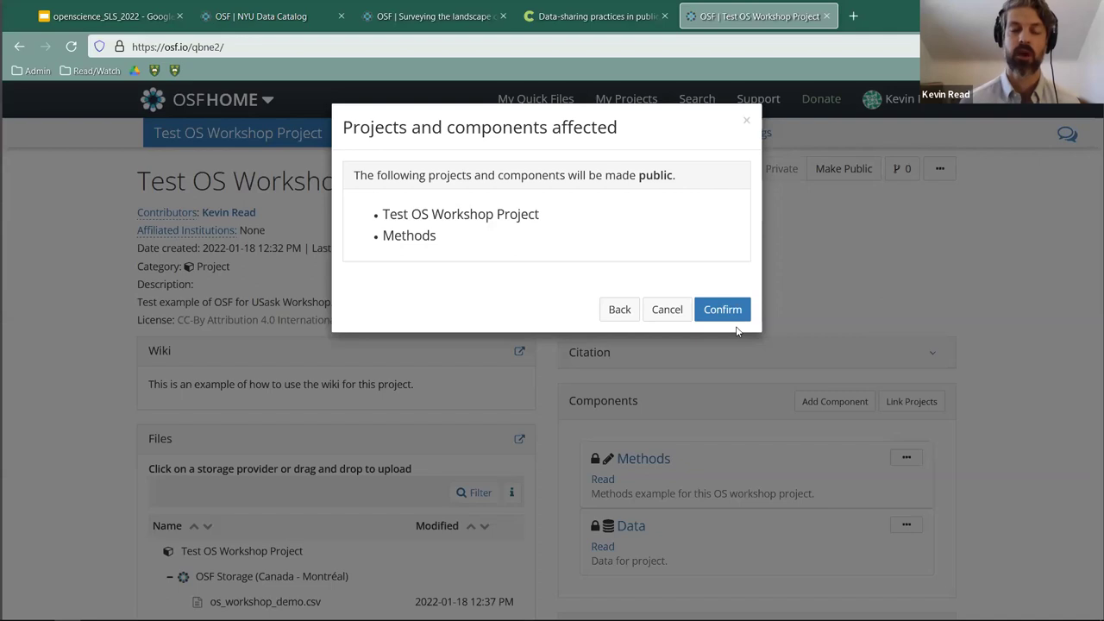
left_click(664, 308)
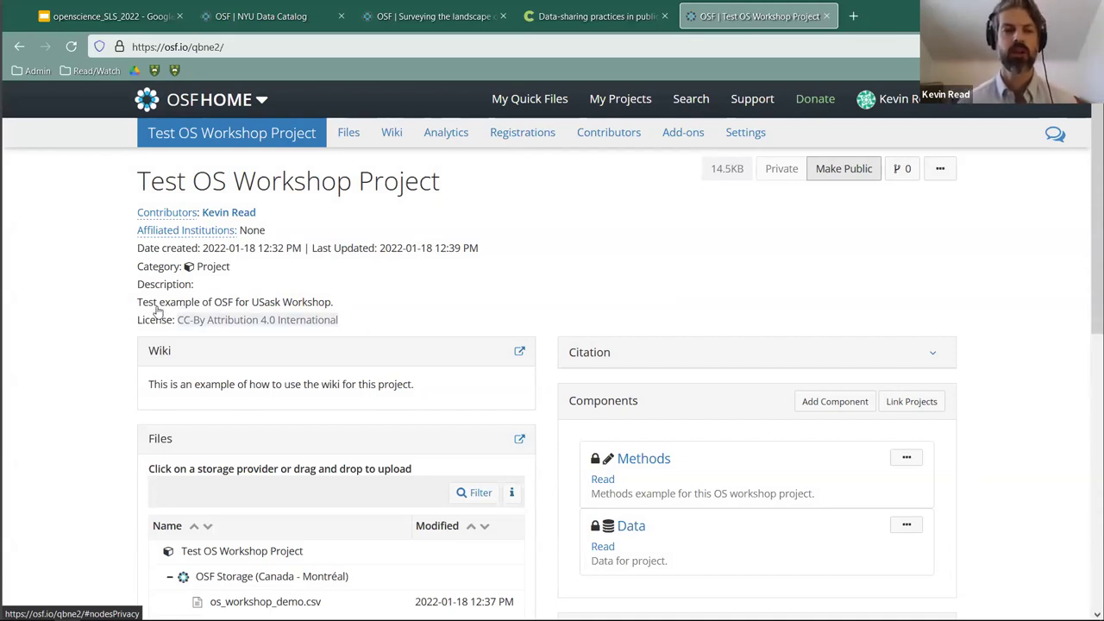
- Switch to the openscience_SLS_2022 presentation in Google Slides, start its slideshow and advance to the Wrap-up slide
scroll(95, 289, "down", 1)
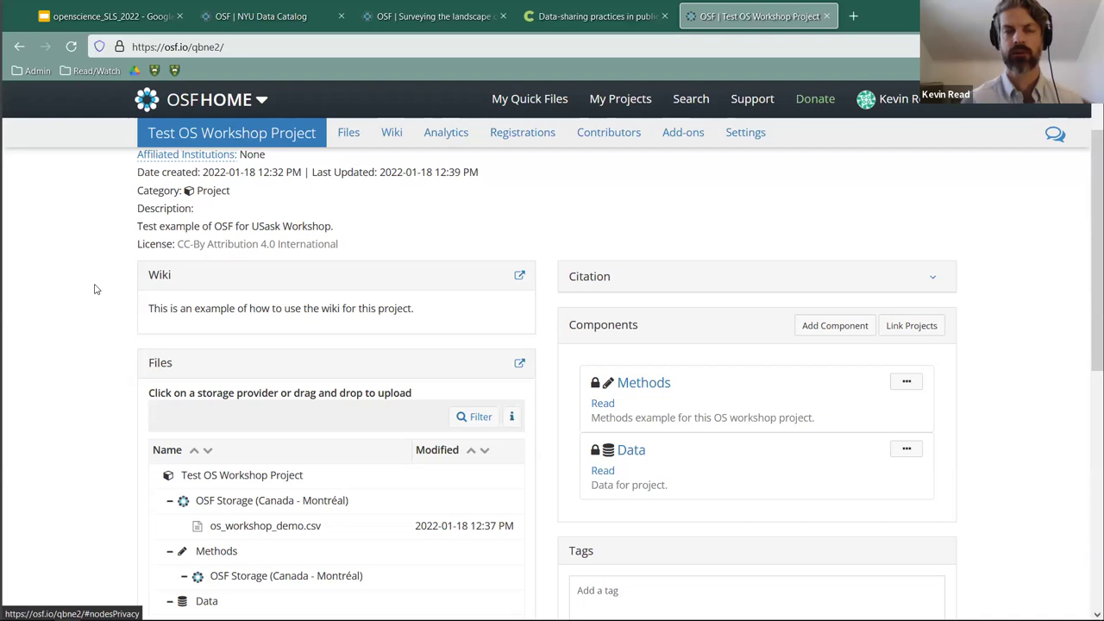
left_click(117, 24)
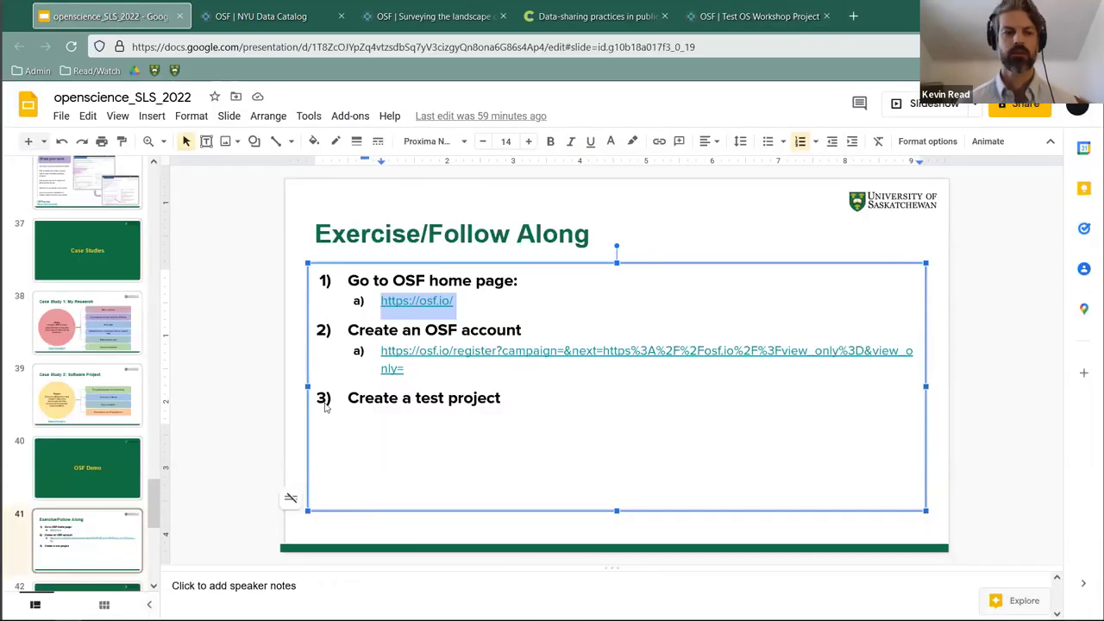
left_click(922, 103)
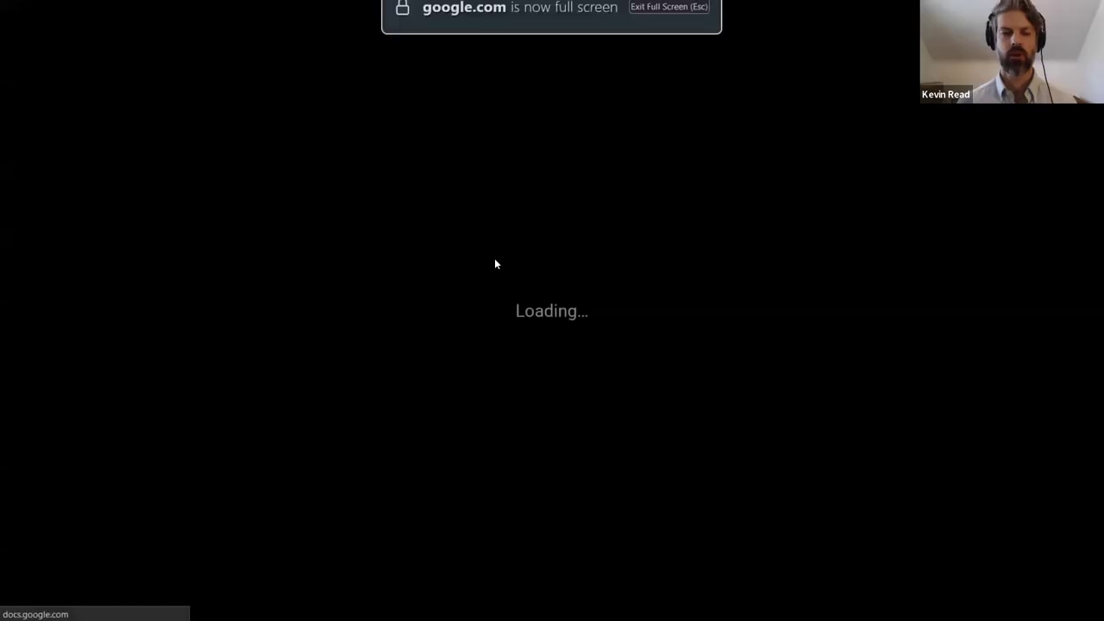
key("Right")
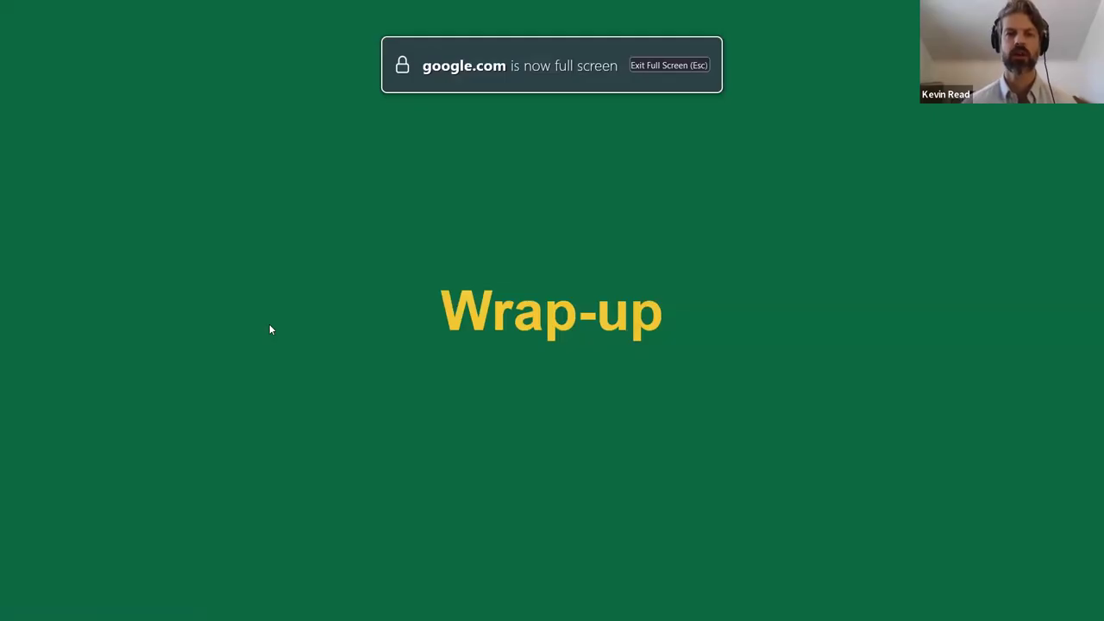